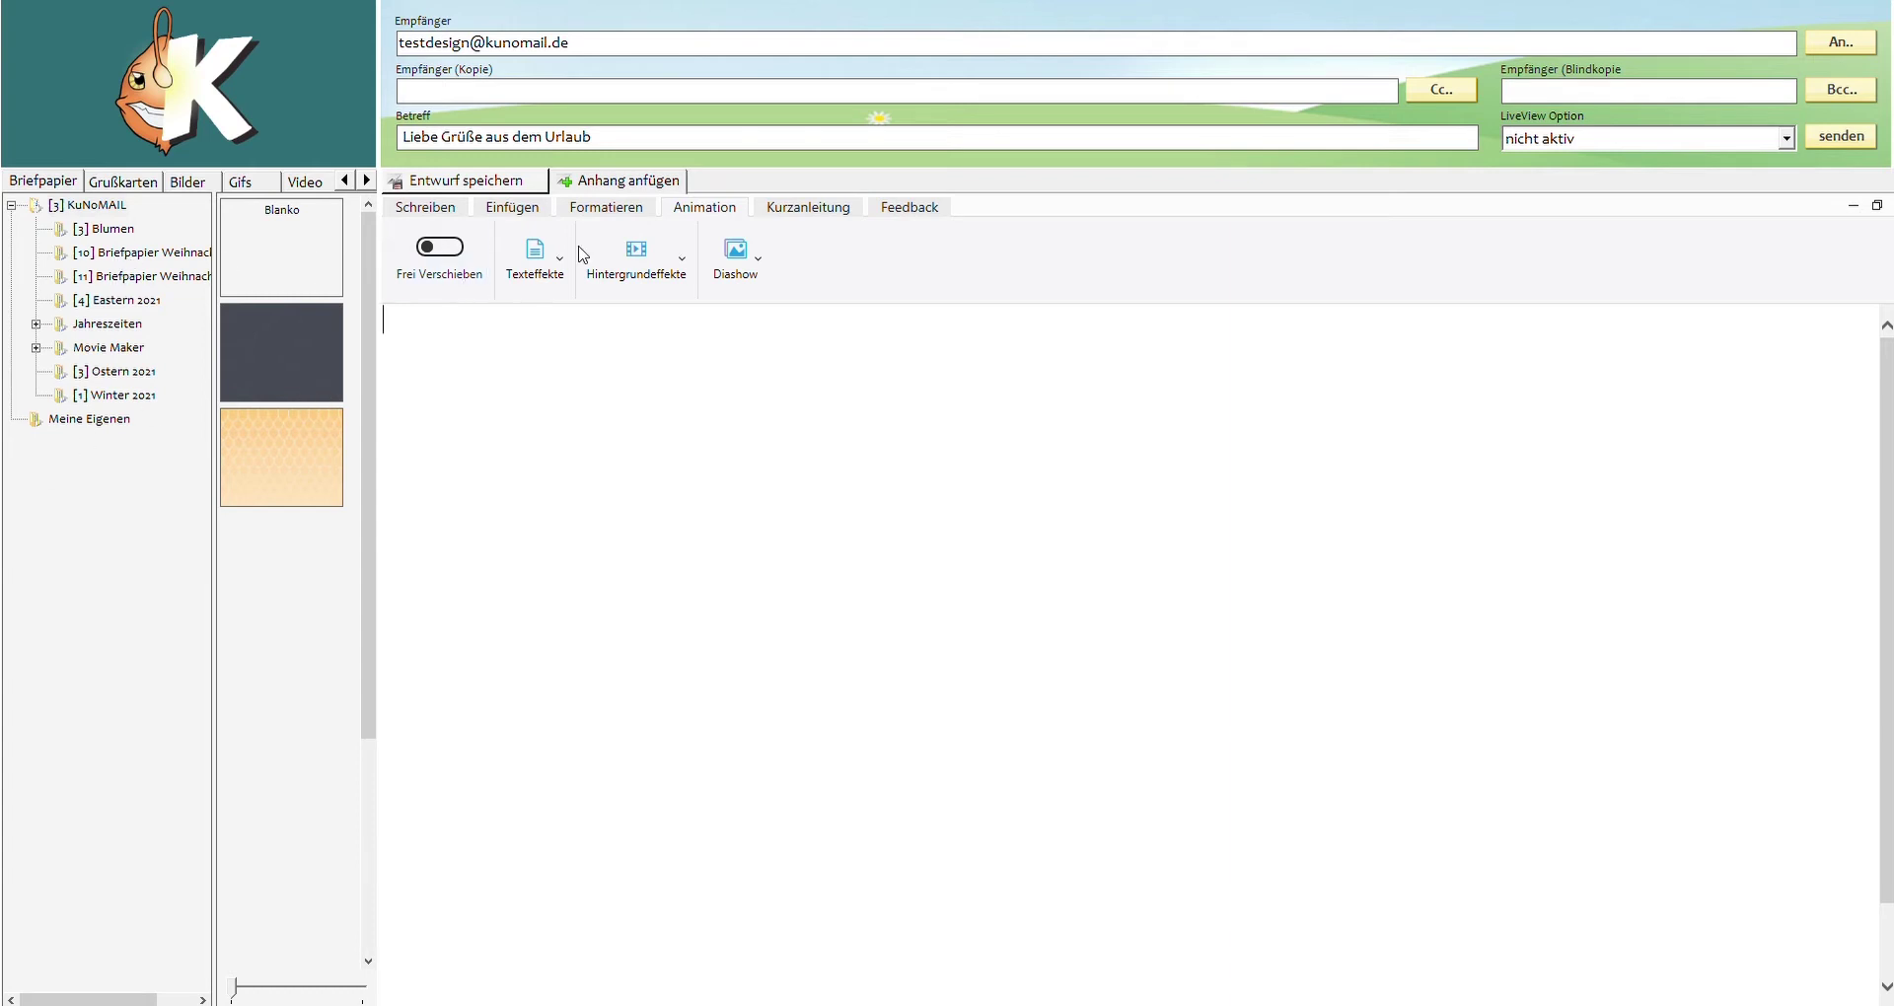
Step: Insert a text object into the empty message and replace its placeholder dots with the copied holiday greeting
click(513, 209)
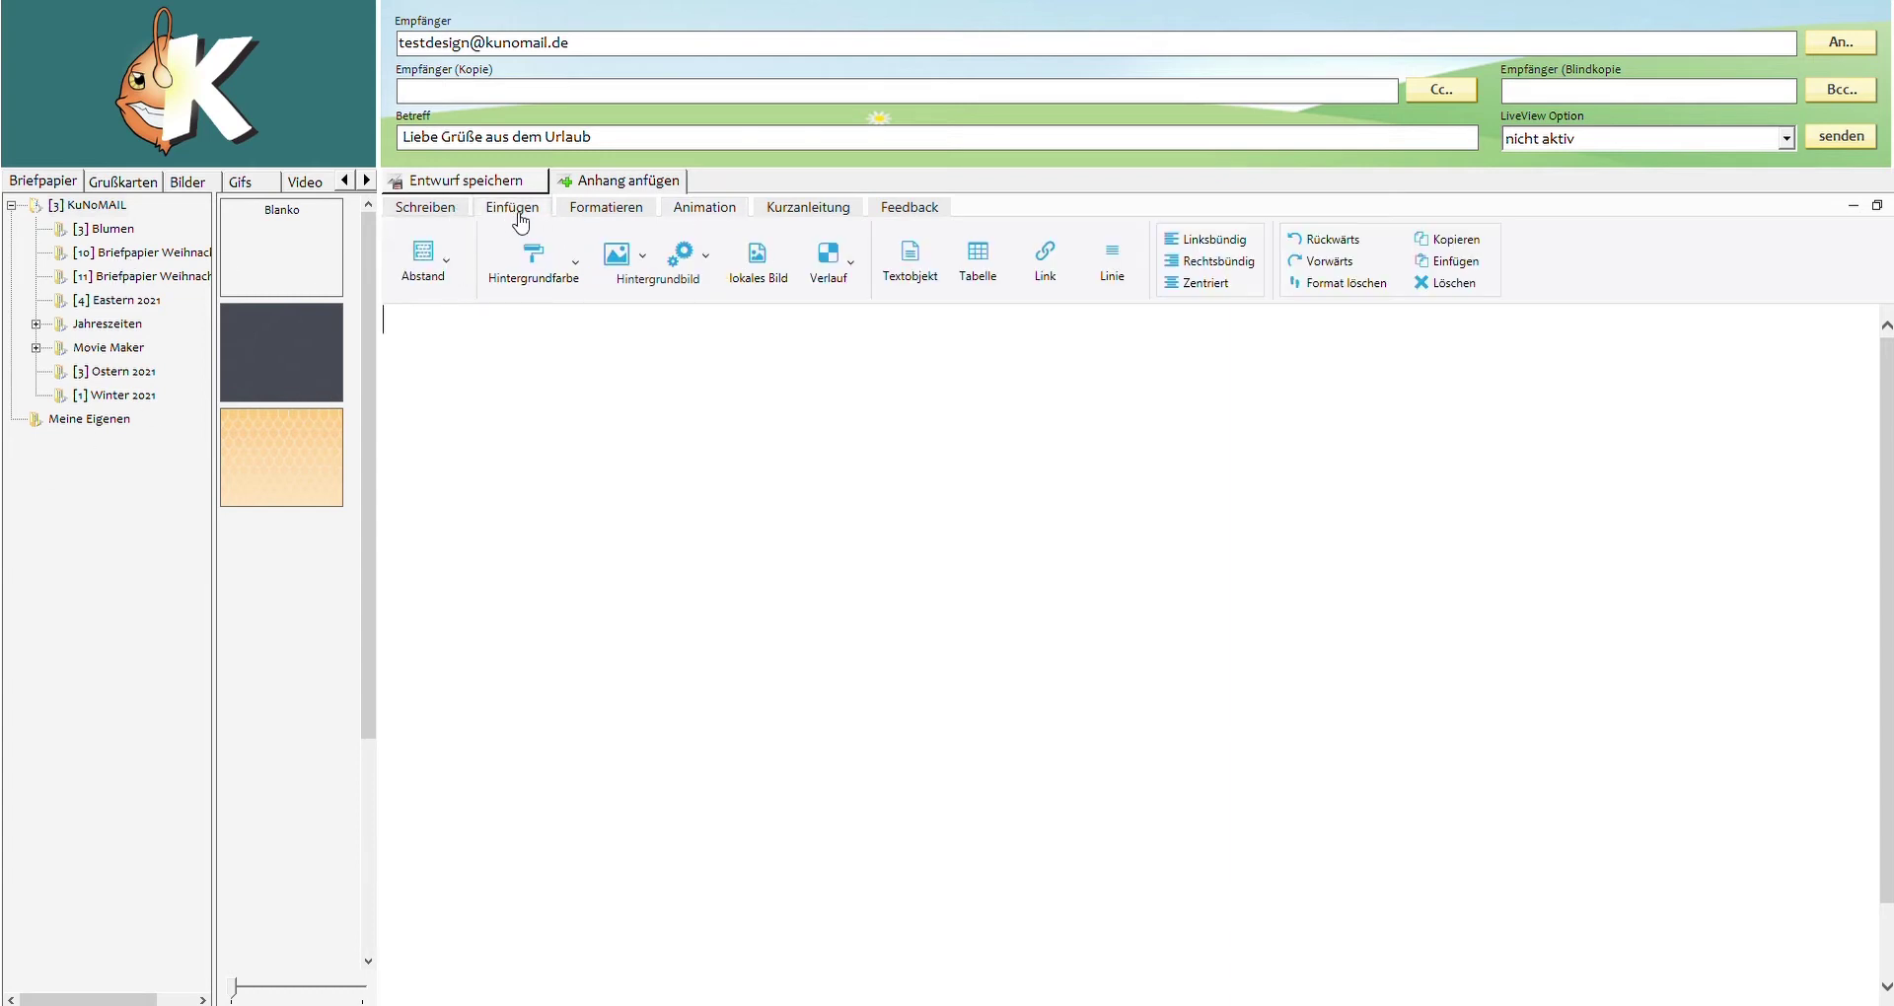
click(908, 258)
click(405, 334)
click(419, 343)
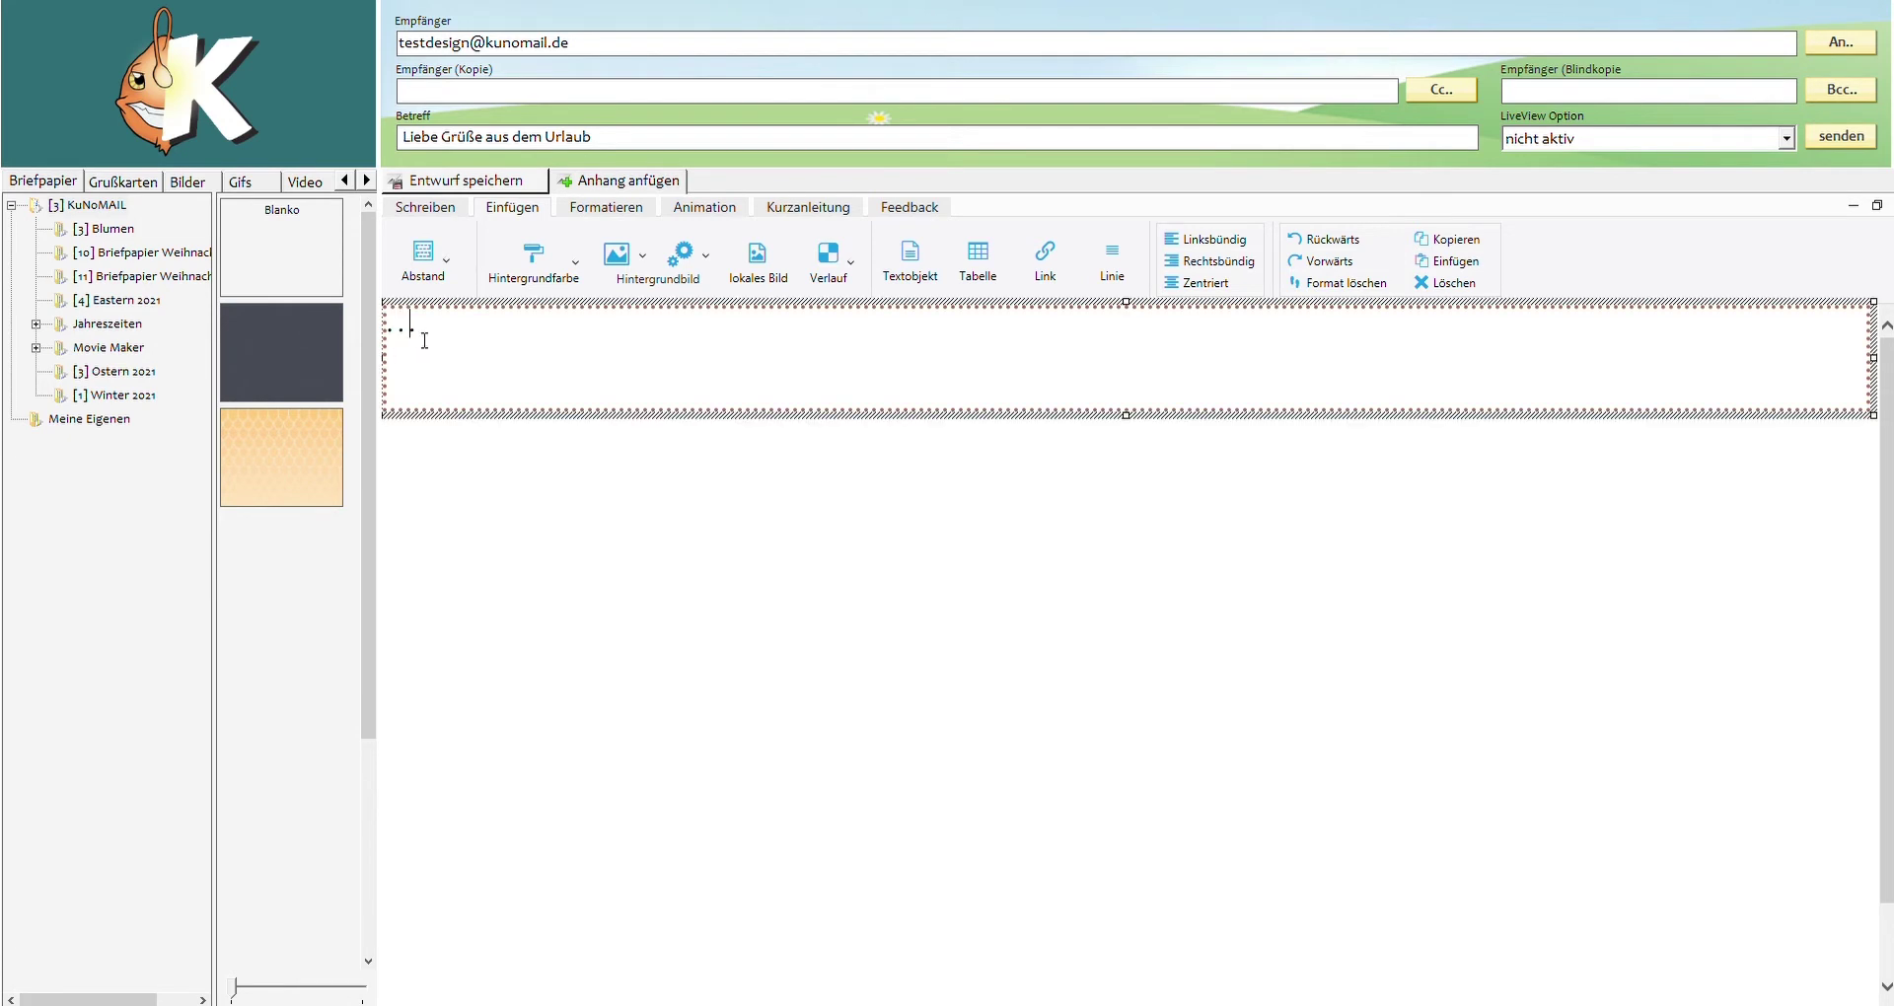
drag(417, 332, 375, 331)
key(ctrl+v)
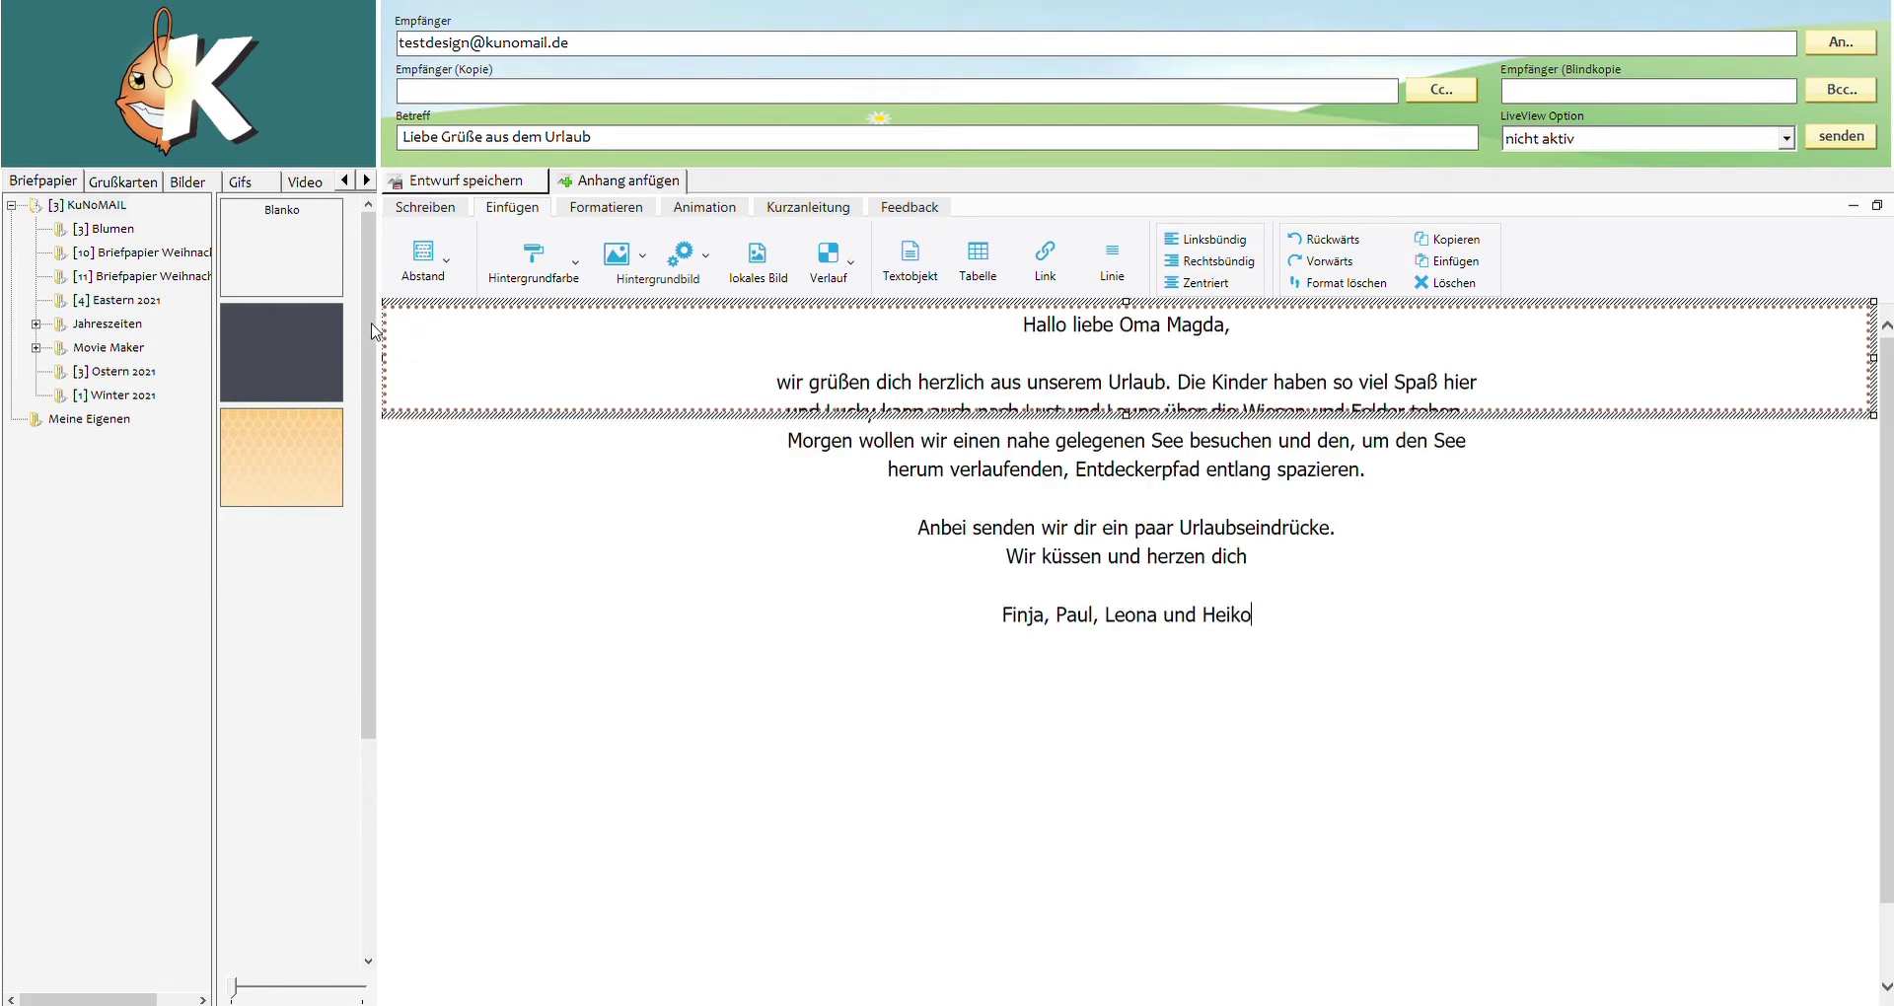
Step: Extend the text object's lower edge until it encloses the whole greeting, and place the cursor beneath it
click(1134, 421)
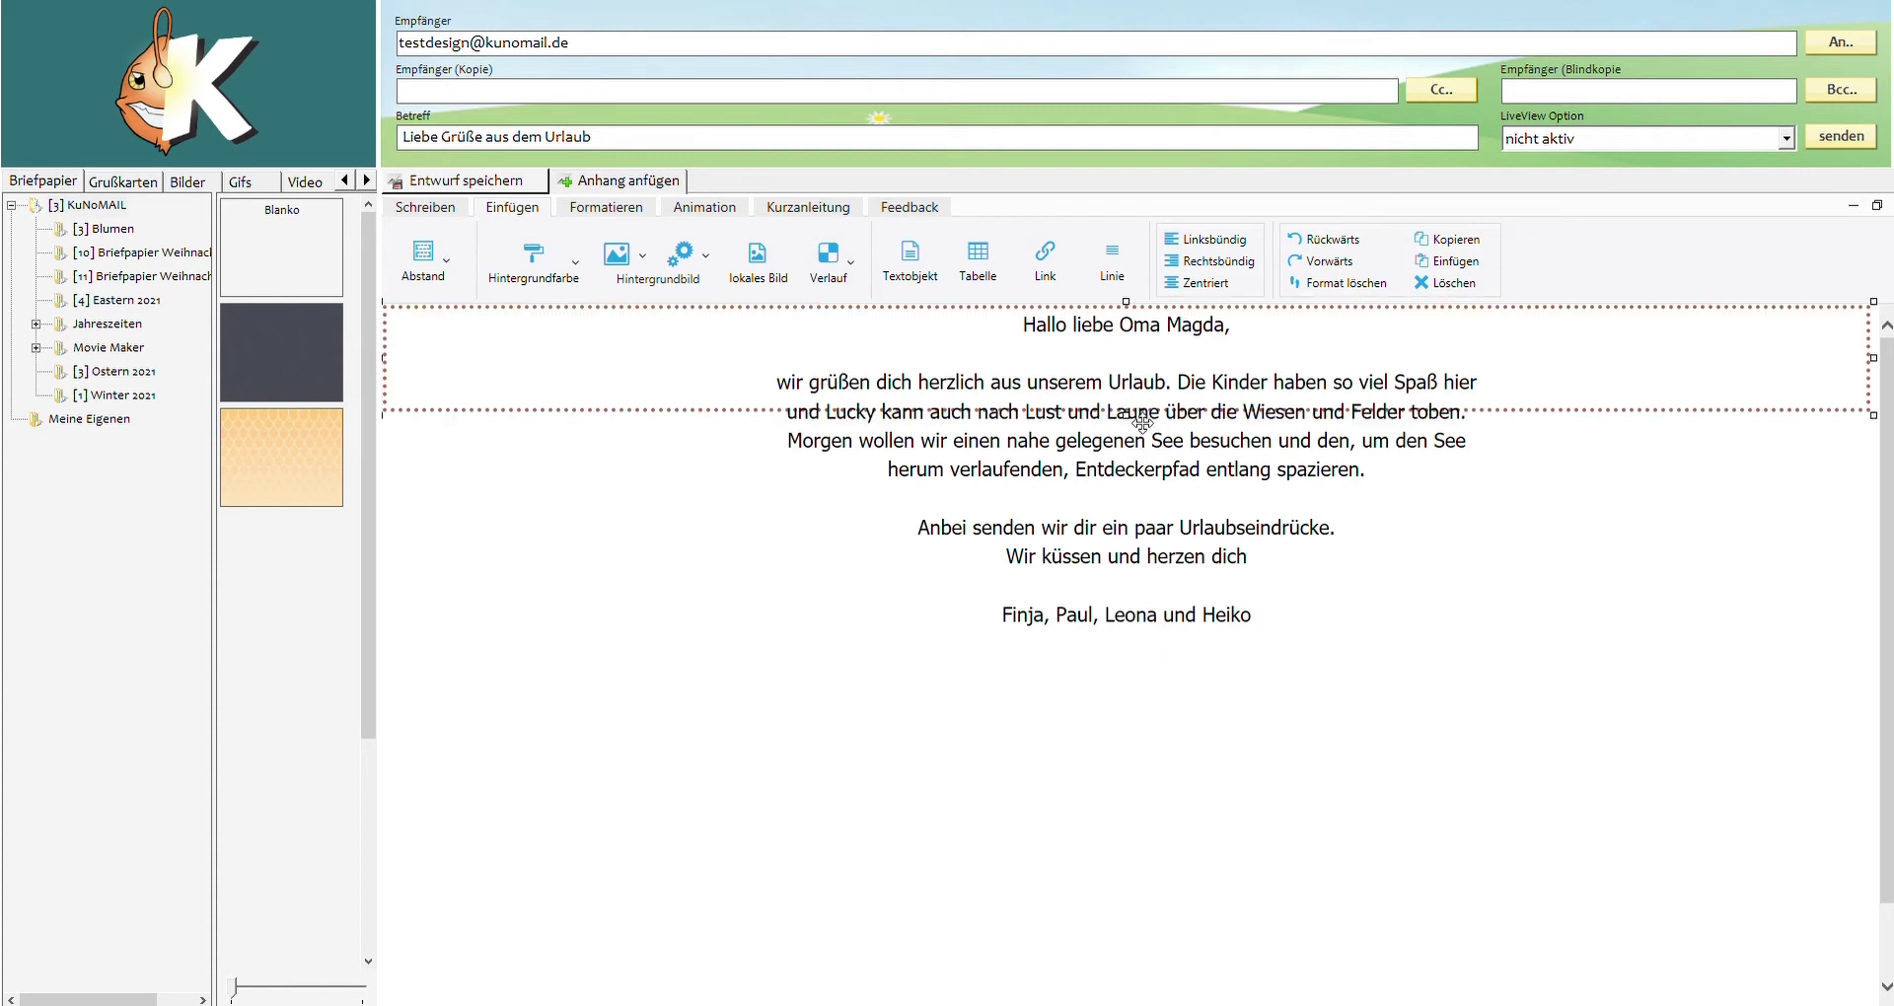
drag(1128, 413, 1160, 671)
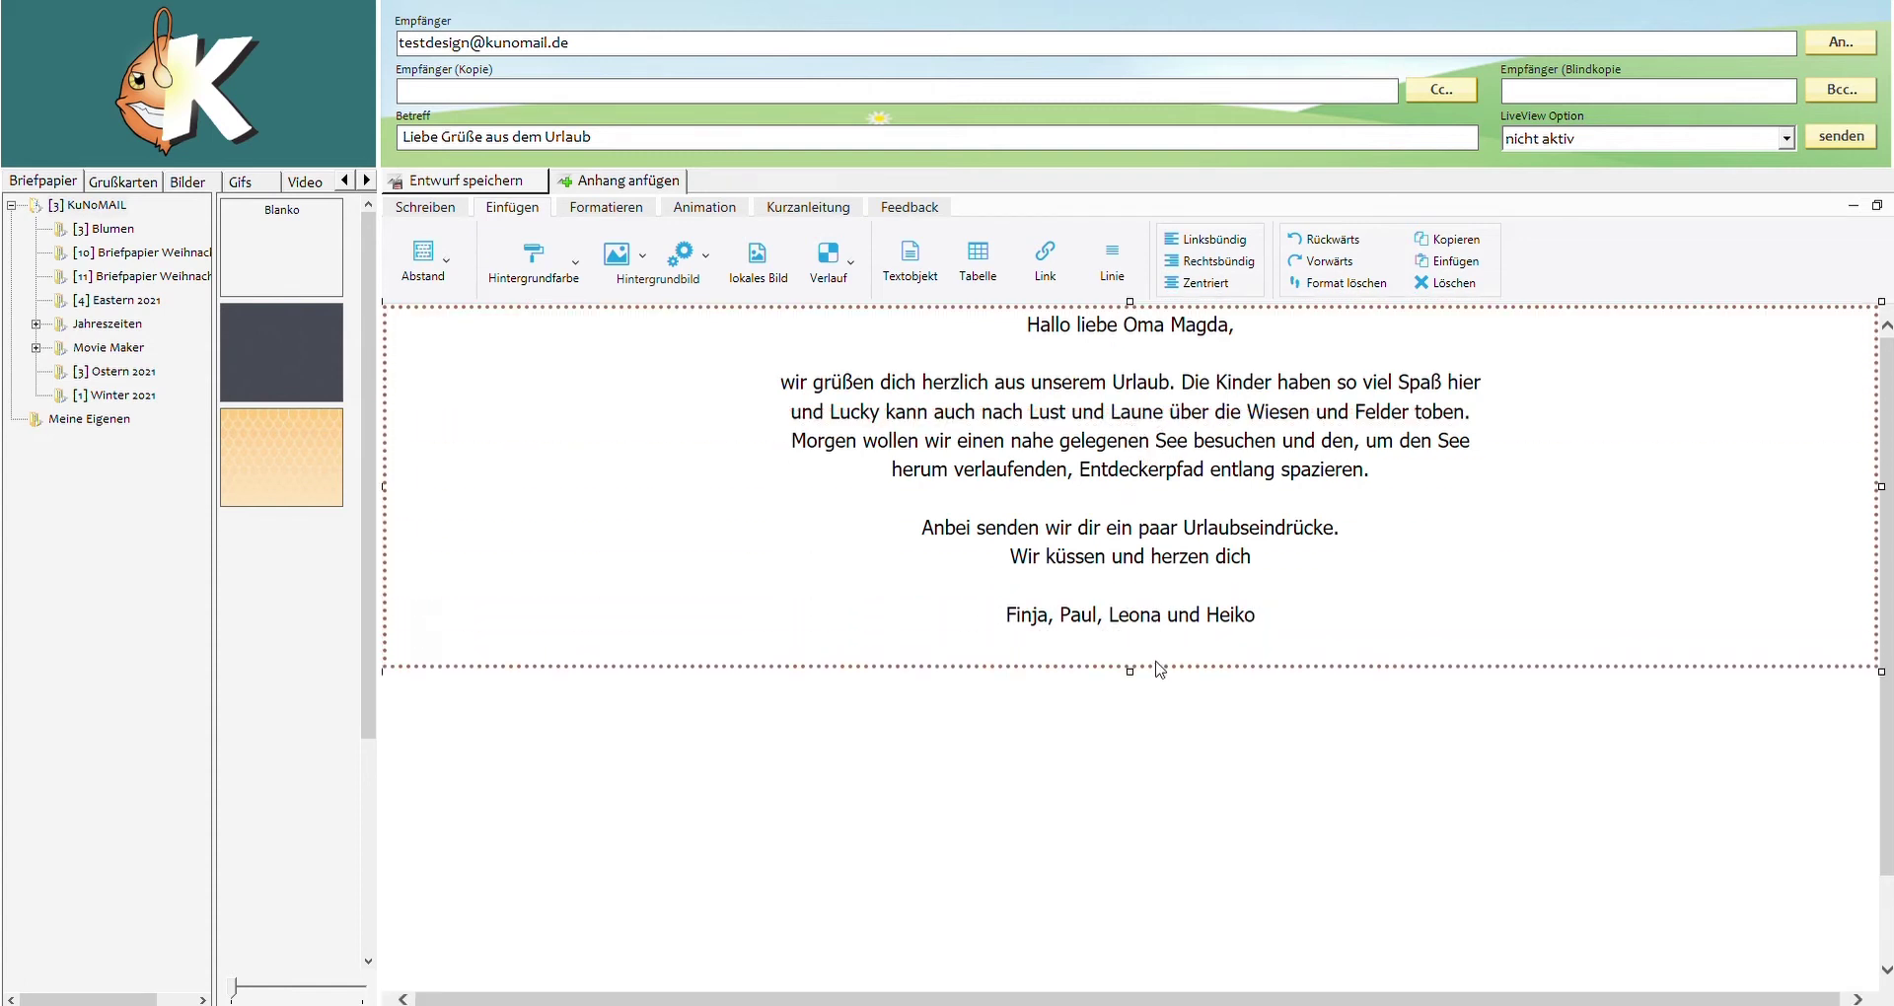
click(886, 740)
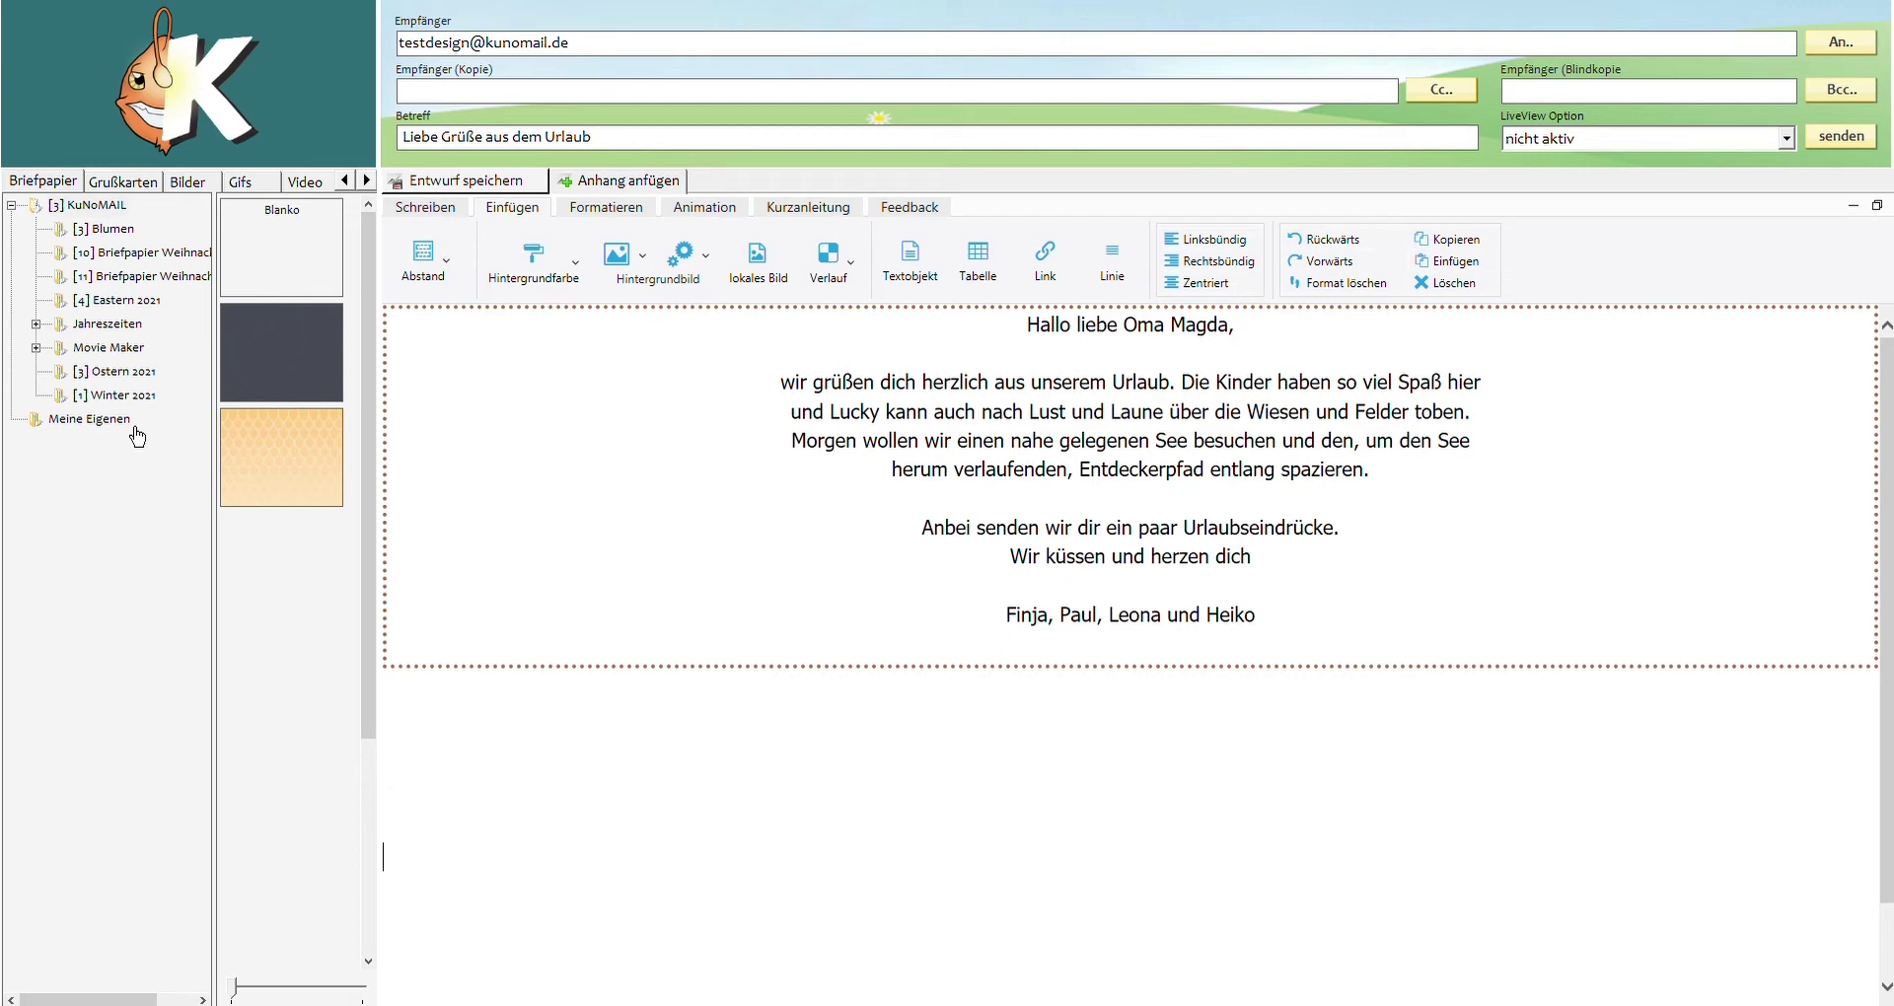
Step: Insert the puppy and bicycle pictures side by side below the greeting, taken from the own pictures folder Test Bilder
click(179, 188)
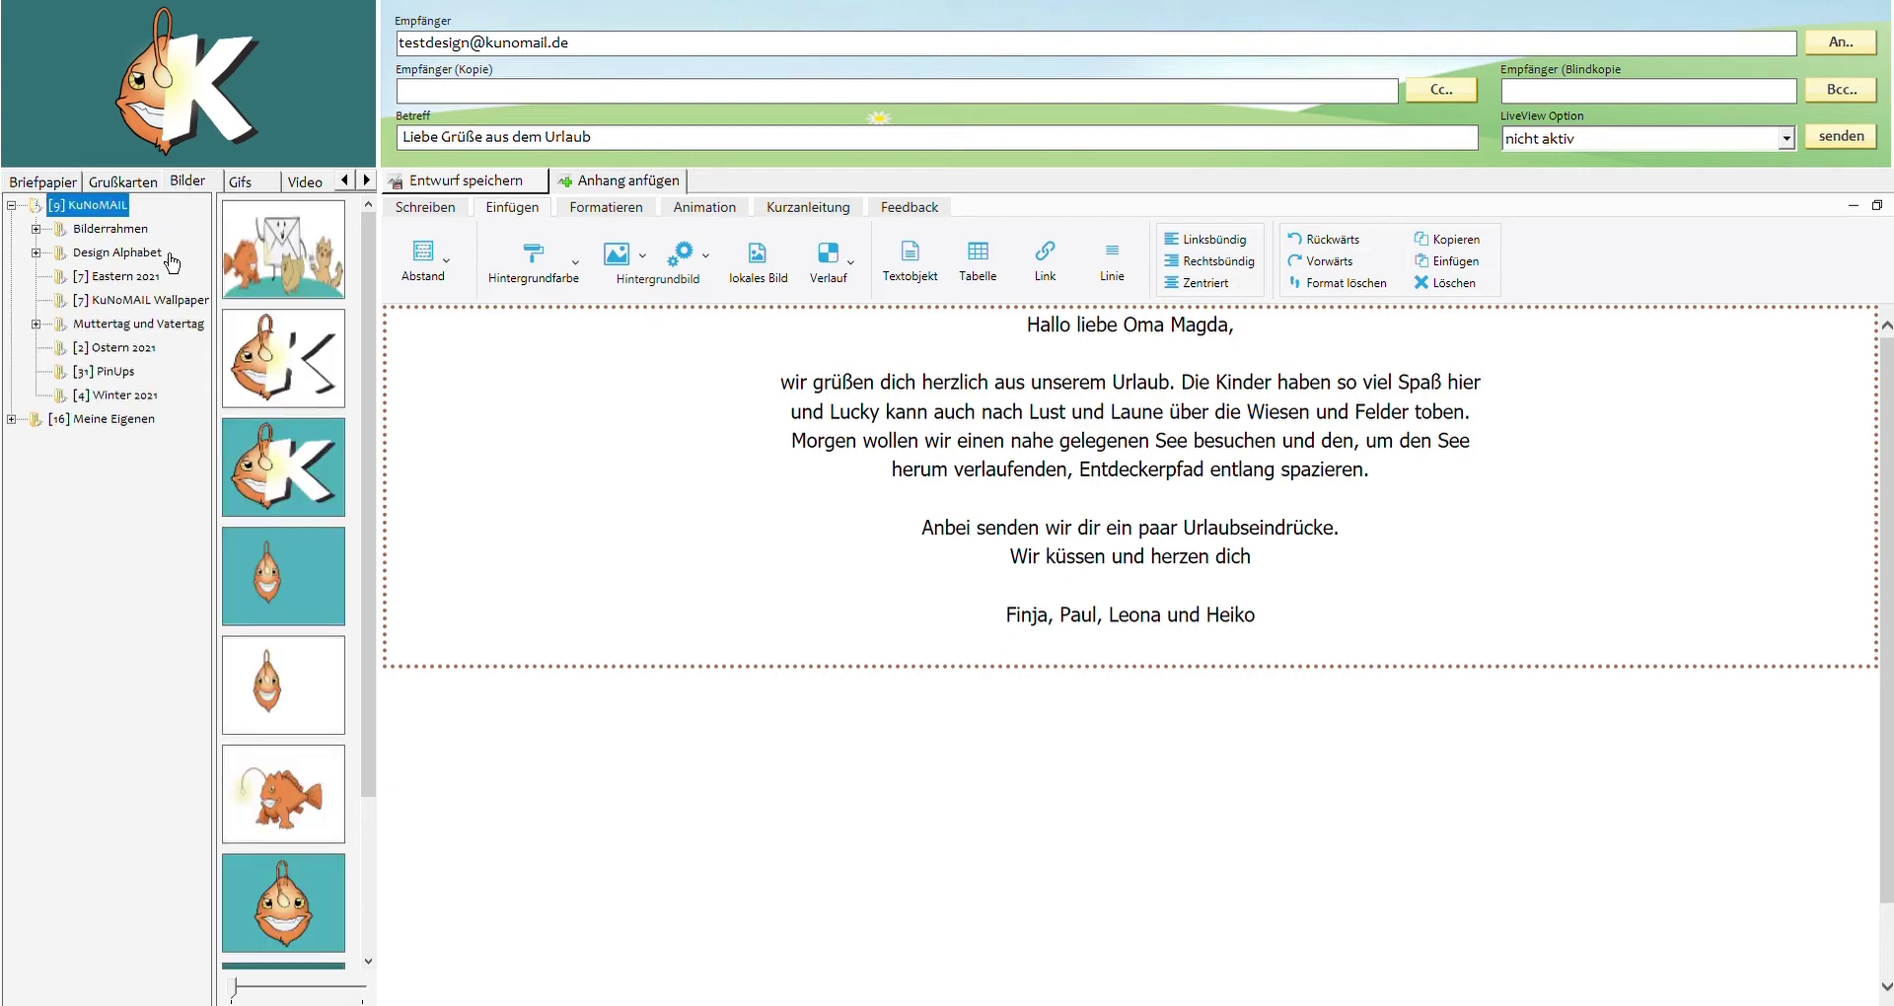
click(103, 423)
scroll(614, 733, down, 1)
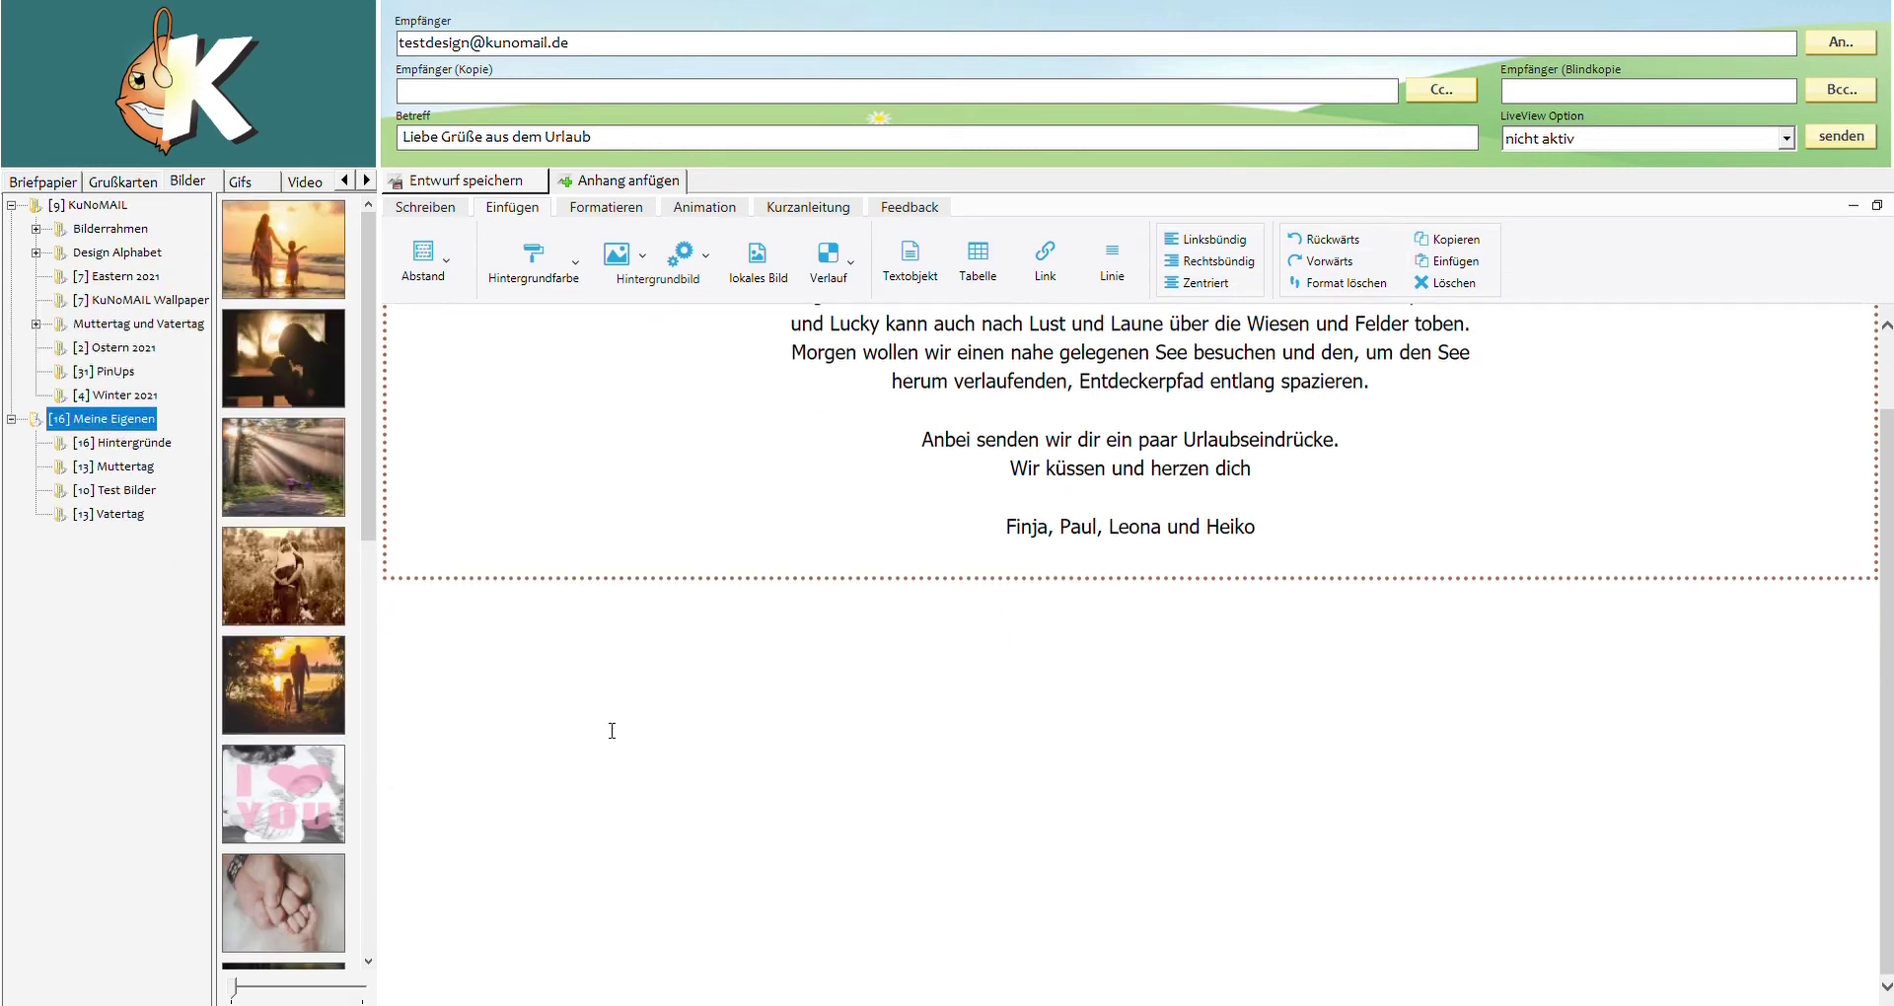
click(104, 491)
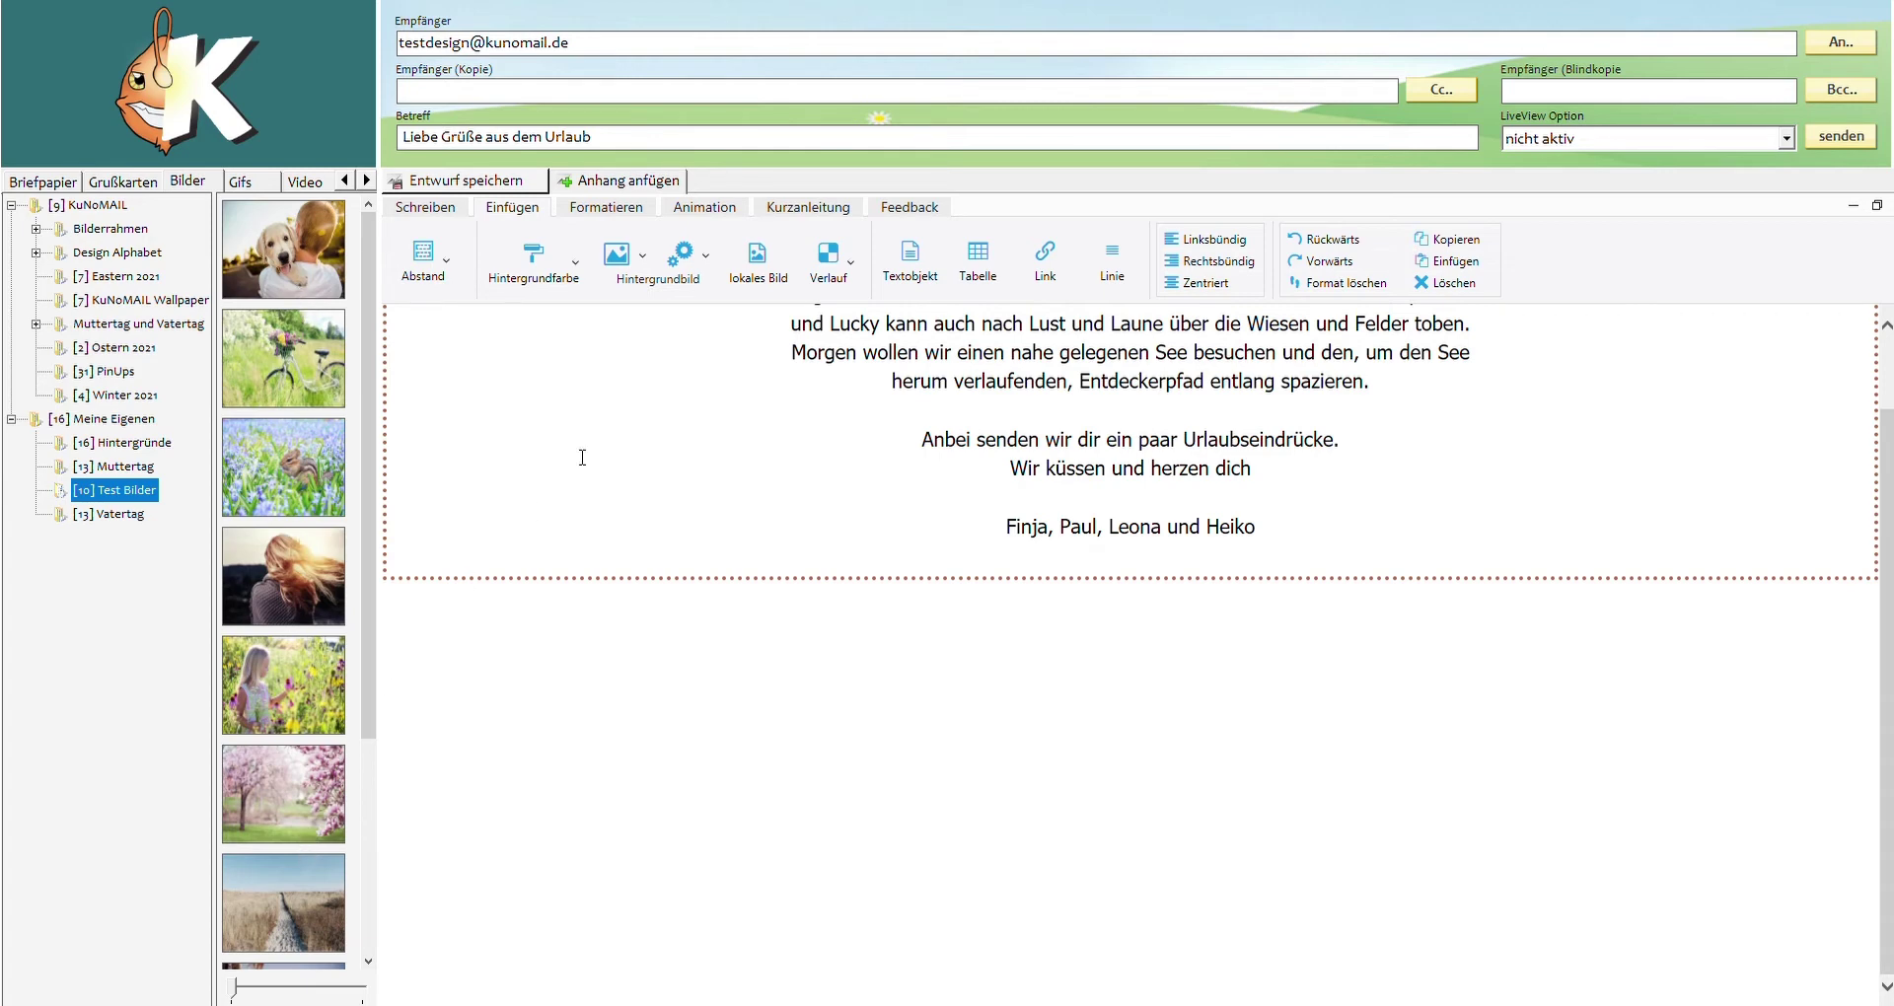
click(774, 294)
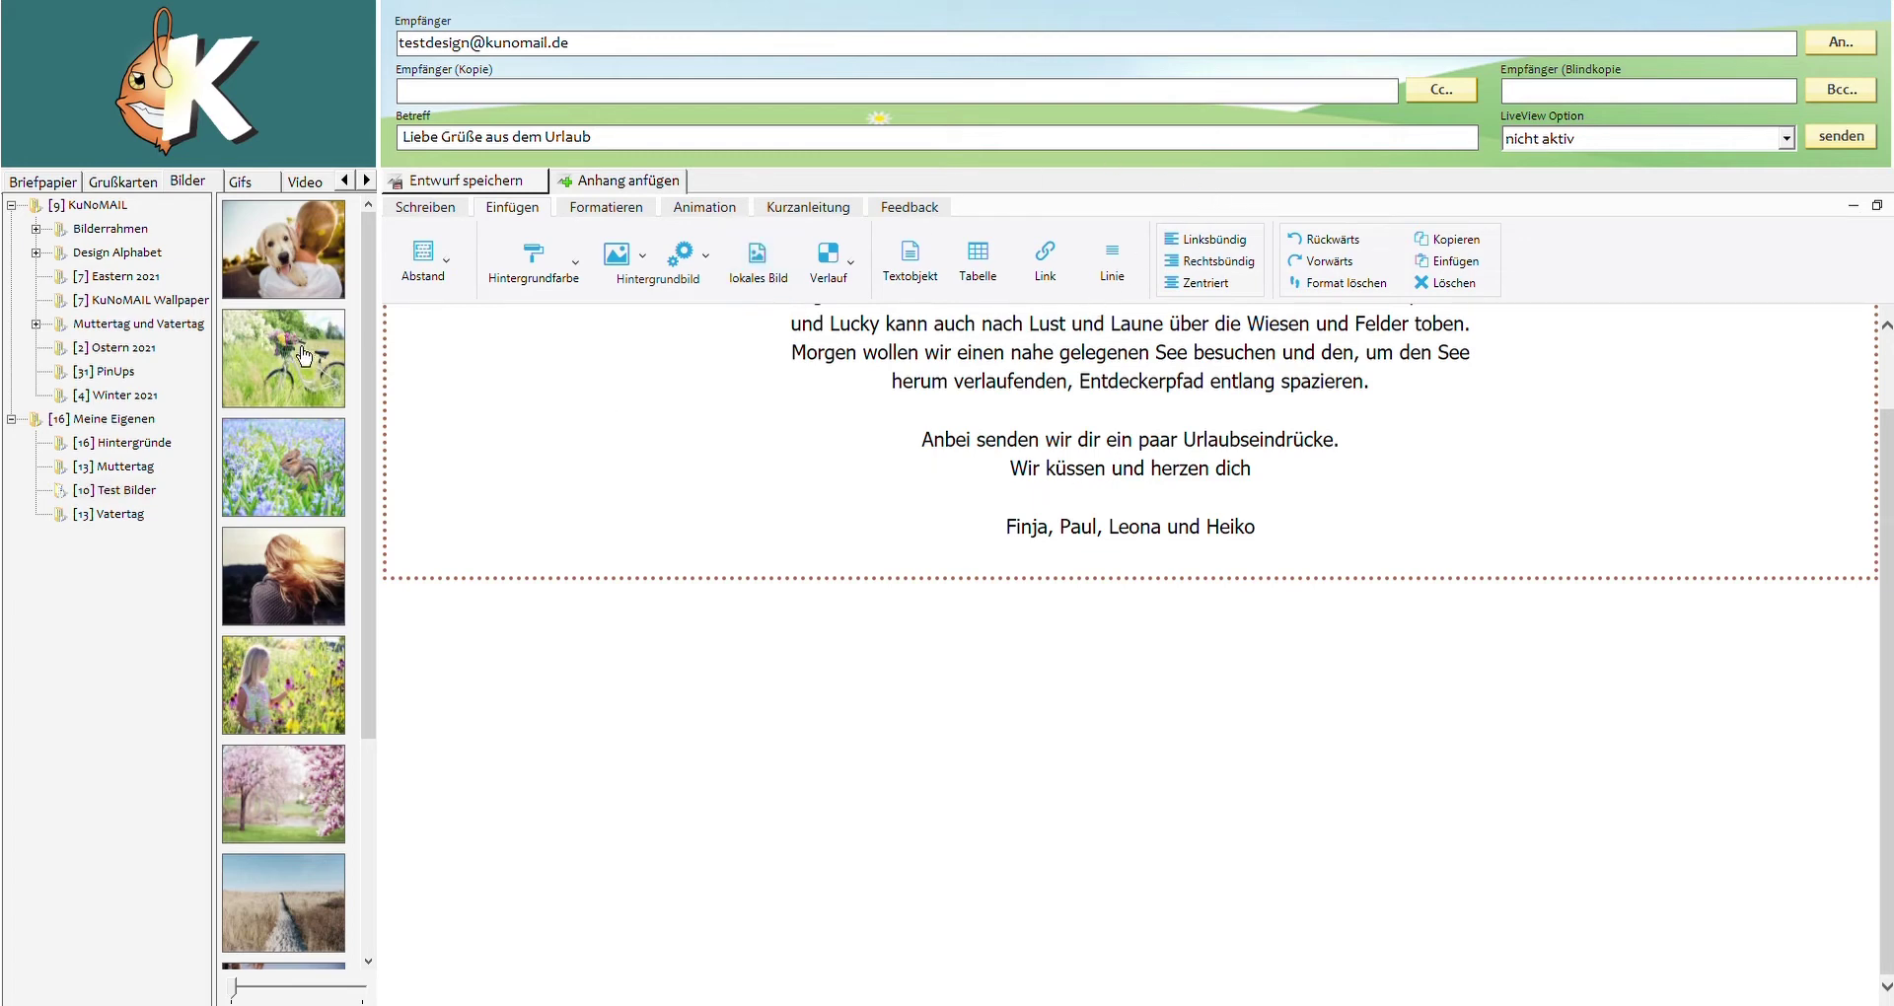
click(306, 278)
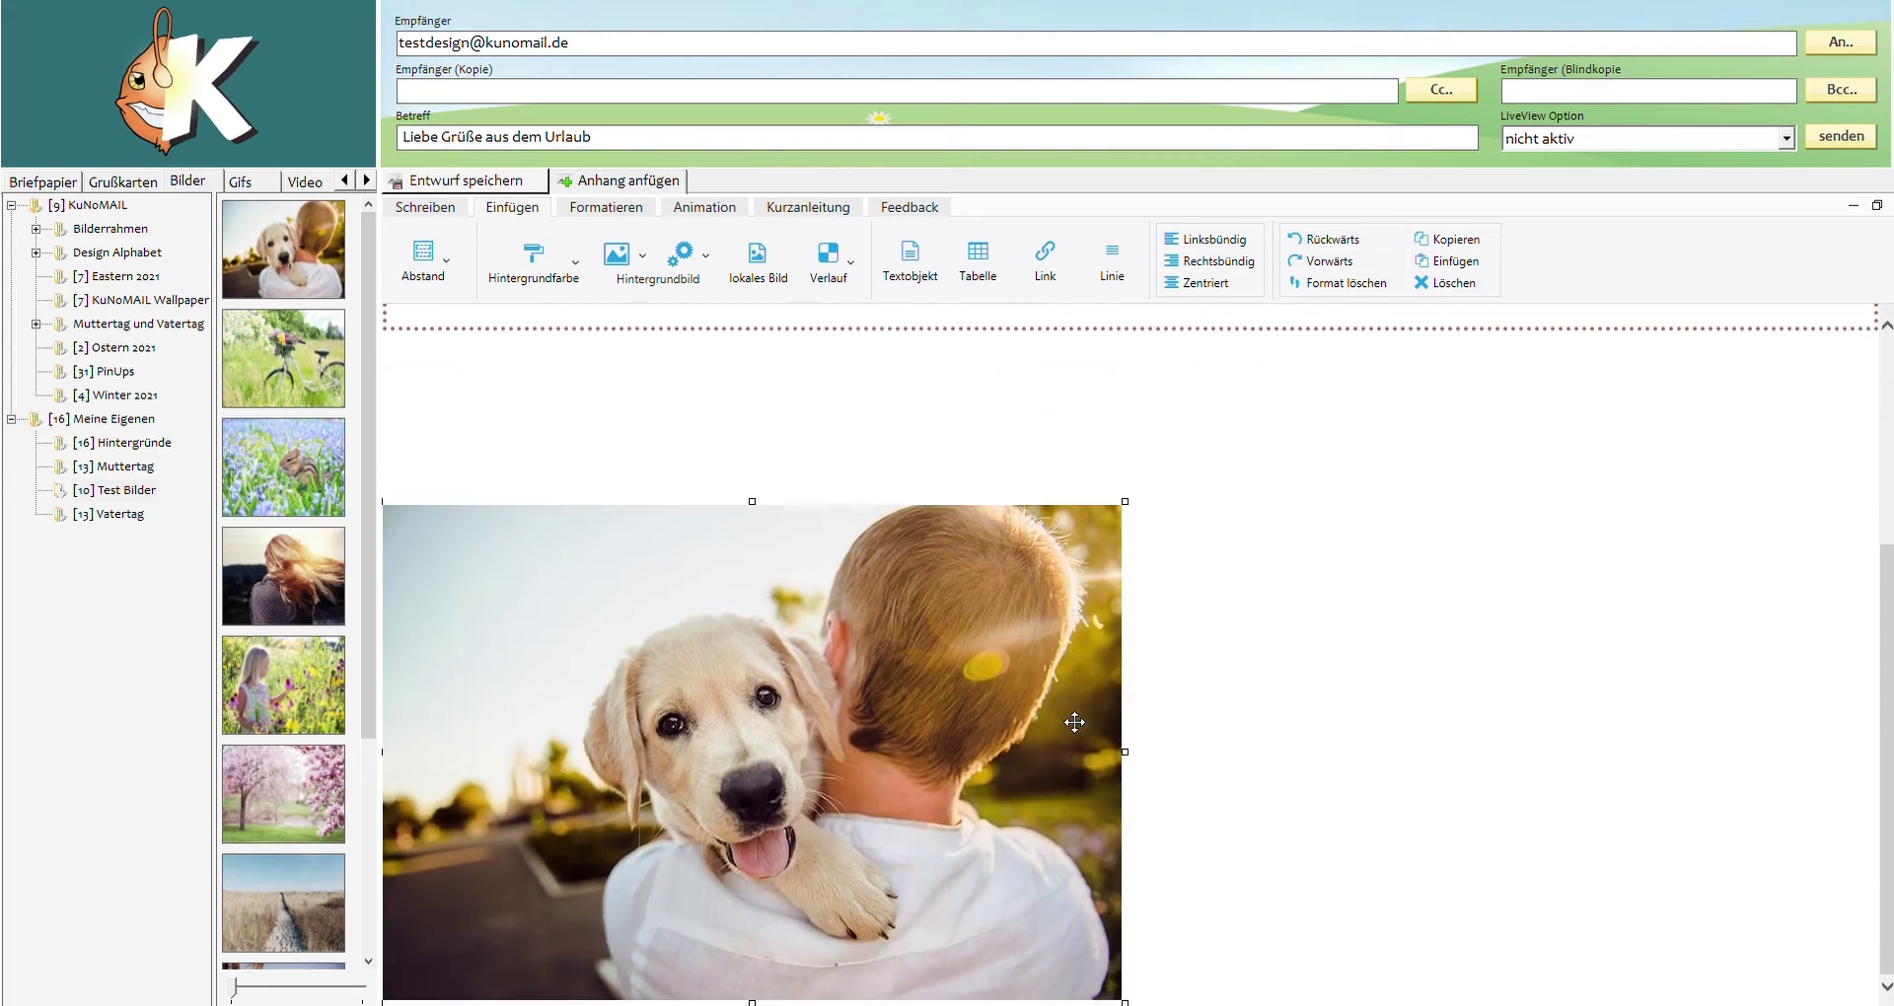
drag(286, 373, 1134, 599)
click(1301, 723)
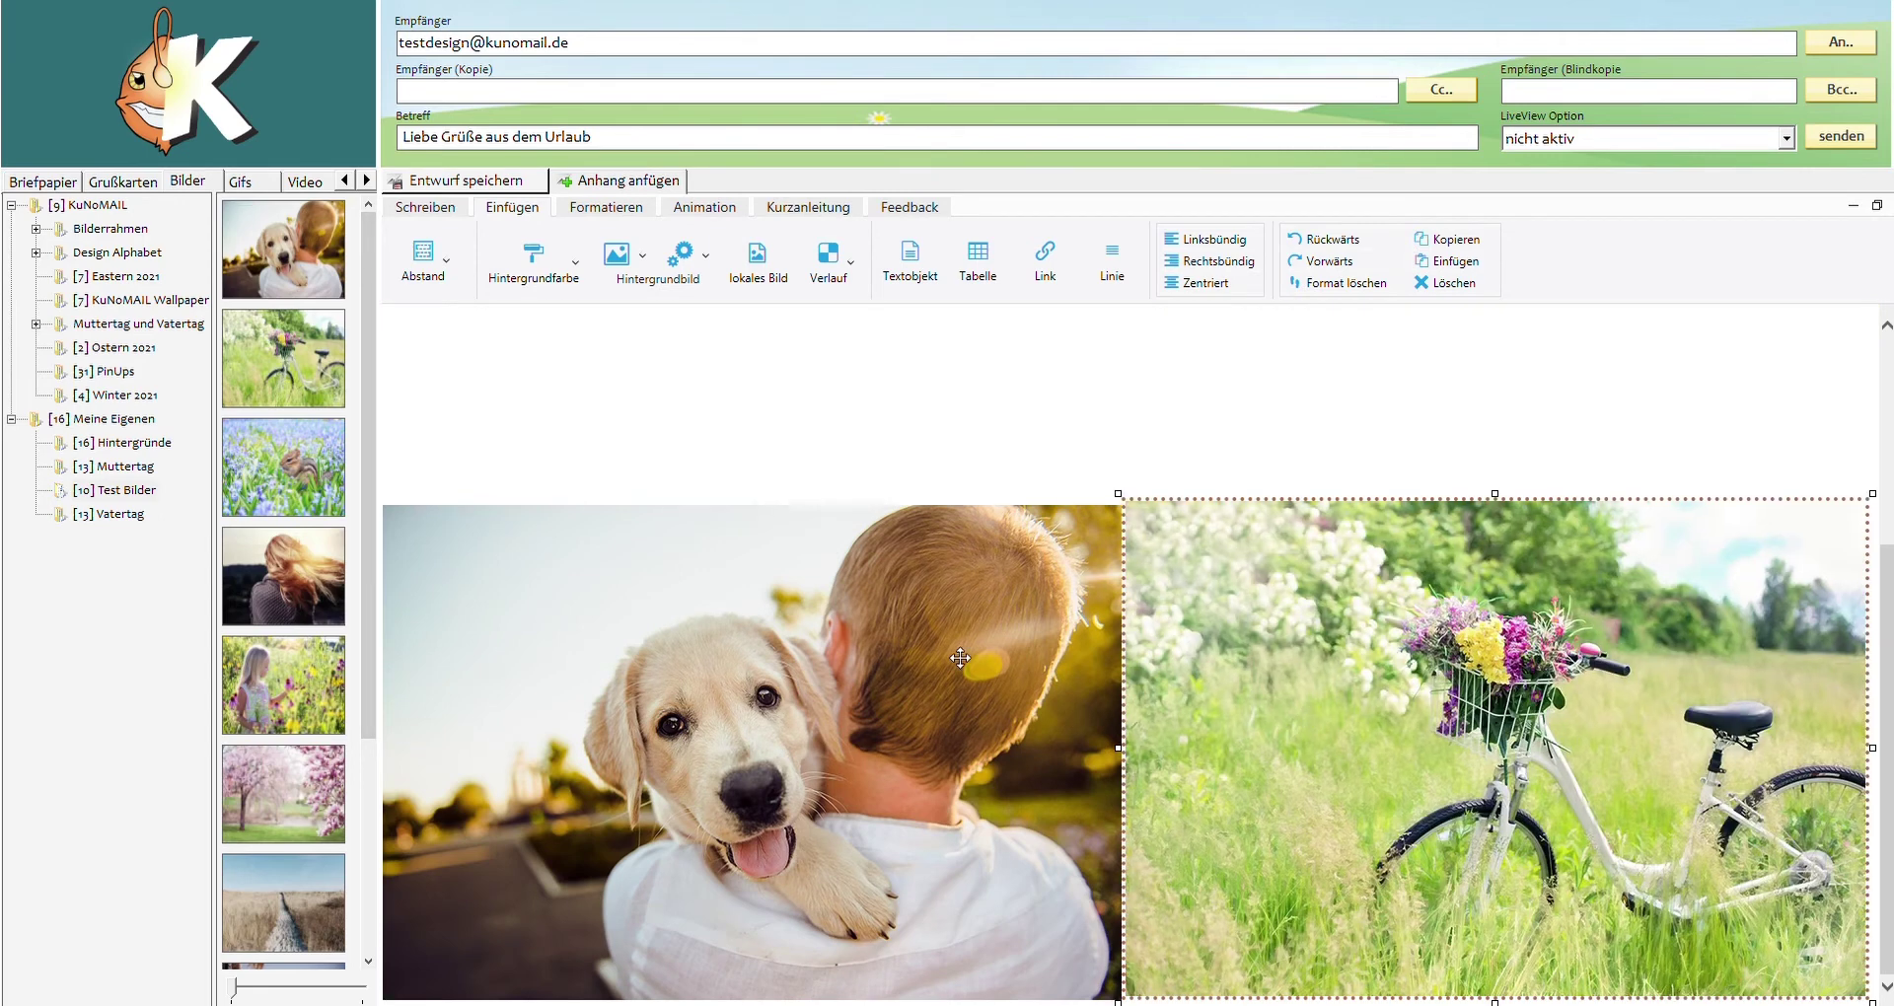
Step: Try the chipmunk, windblown-hair and flower-meadow girl pictures in place of the bicycle, and put the bicycle picture back
click(310, 462)
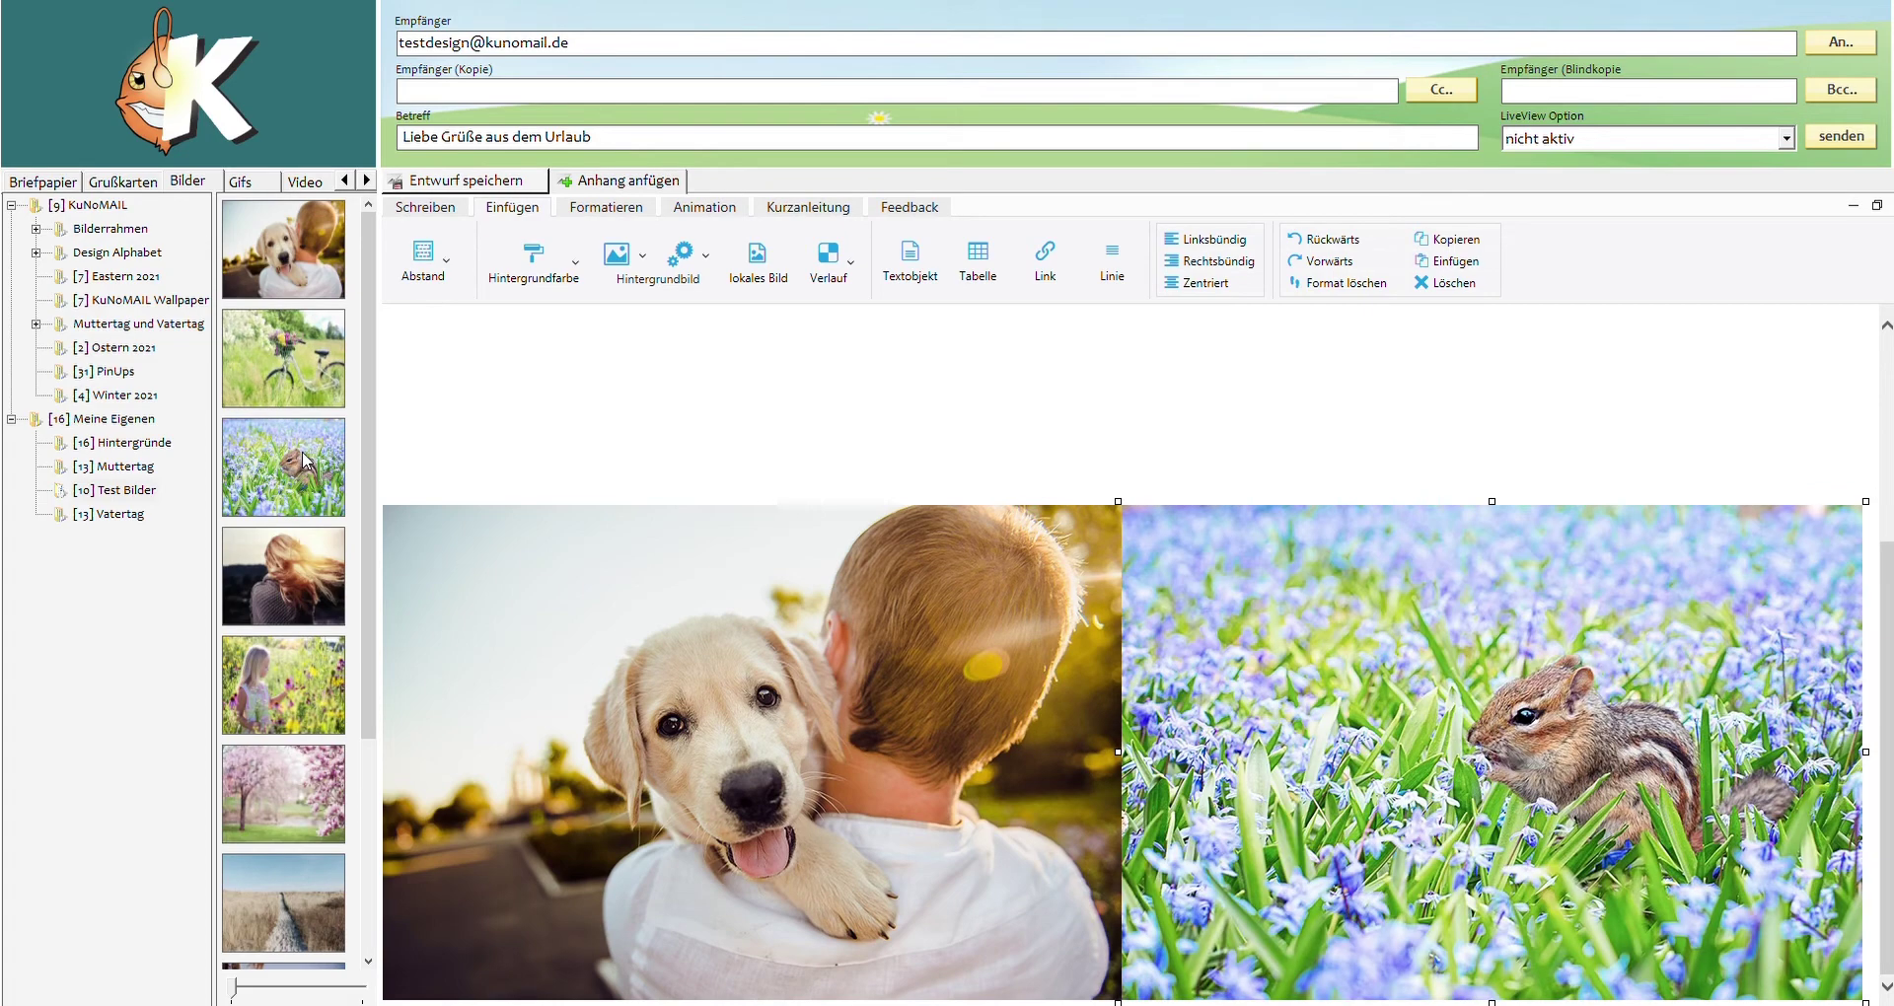
click(301, 578)
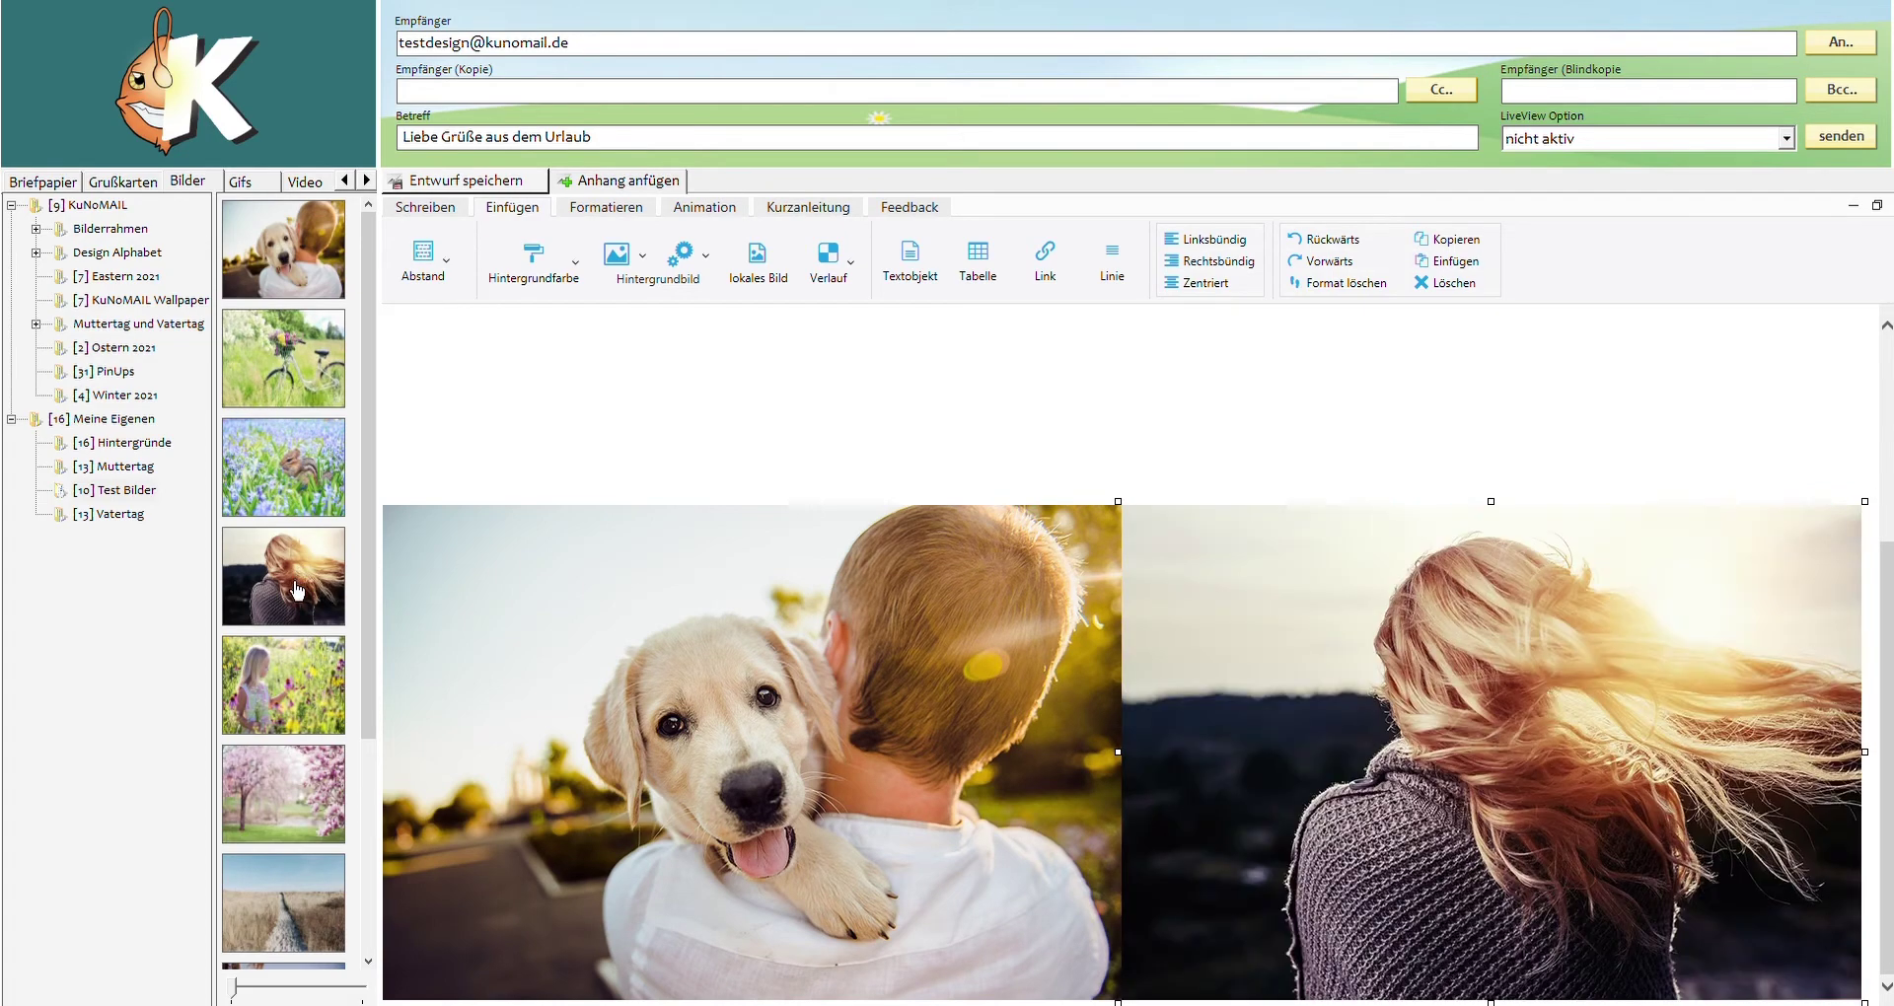
click(298, 701)
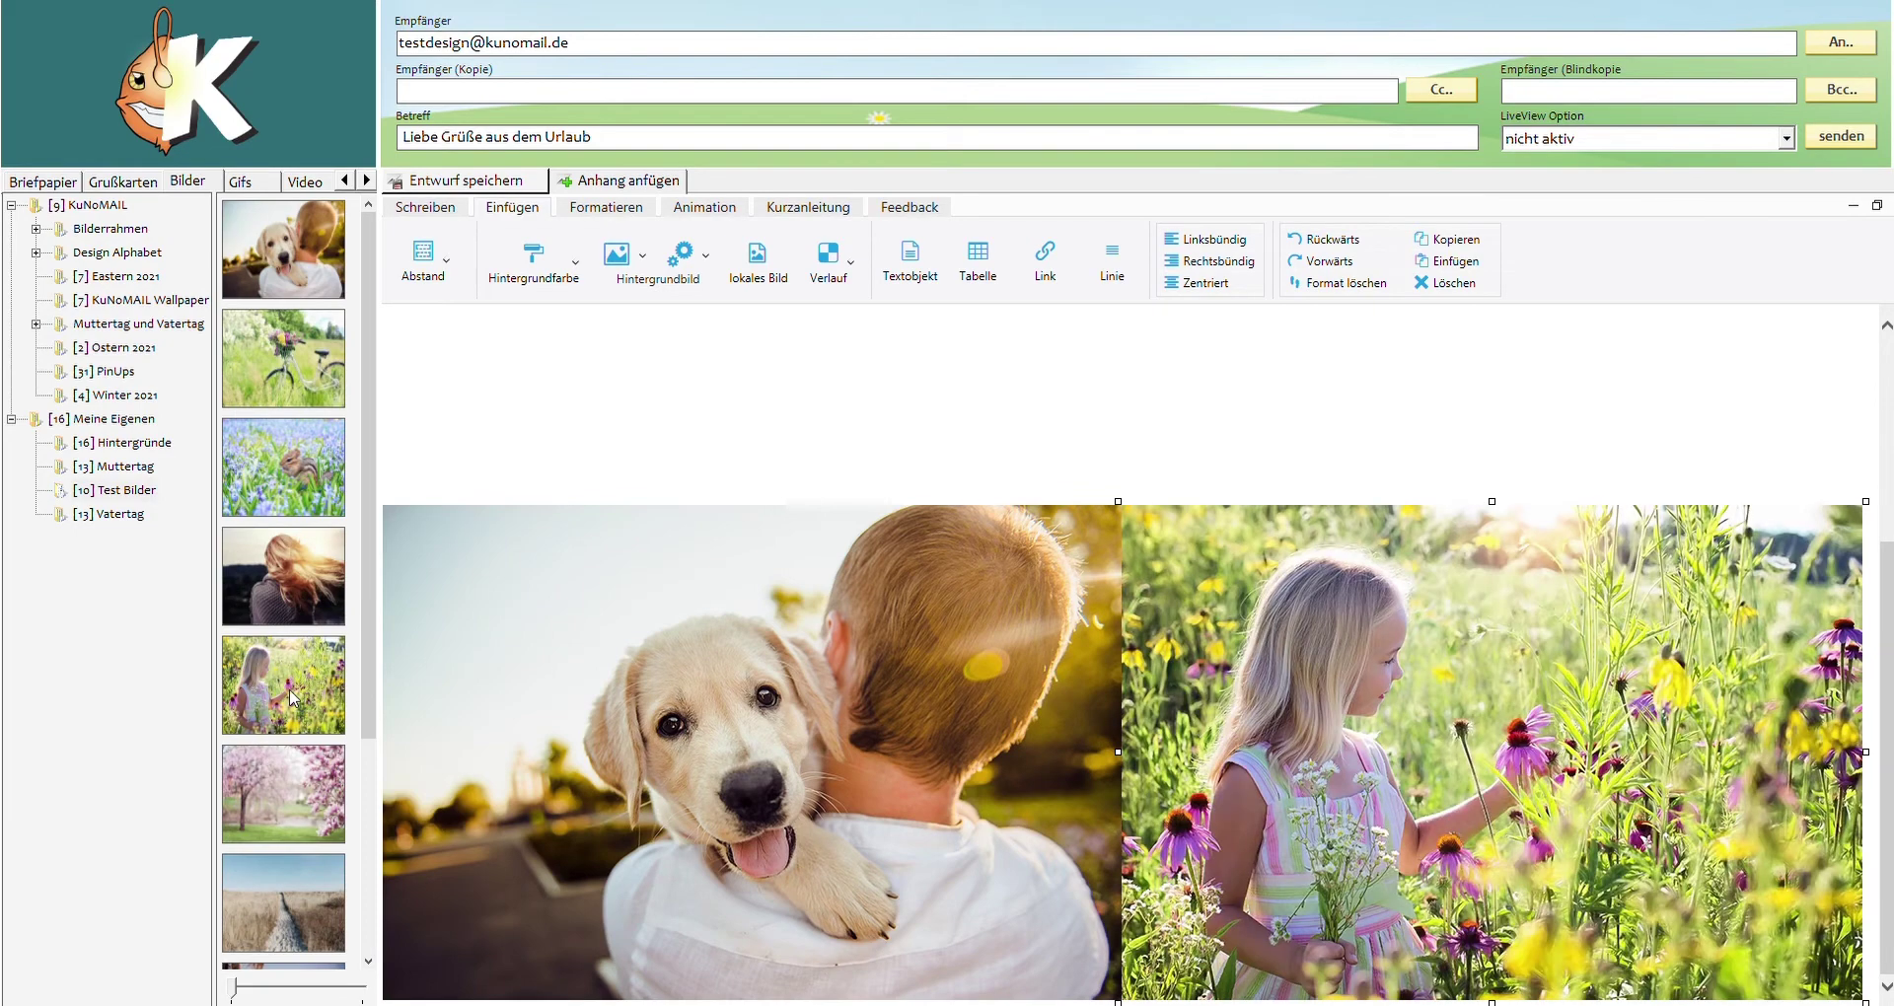
click(266, 397)
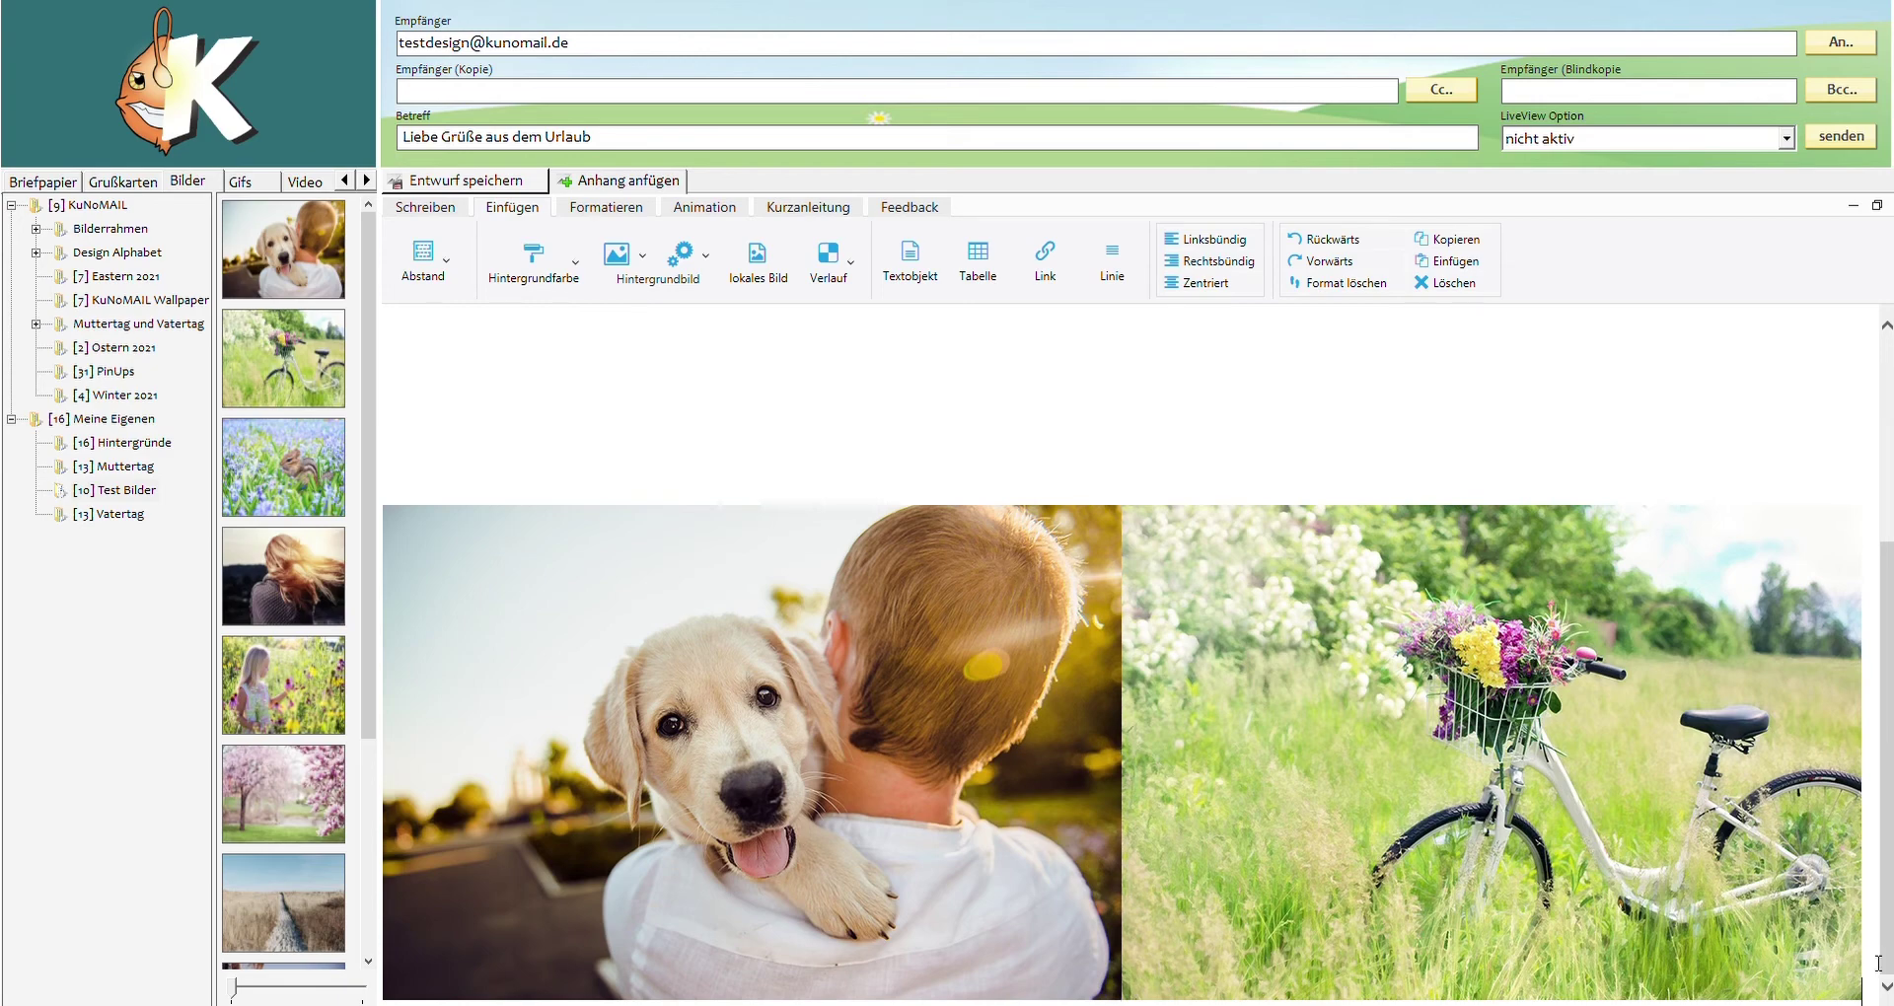
Step: Insert the windblown-hair woman and flower-meadow girl pictures side by side beneath the puppy and bicycle pictures
scroll(1874, 962, down, 3)
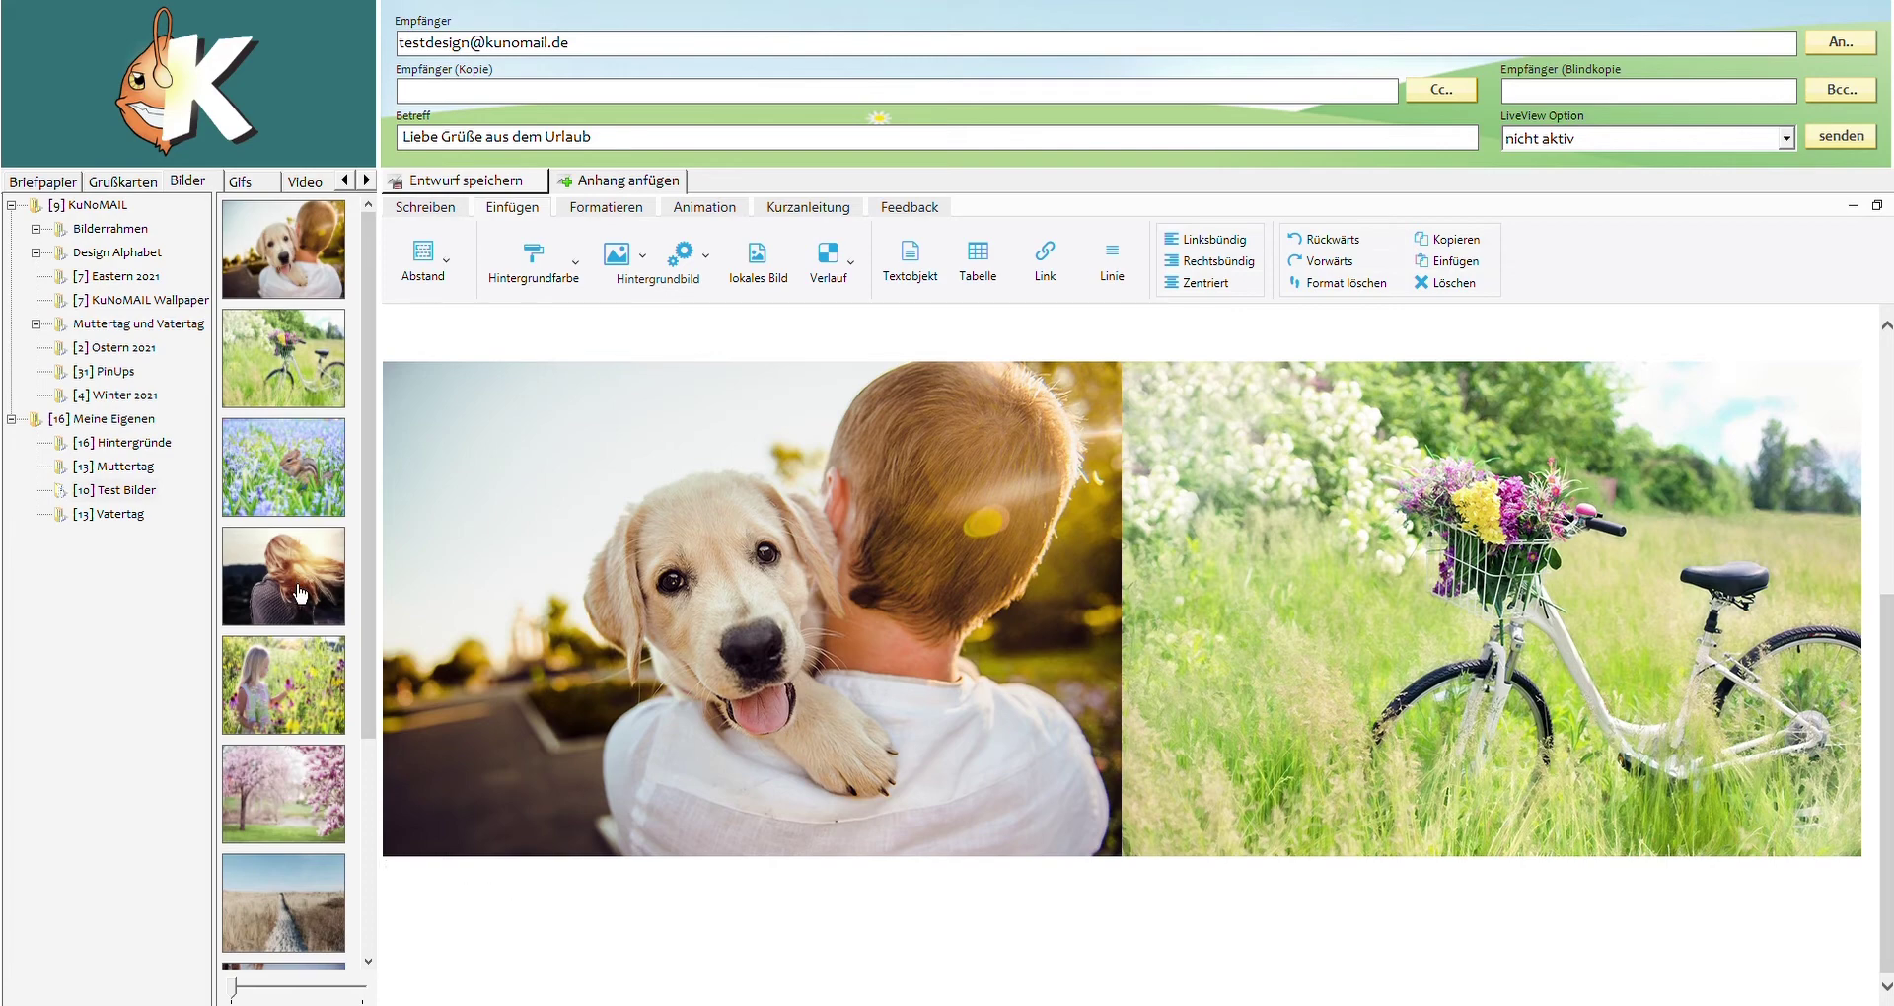
click(311, 690)
scroll(1230, 909, down, 7)
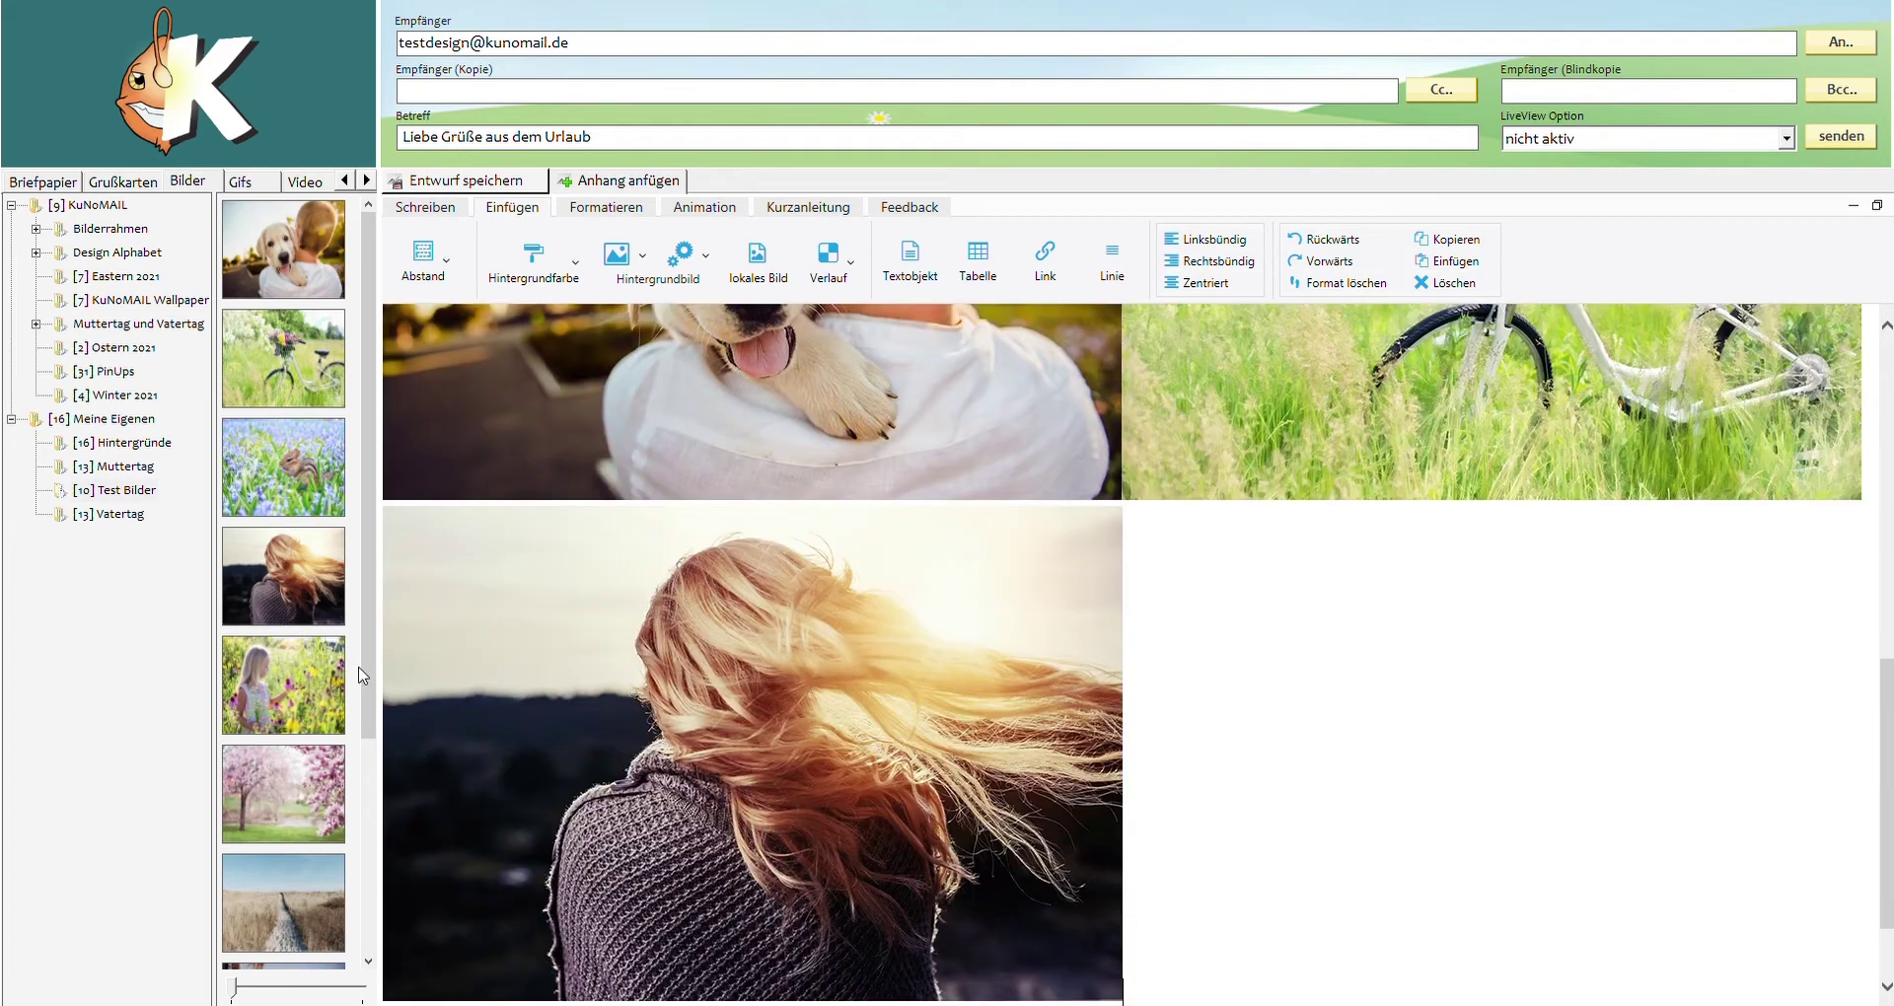
click(283, 715)
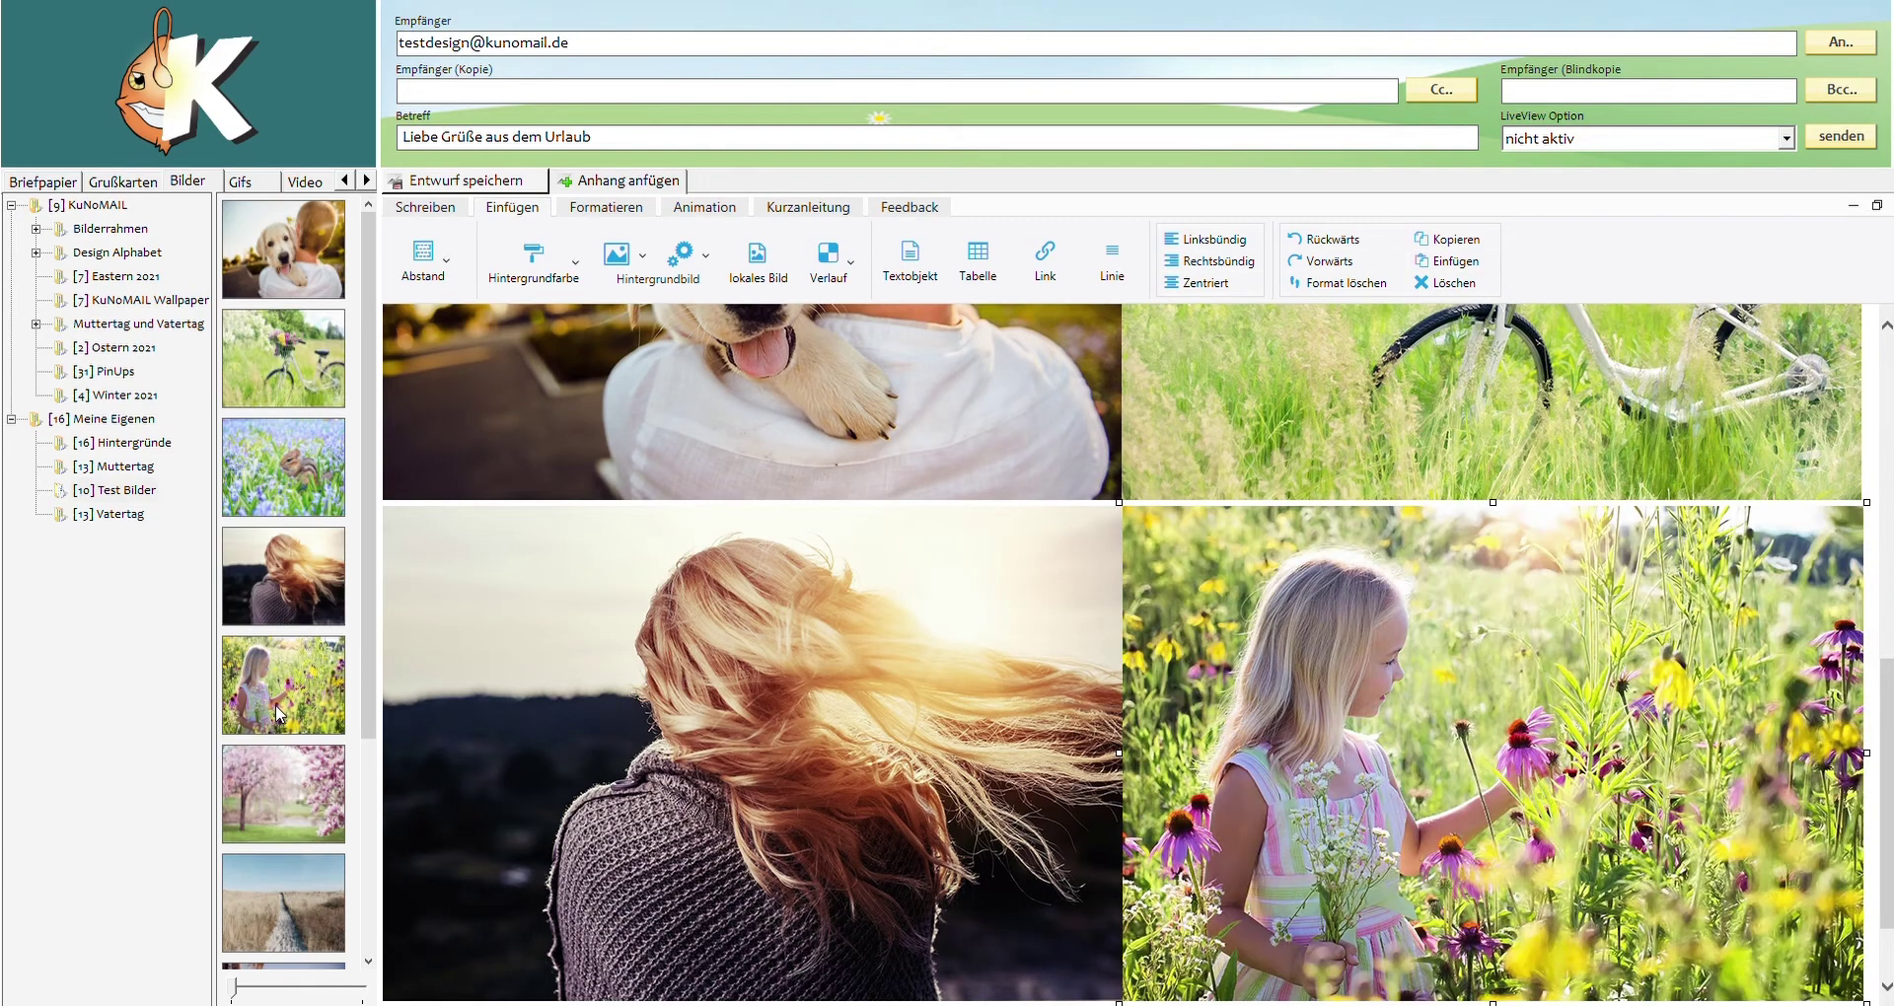
Step: Turn the four inserted pictures into a slideshow with the dark grey frame design
click(707, 208)
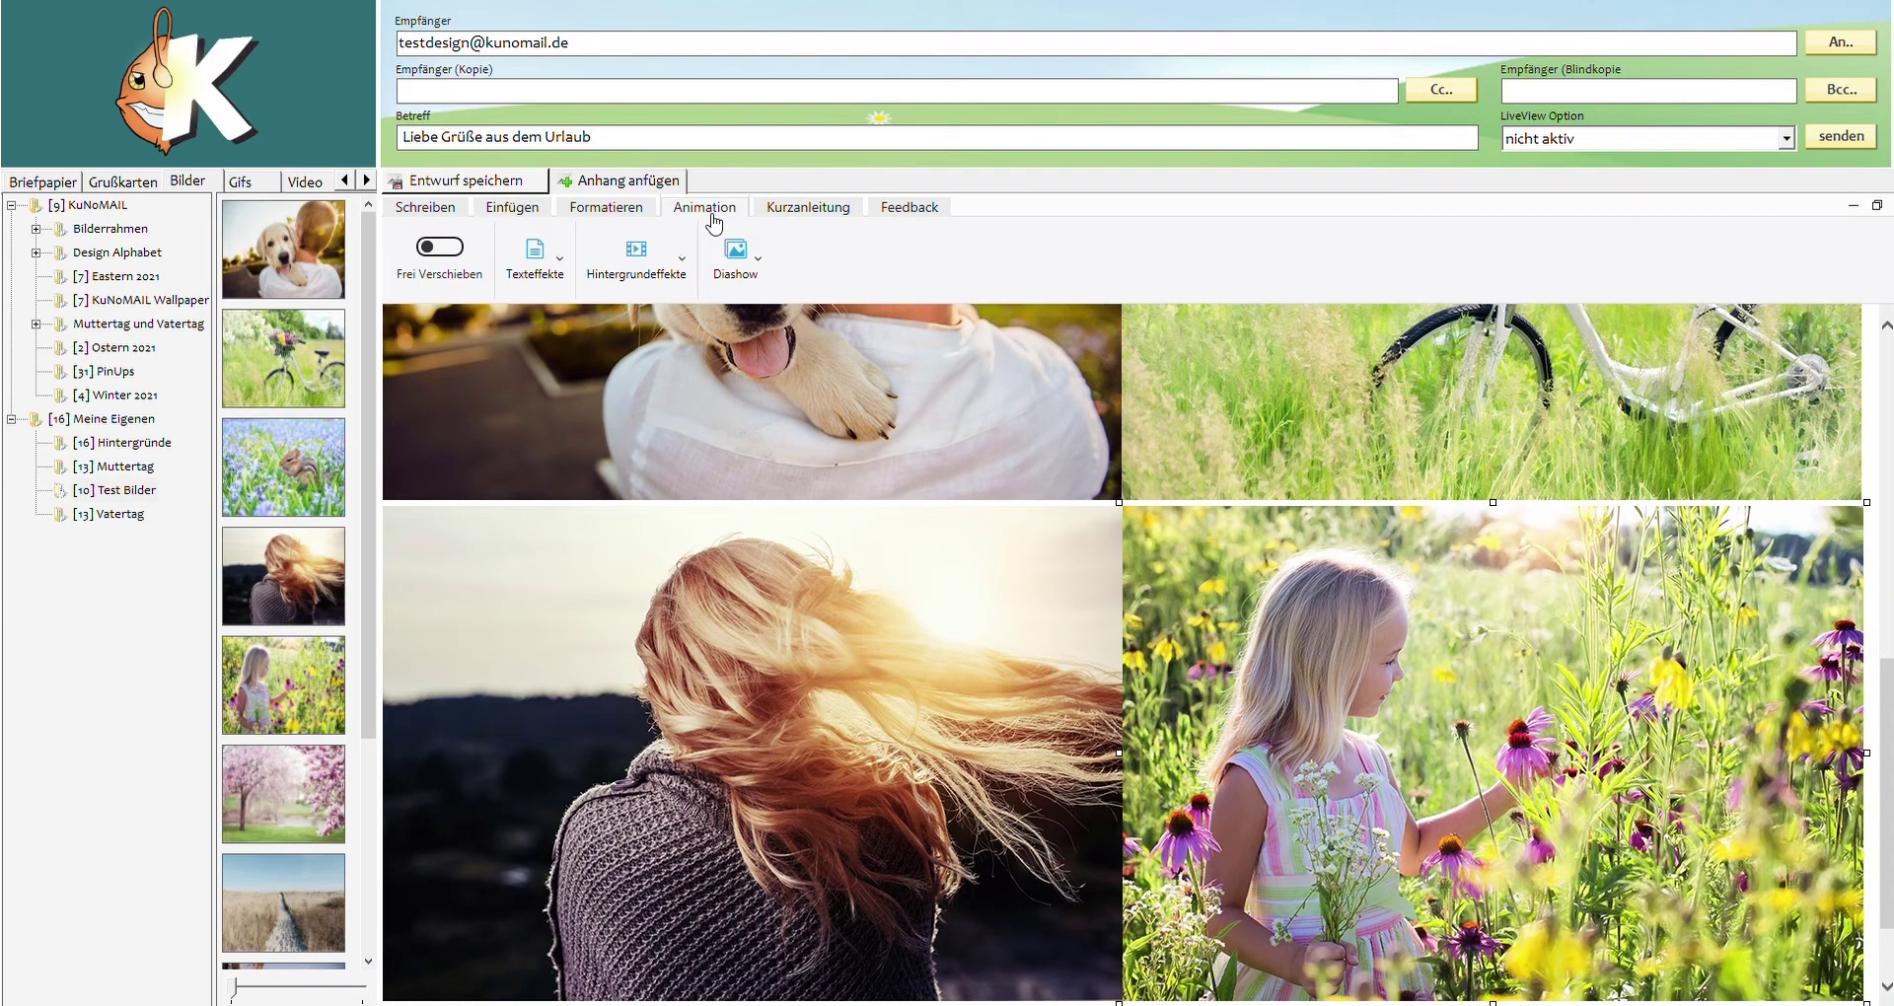
click(735, 259)
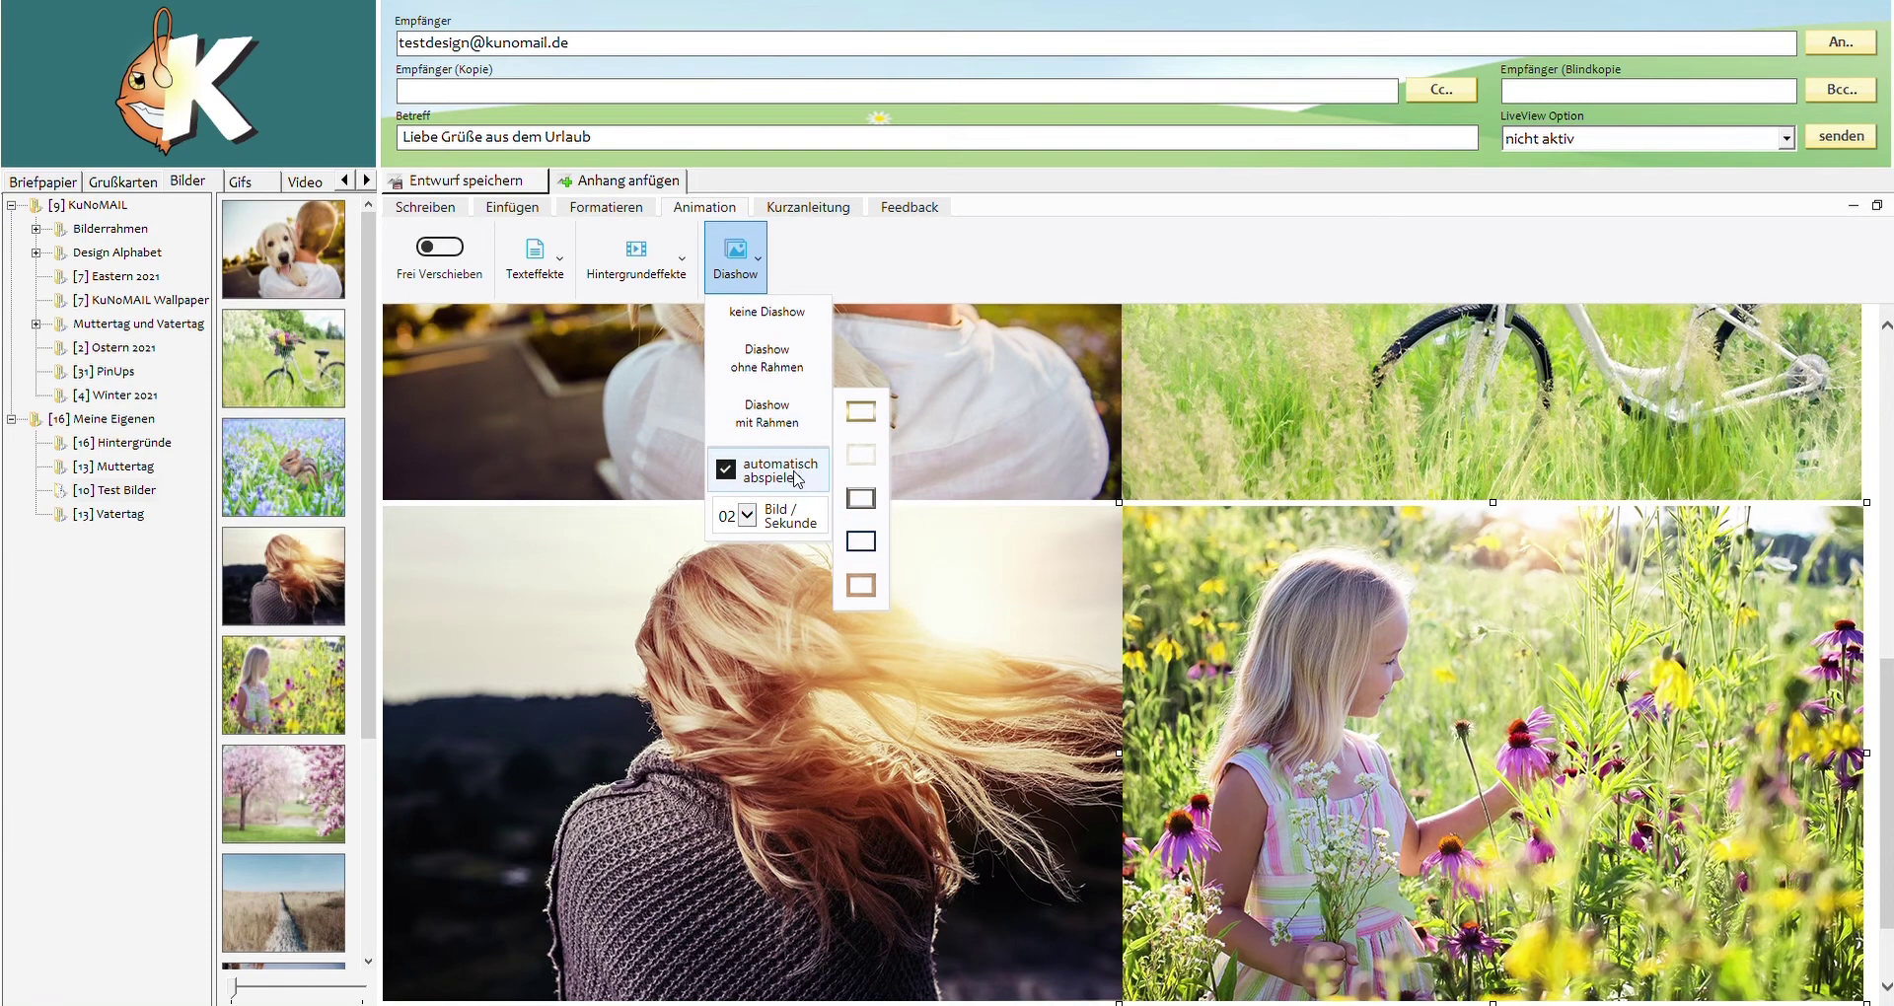
click(850, 503)
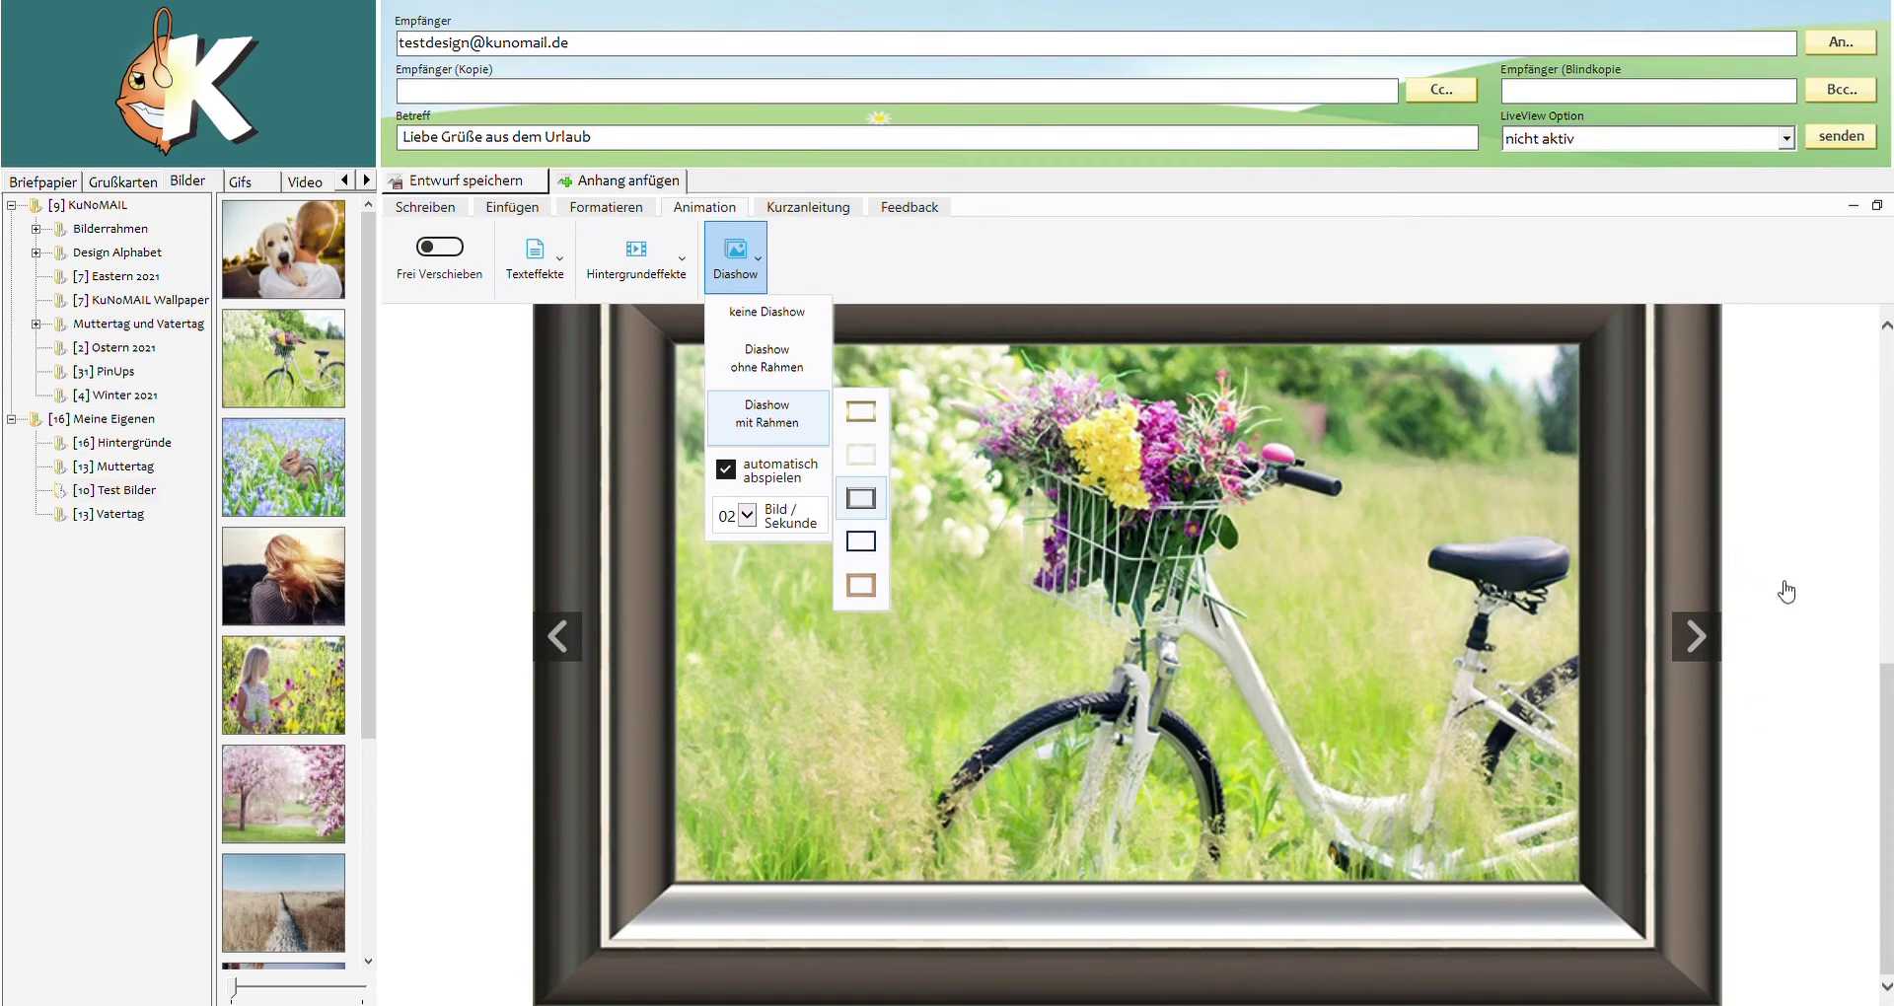
Step: Page forward repeatedly through the pictures of the framed slideshow to check them
click(1887, 718)
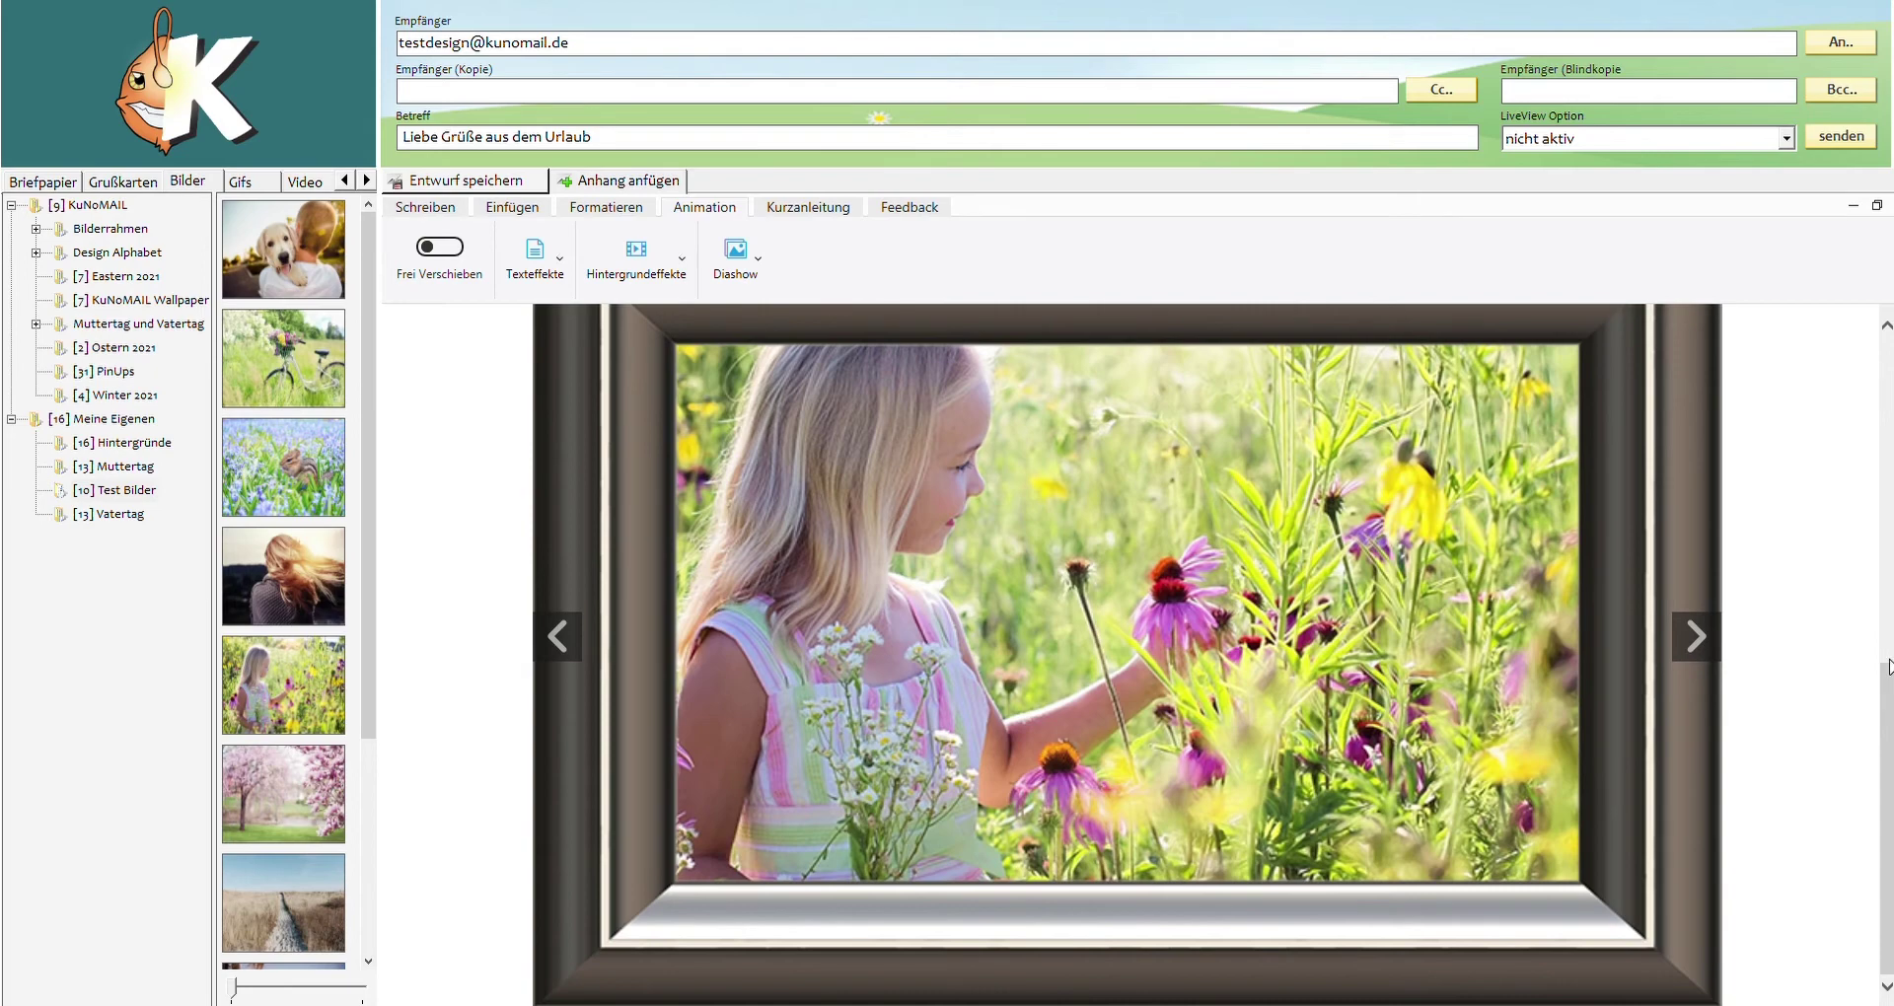
drag(1891, 665, 1891, 721)
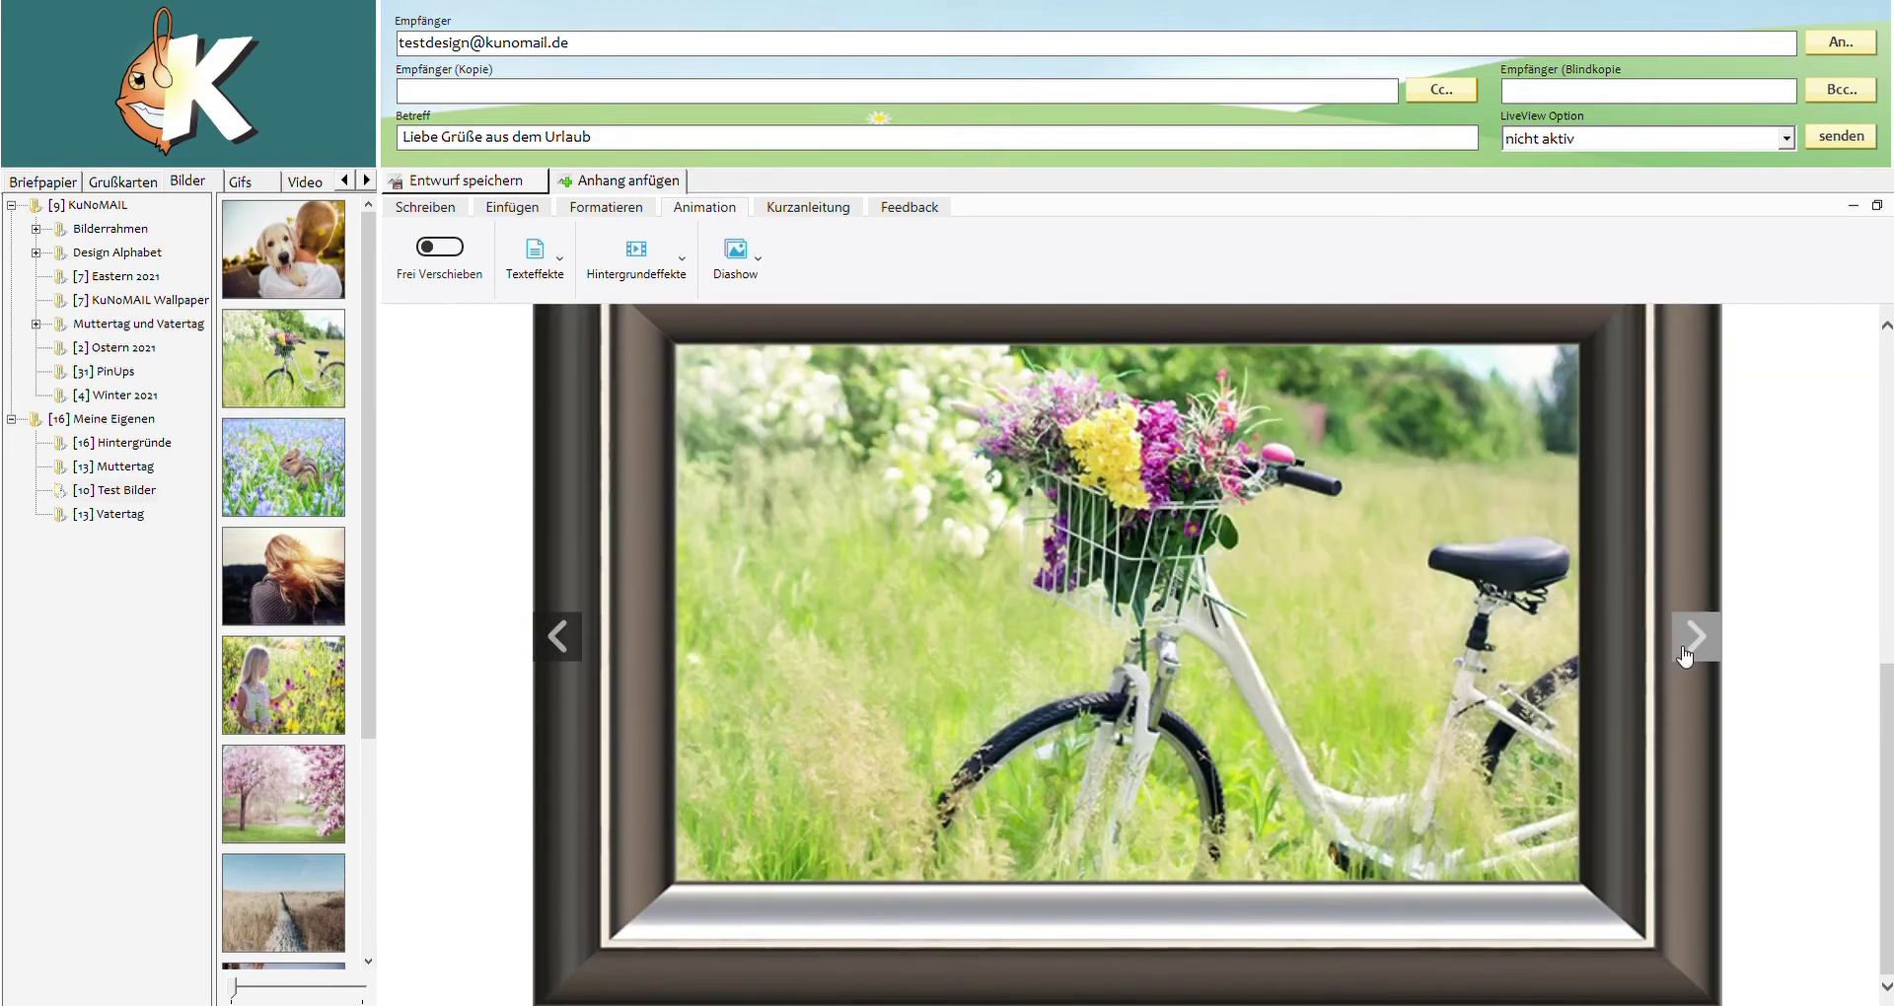
click(1687, 641)
click(1688, 642)
click(1692, 644)
click(1692, 643)
click(1692, 644)
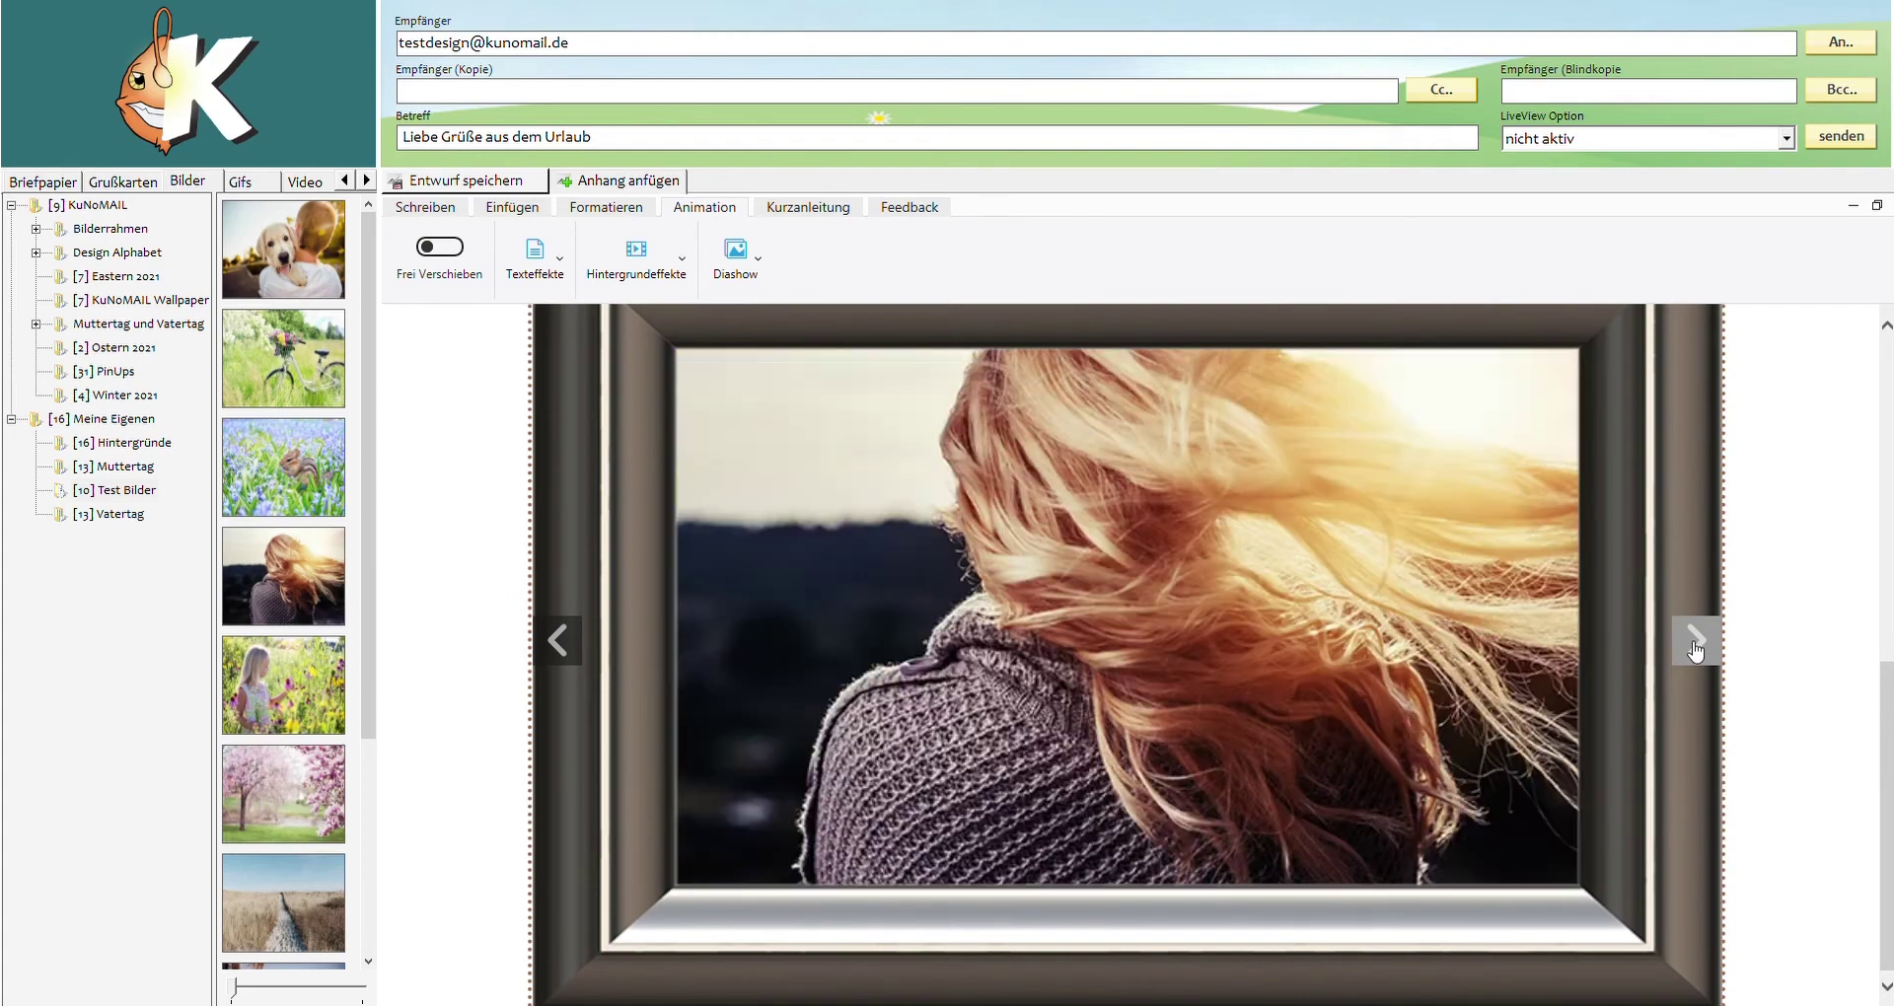
click(1692, 643)
click(1692, 644)
click(1692, 643)
click(1692, 643)
click(1692, 643)
click(1693, 643)
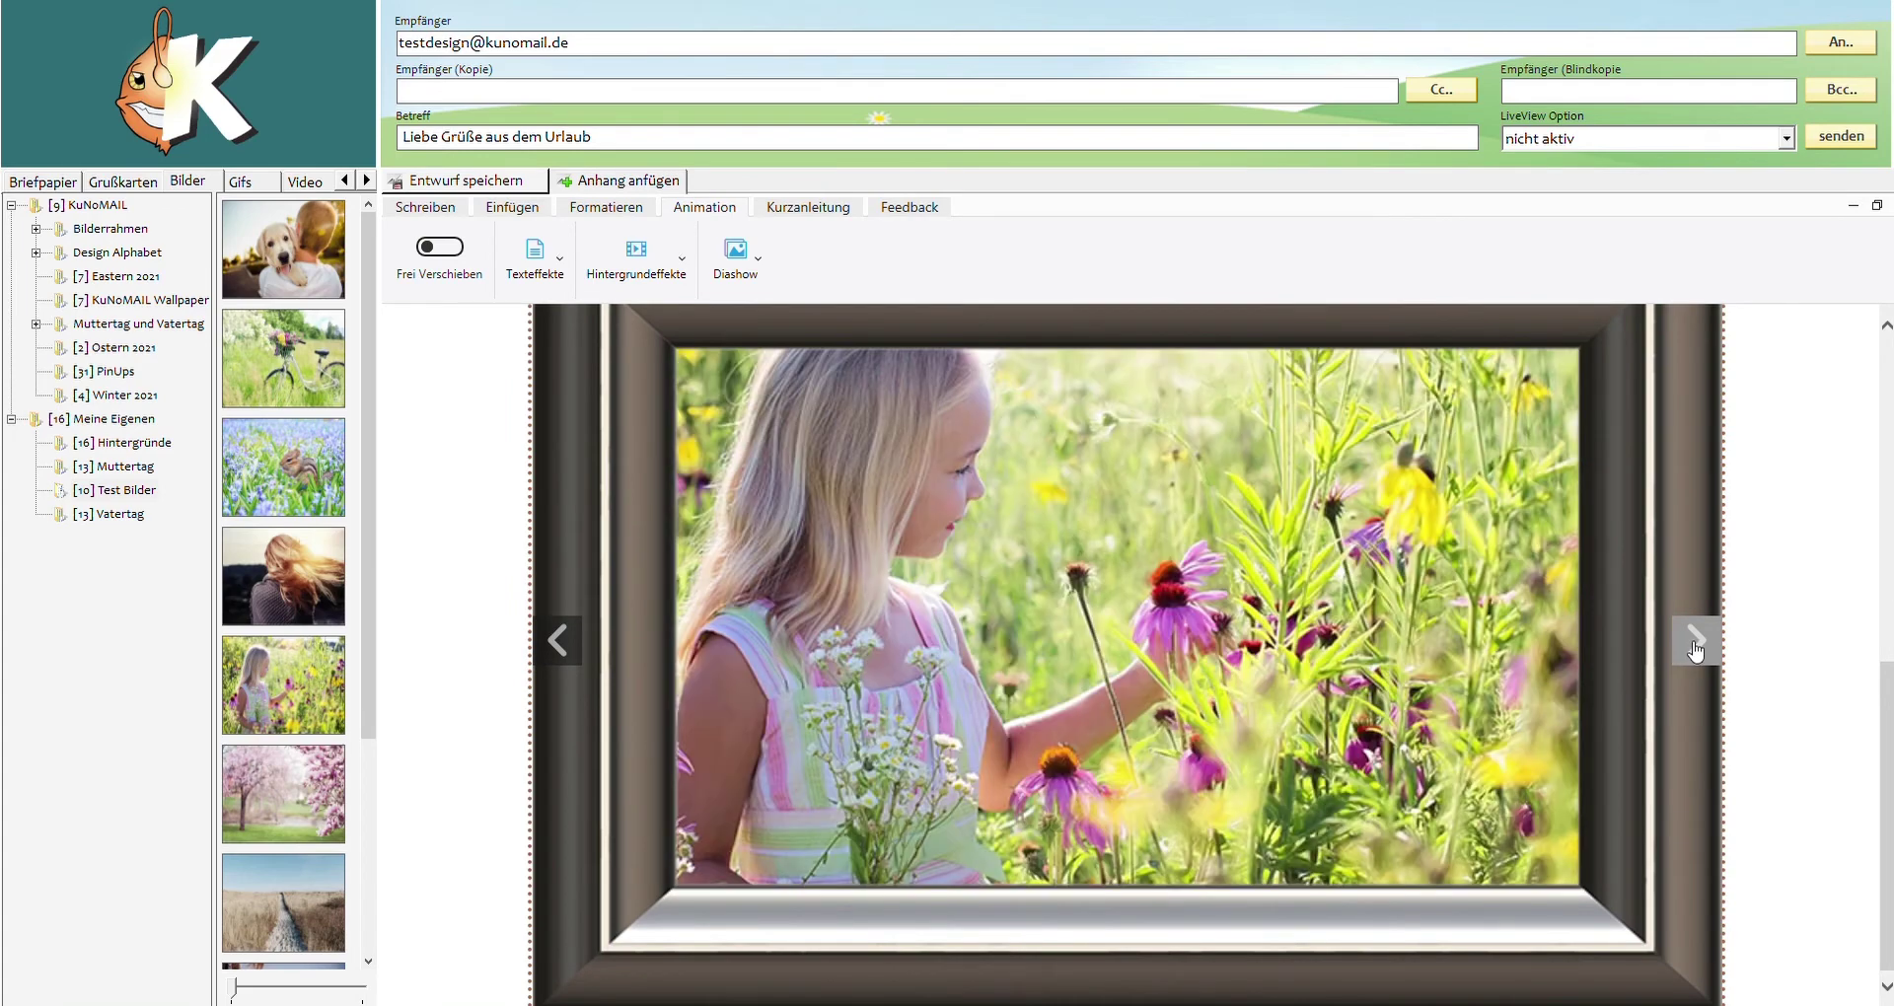
Step: Insert the sunset-field girl and watering-can flower pictures side by side above the slideshow
scroll(1687, 641, up, 3)
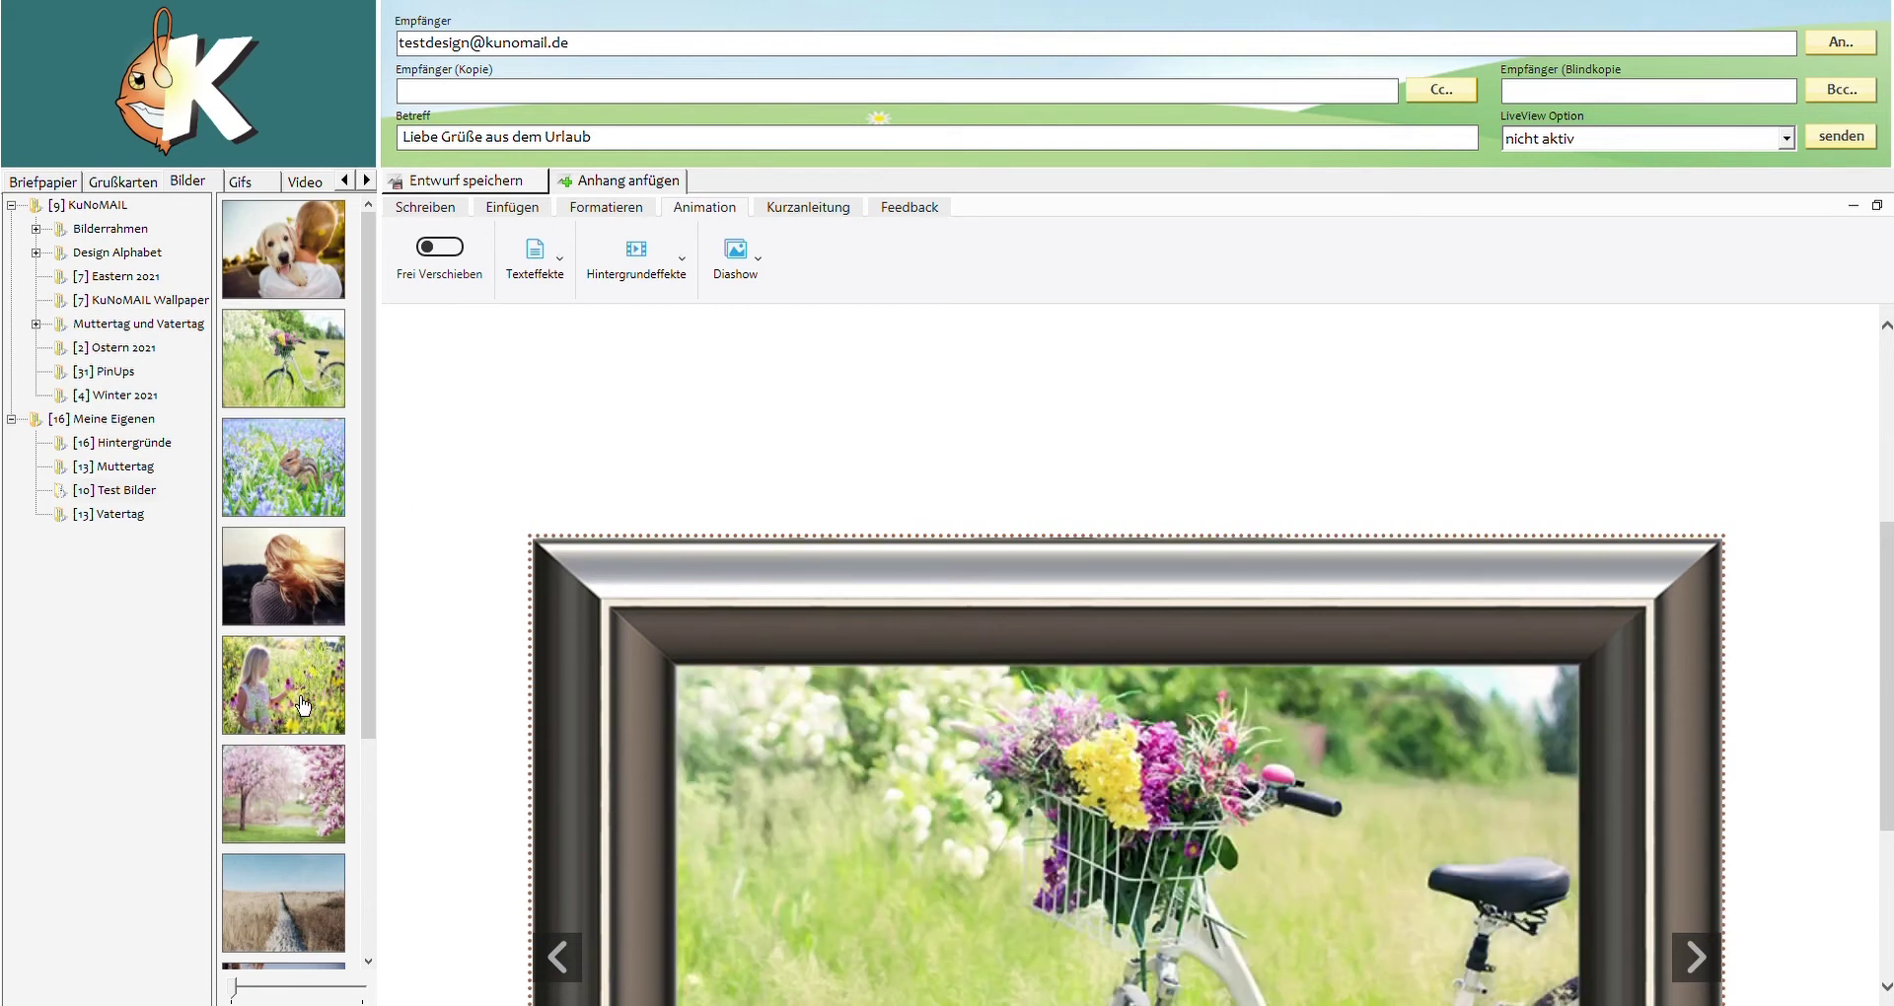
scroll(301, 722, down, 4)
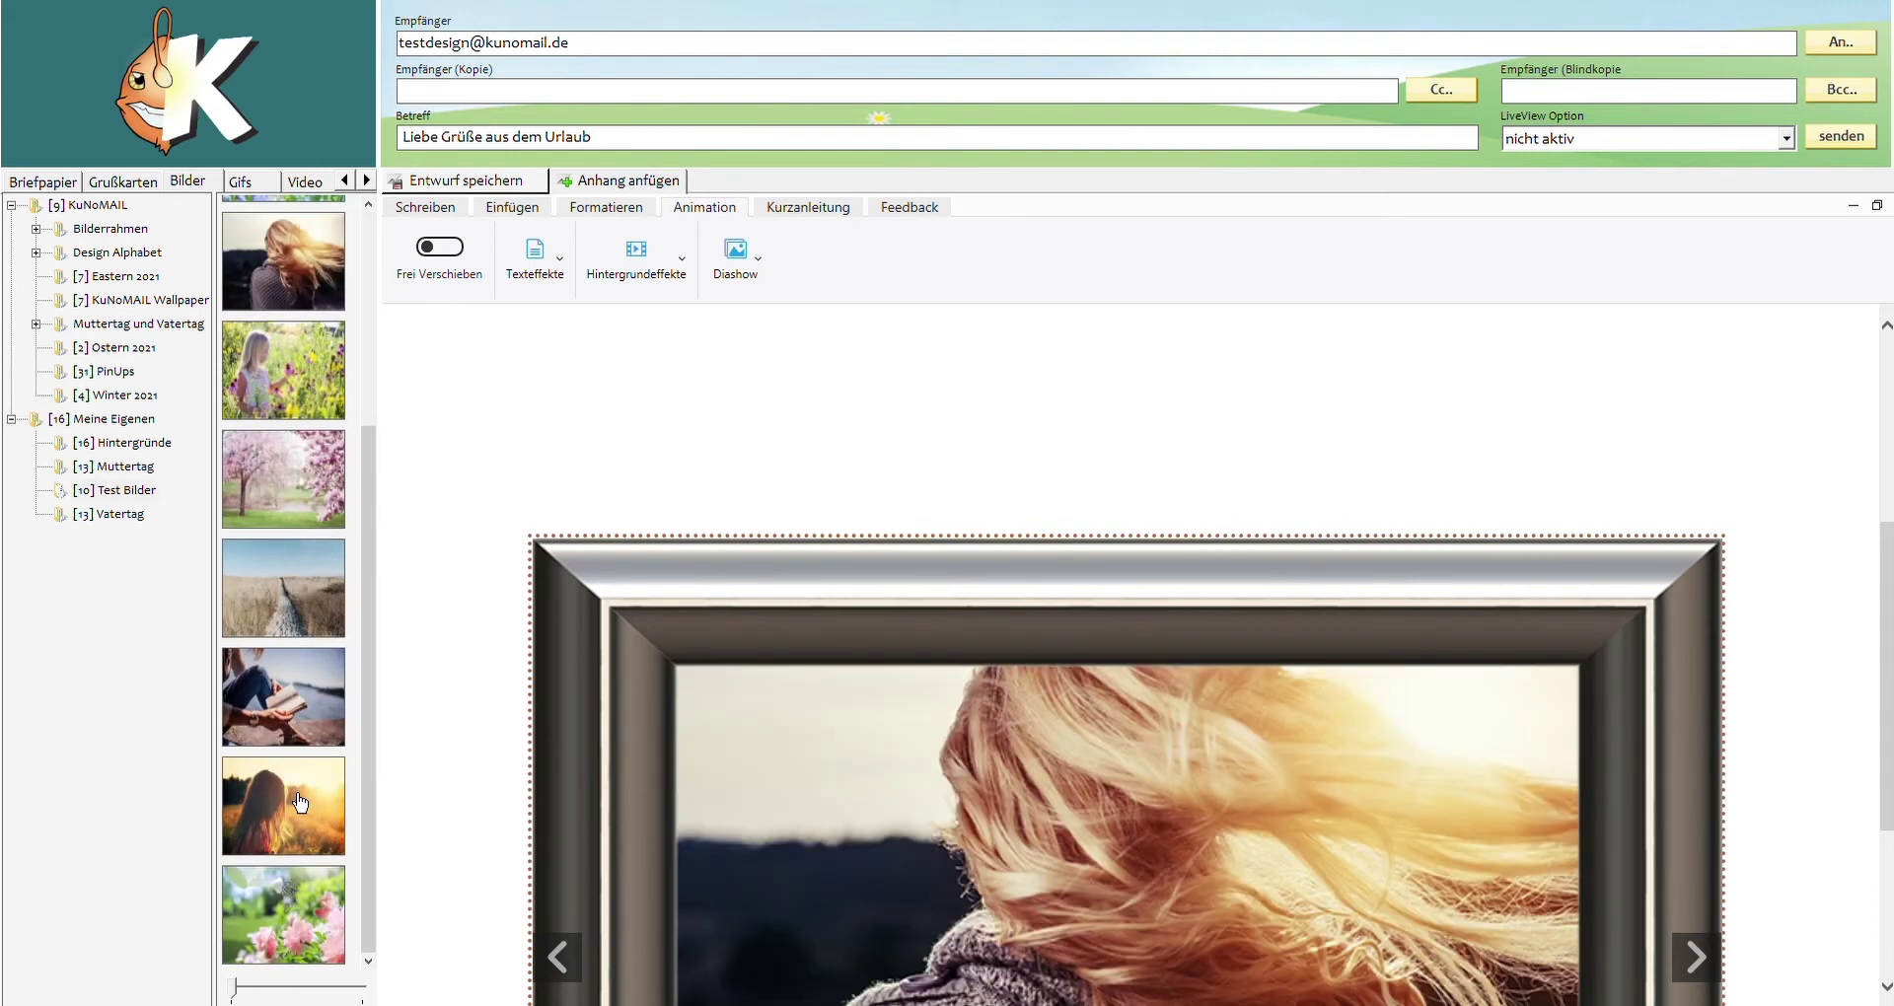
click(301, 804)
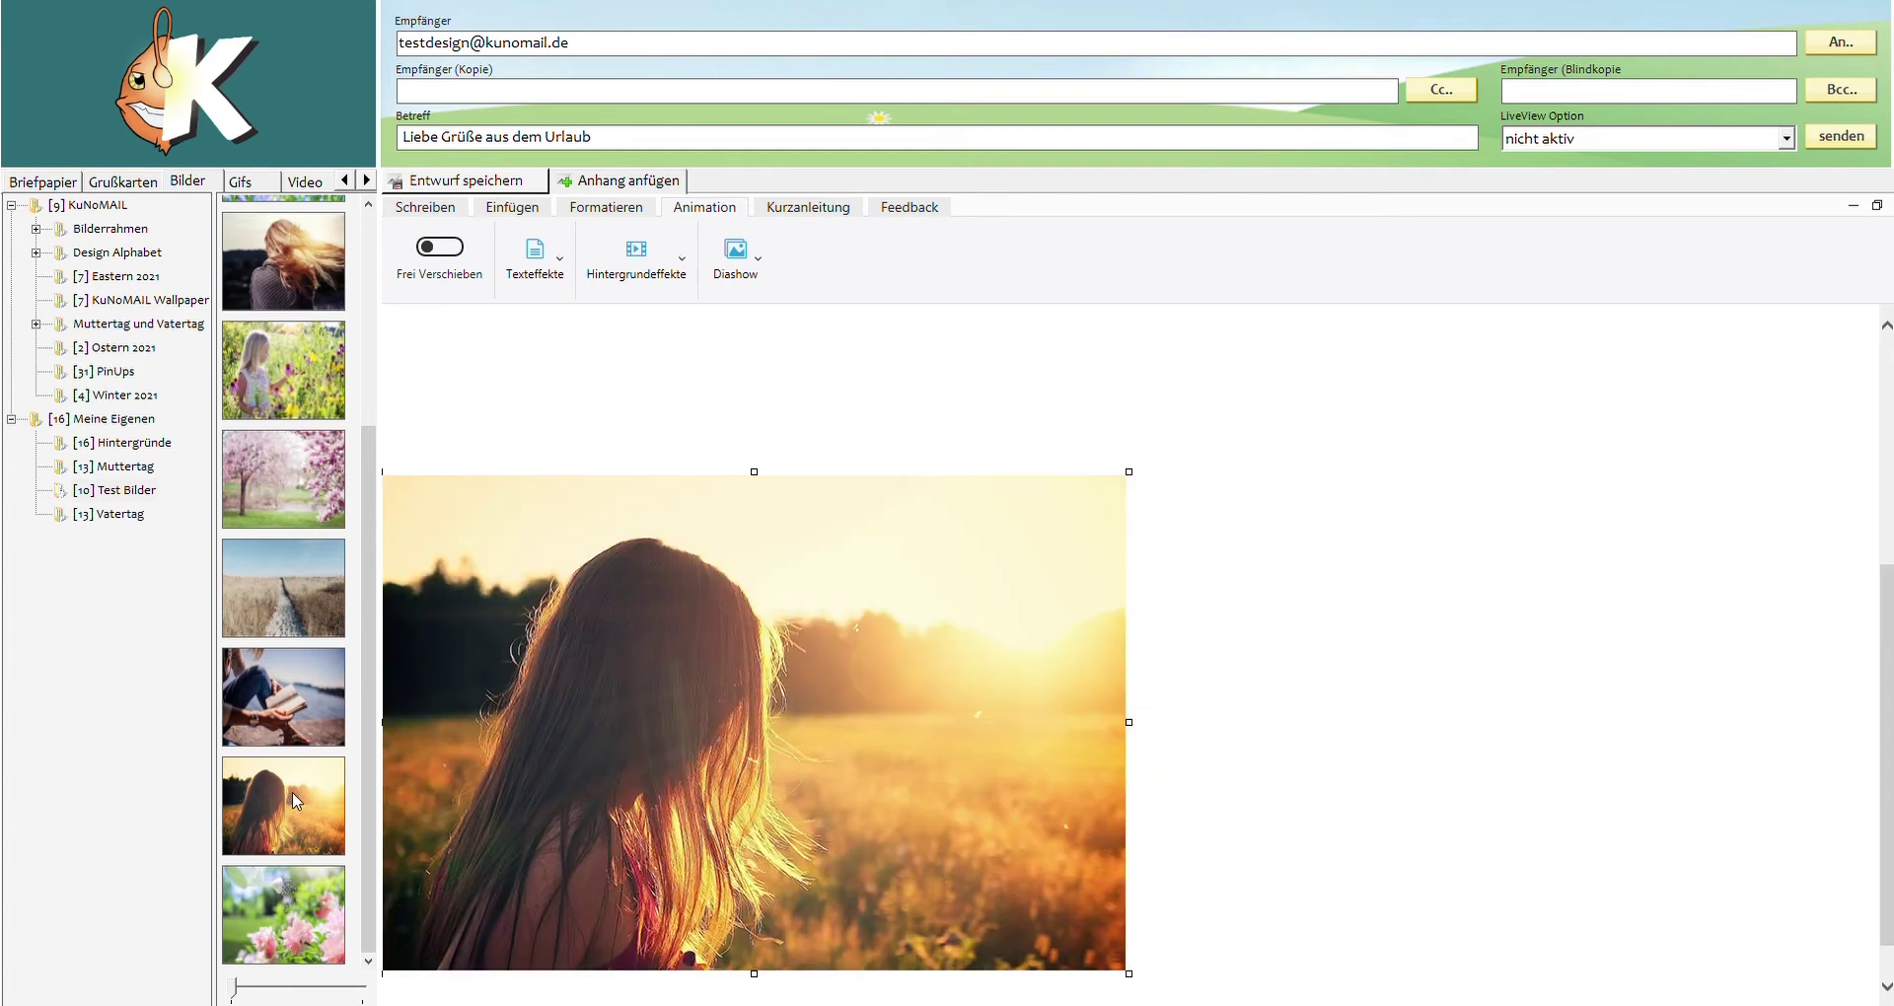
click(1129, 705)
click(291, 913)
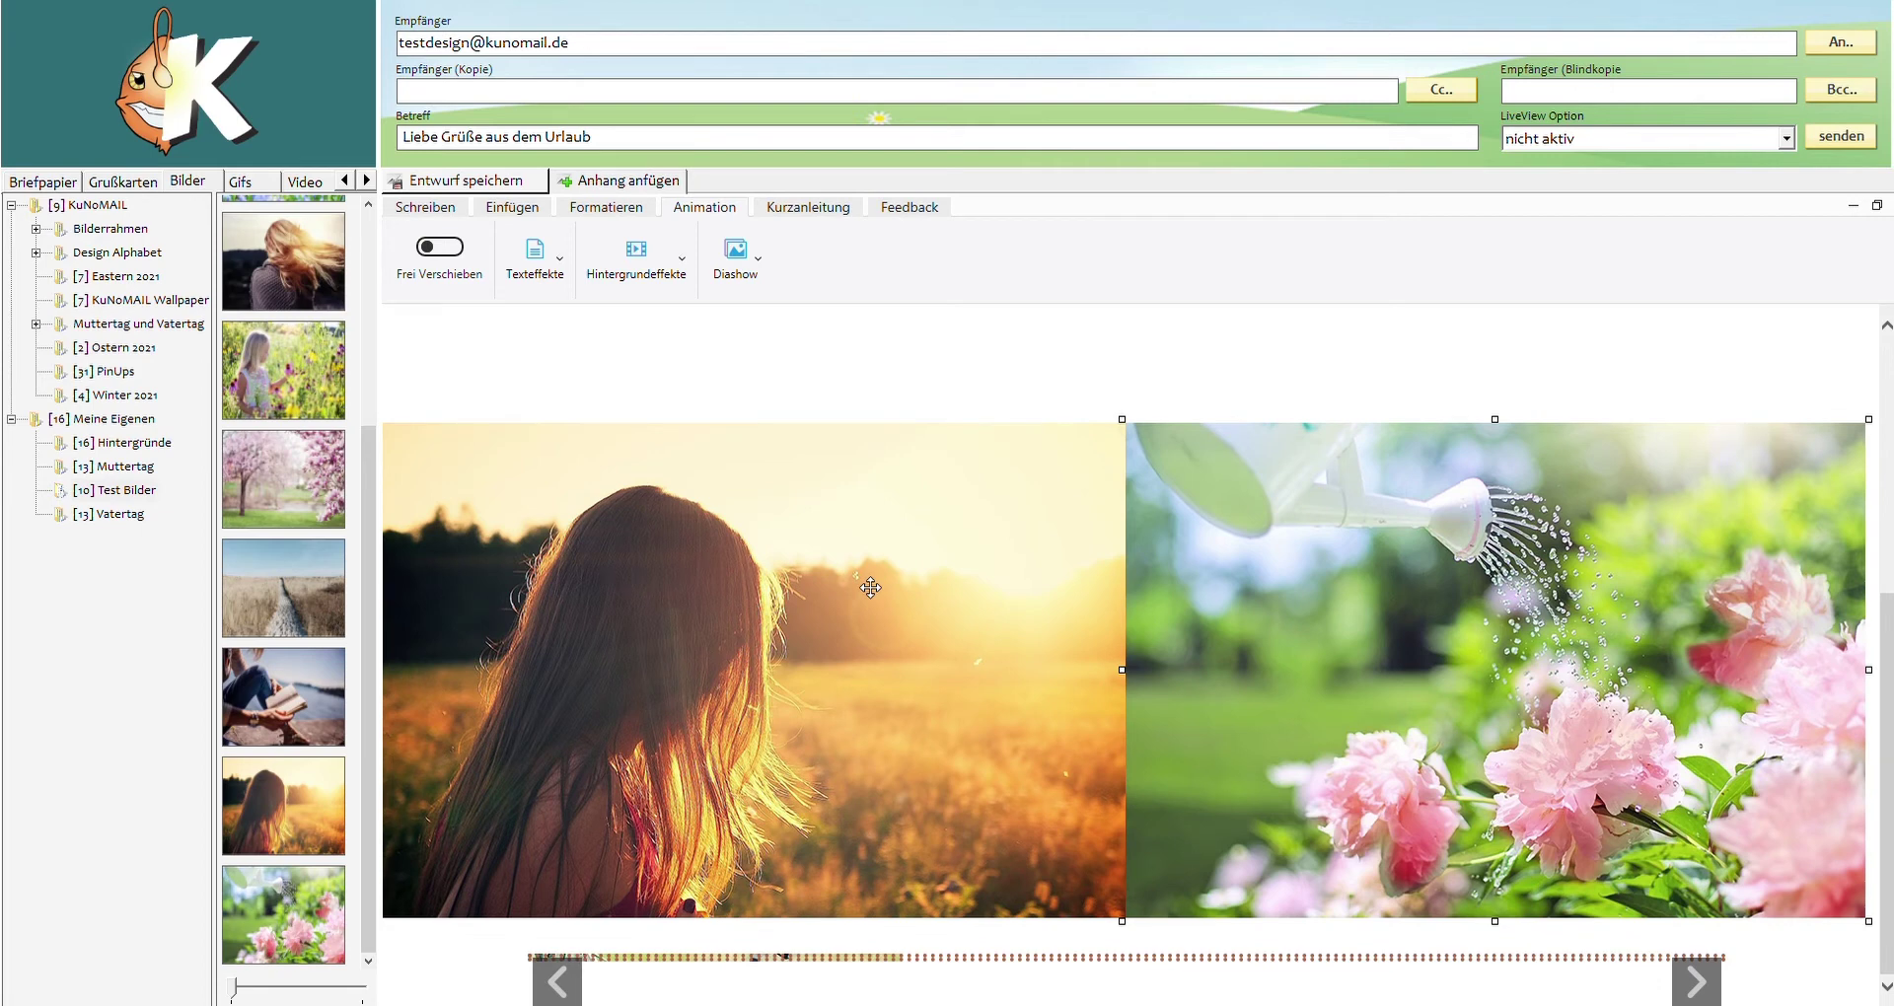
Step: Apply the slideshow with the dark grey frame to the message again so that it includes the two added pictures
click(740, 259)
click(794, 420)
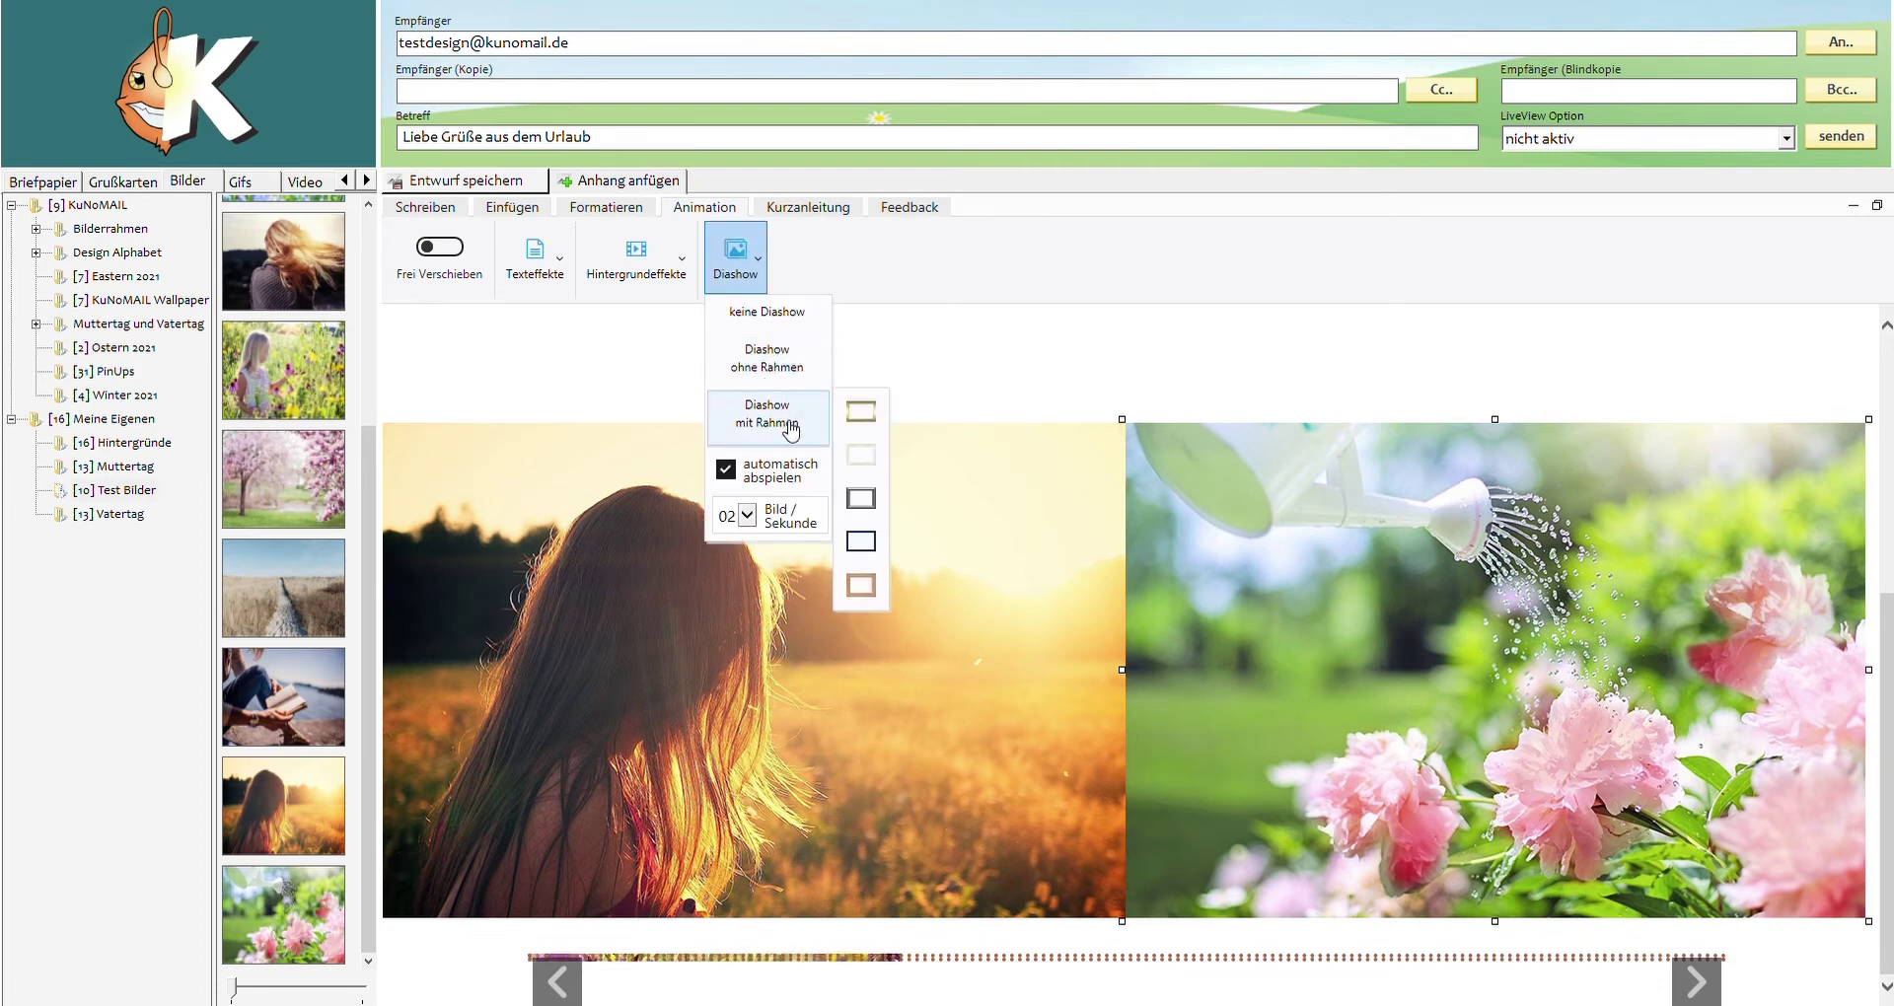
click(861, 503)
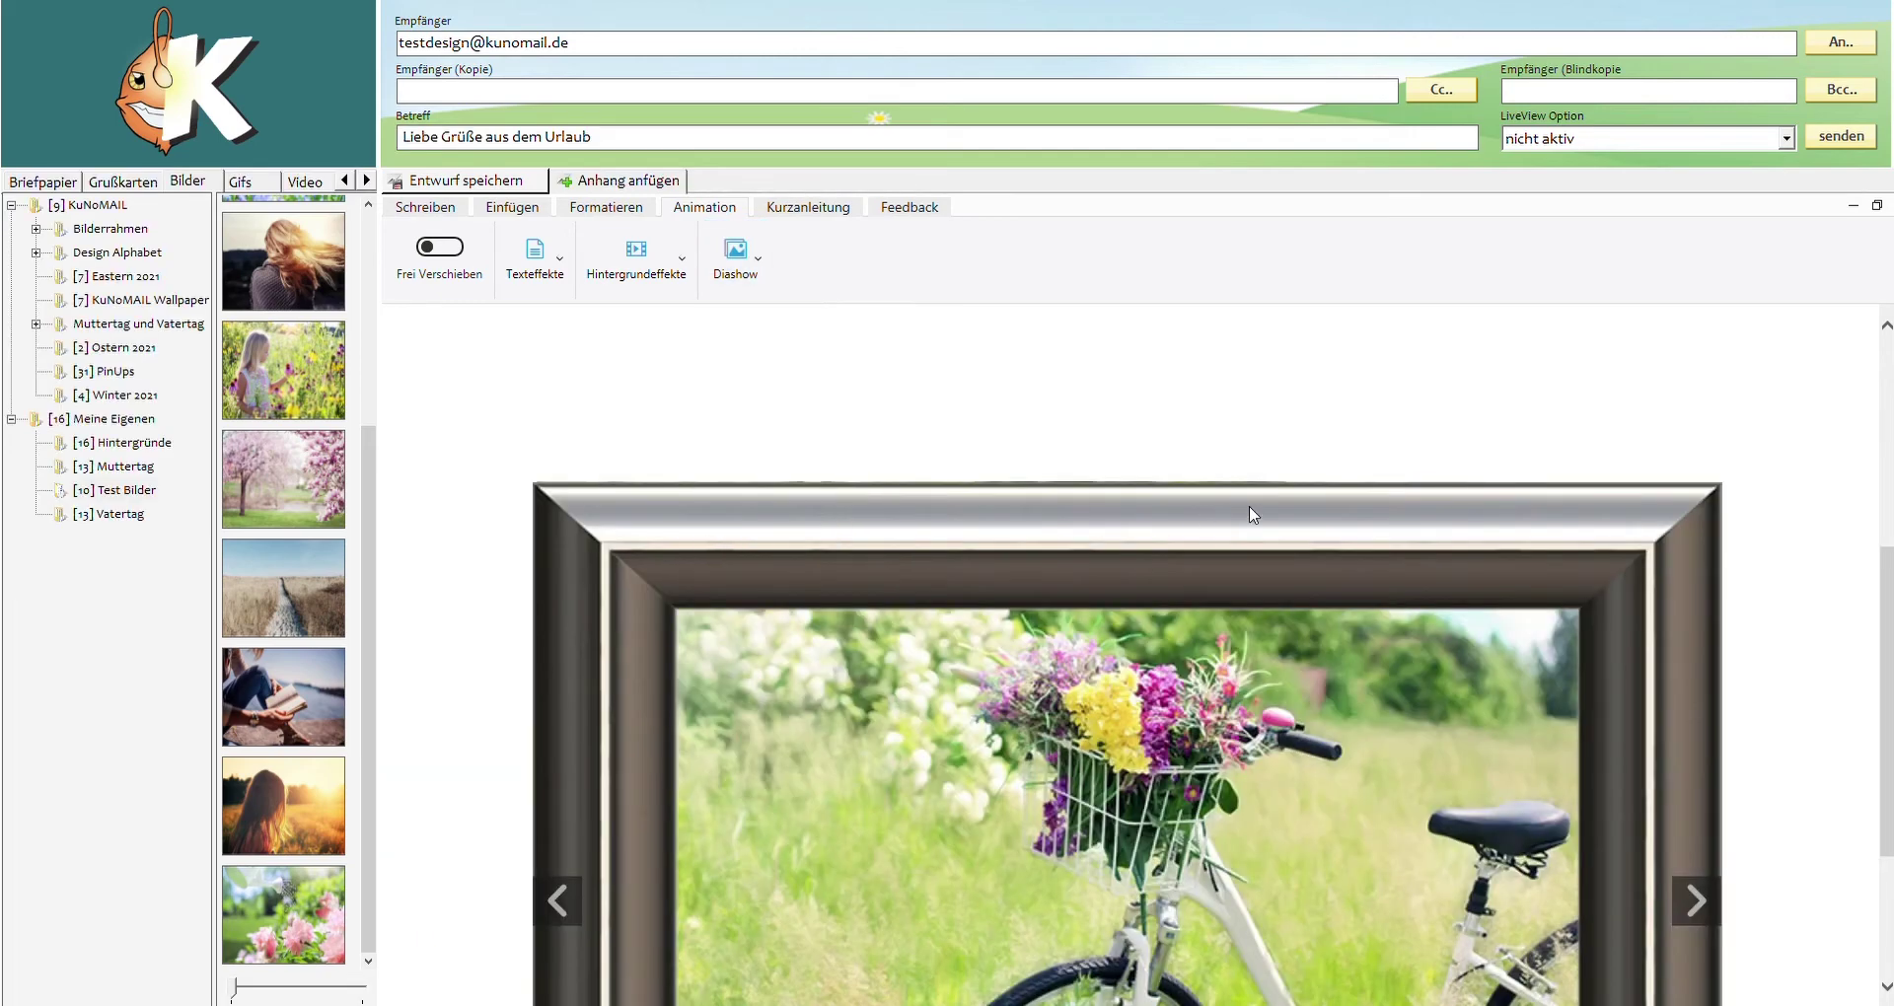
scroll(1253, 515, down, 3)
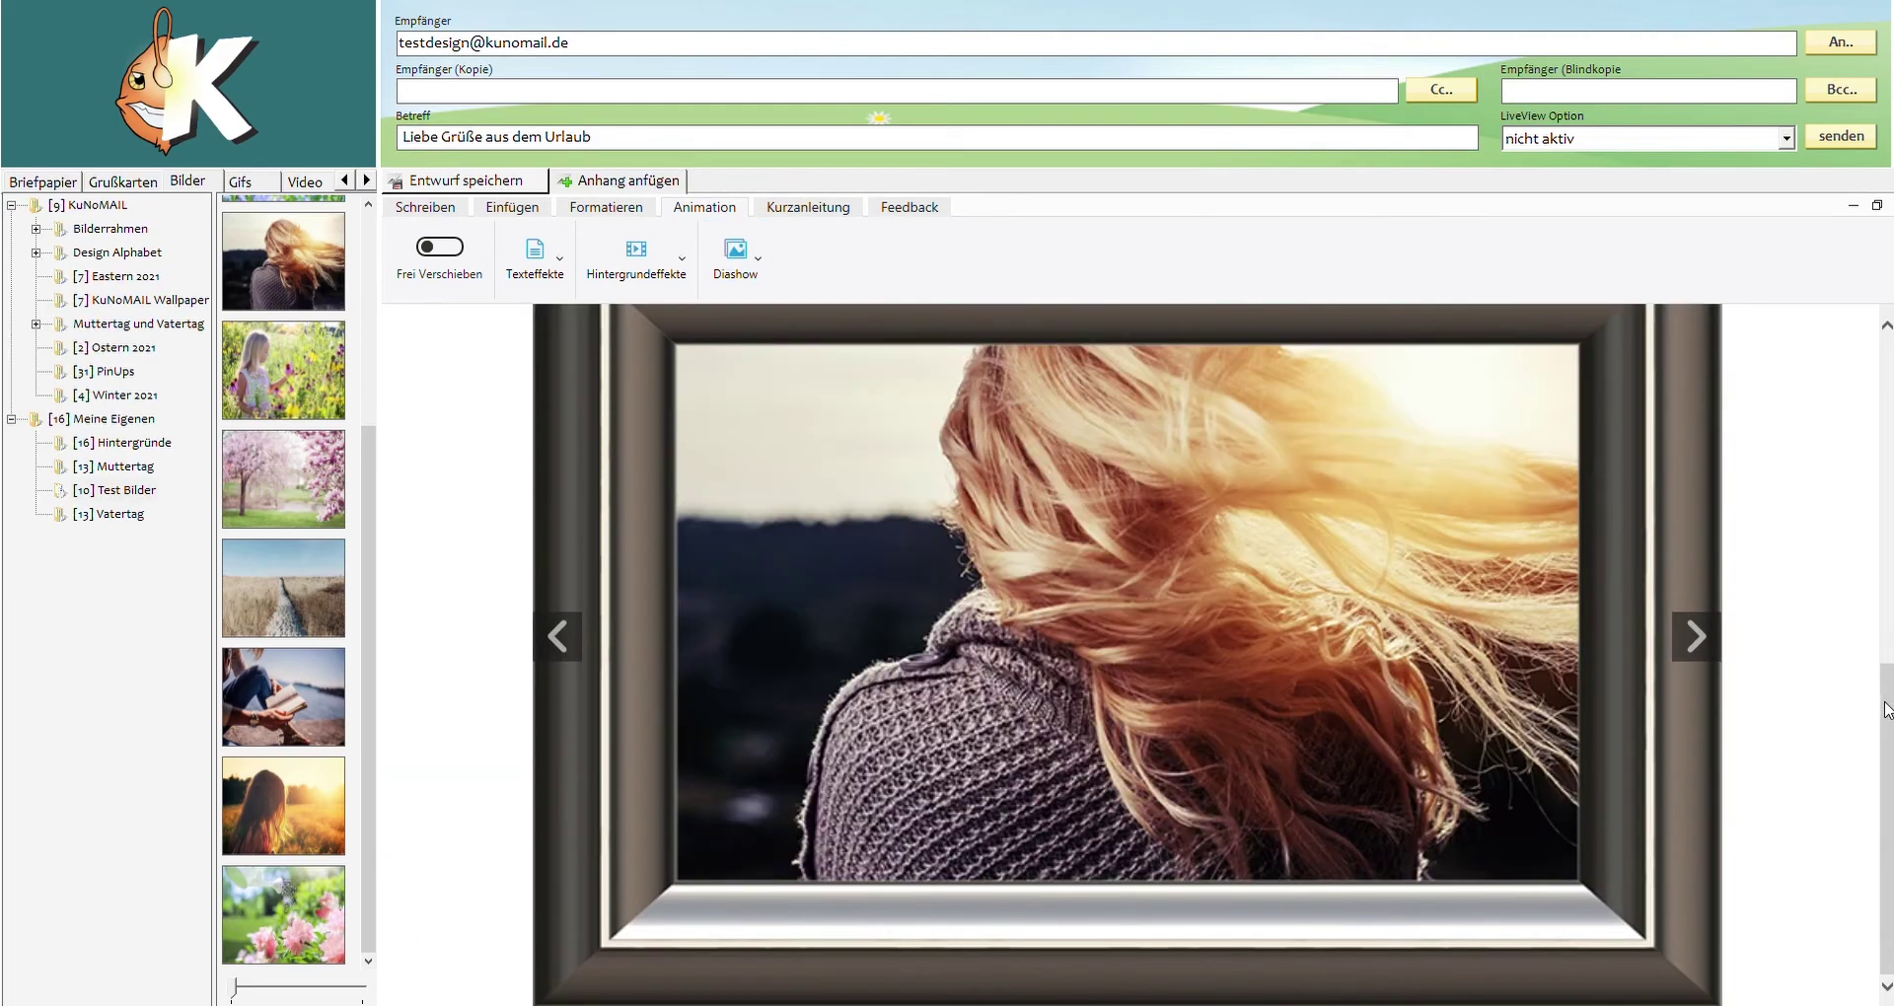
scroll(1888, 699, up, 1)
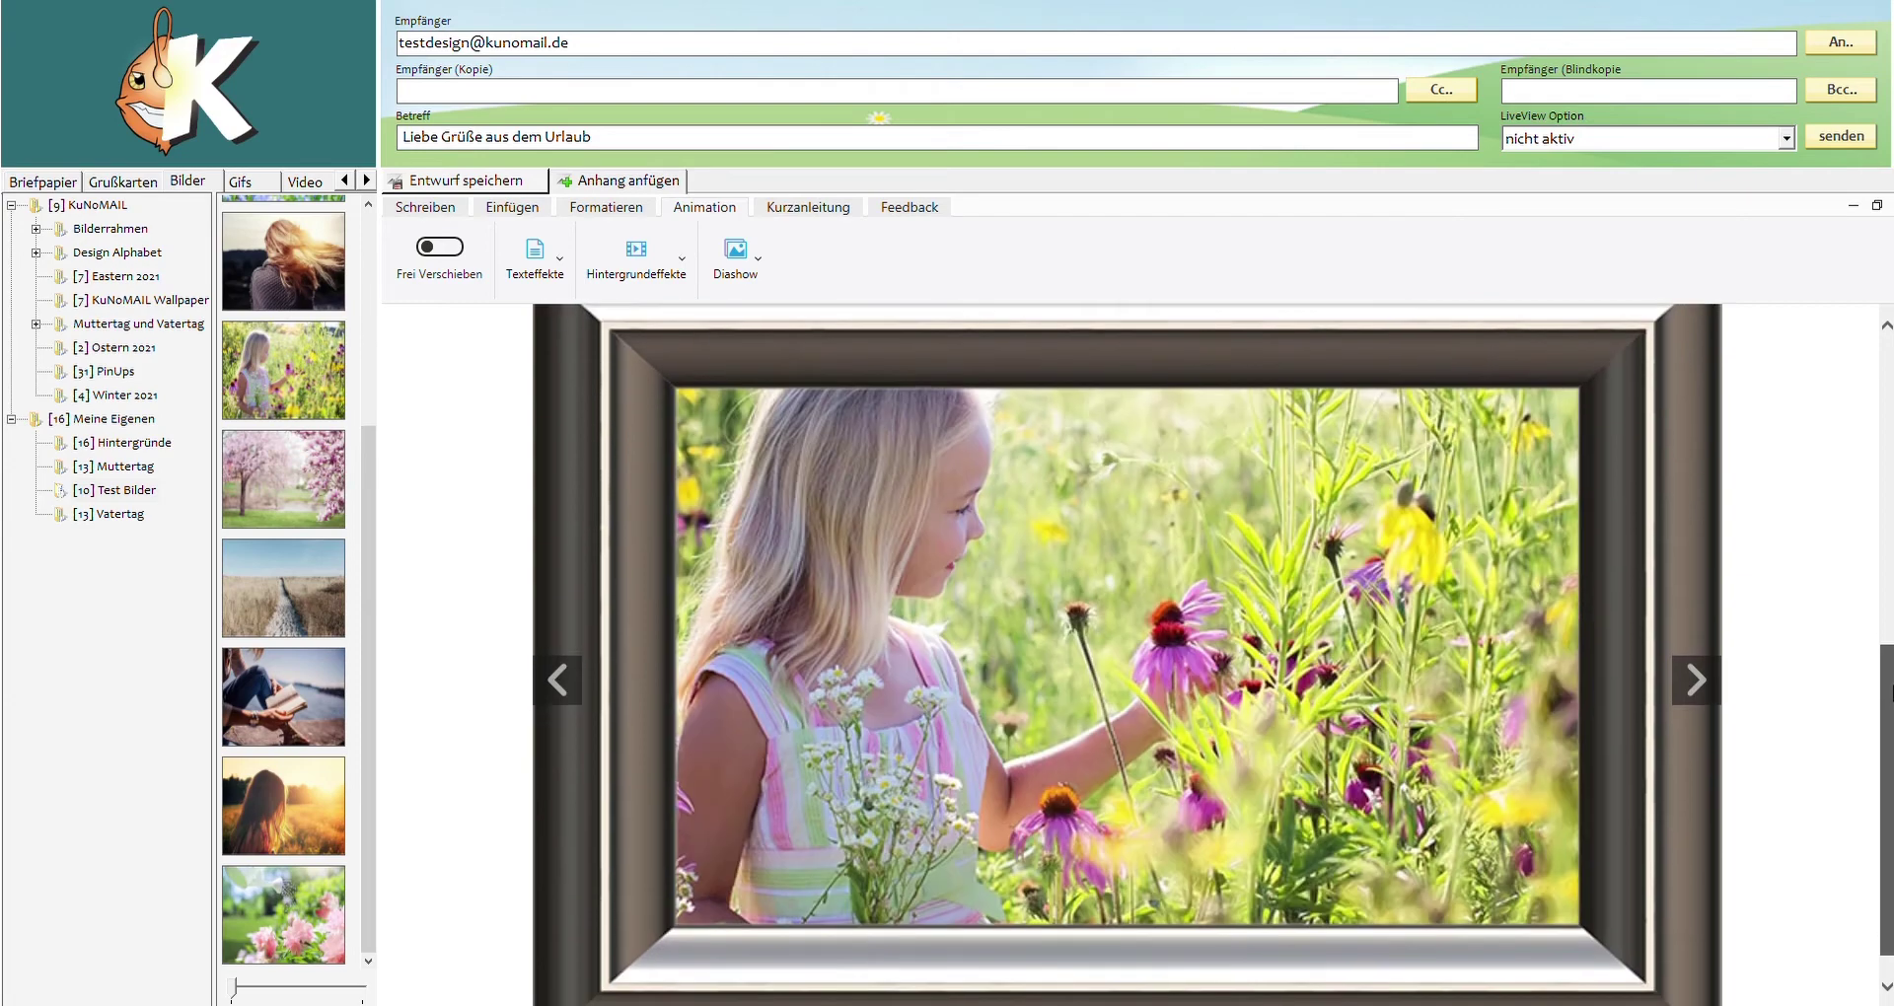
scroll(1888, 690, up, 1)
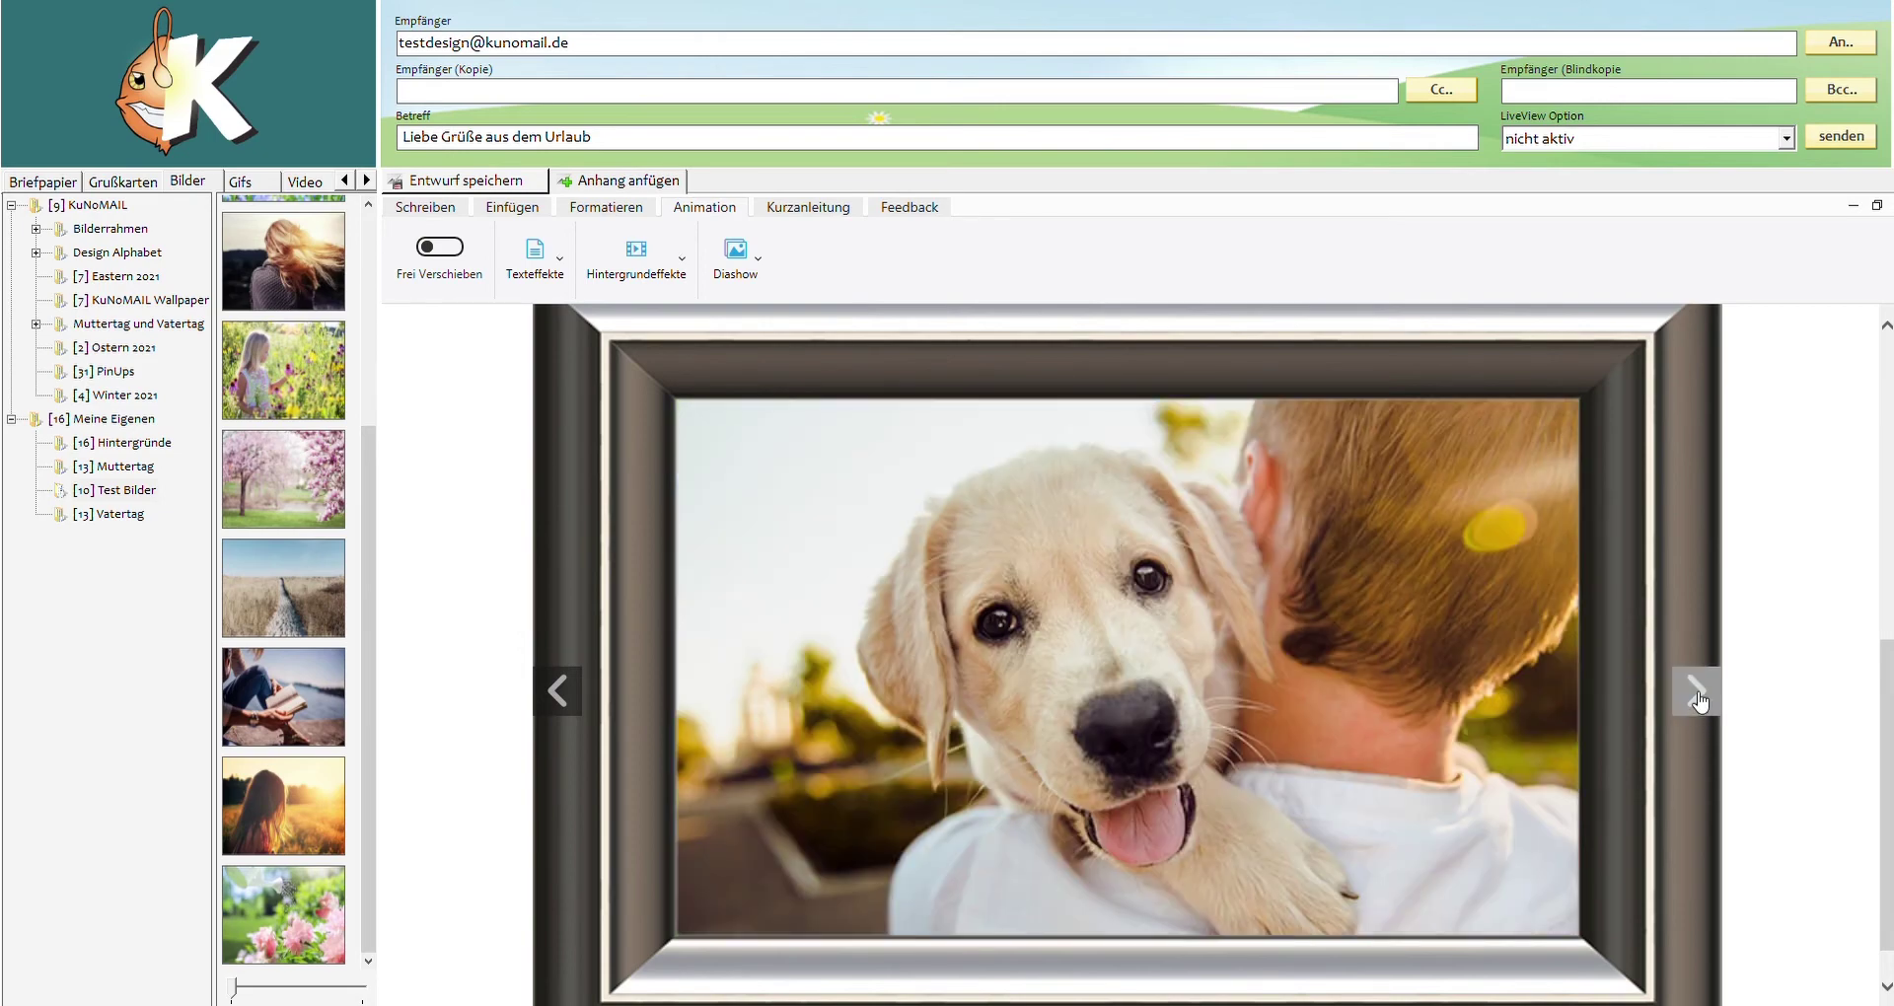
Step: Page forward through the pictures of the framed slideshow to check the two added ones
click(1697, 693)
click(1695, 691)
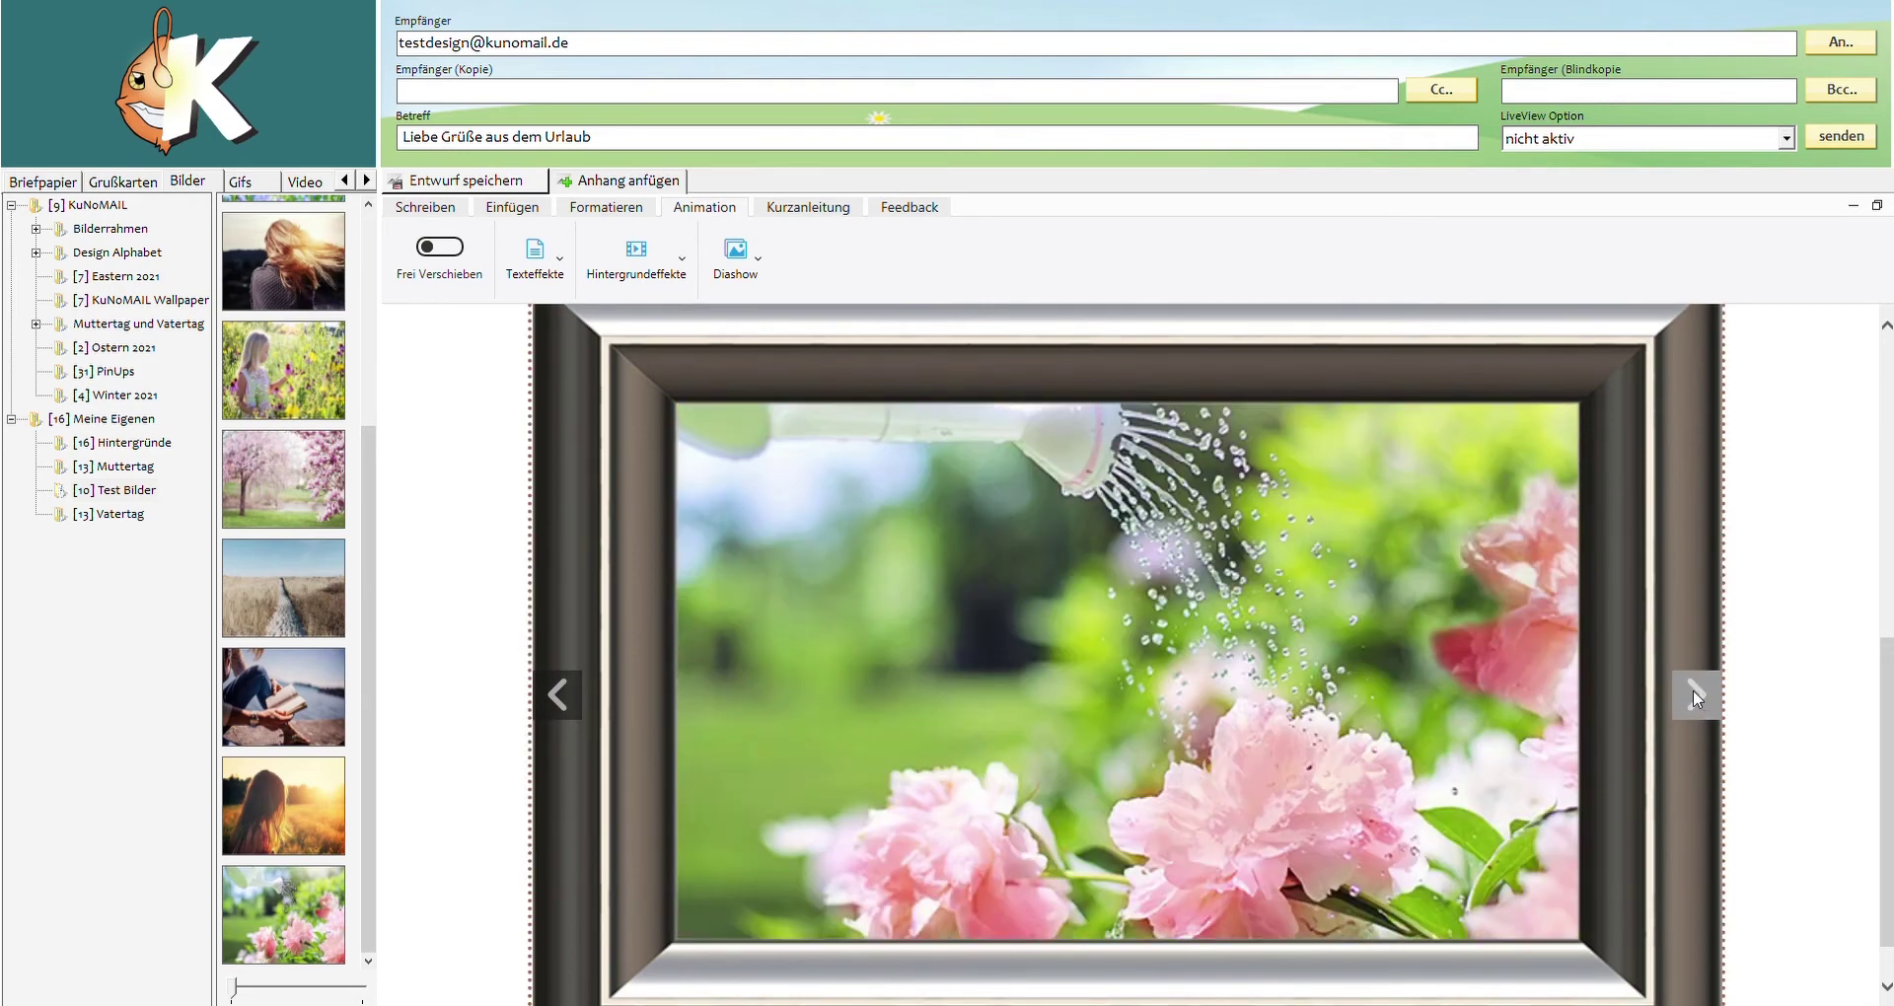
click(1695, 691)
Step: Remove the empty space between the greeting text object and the framed slideshow
drag(1886, 730, 1873, 479)
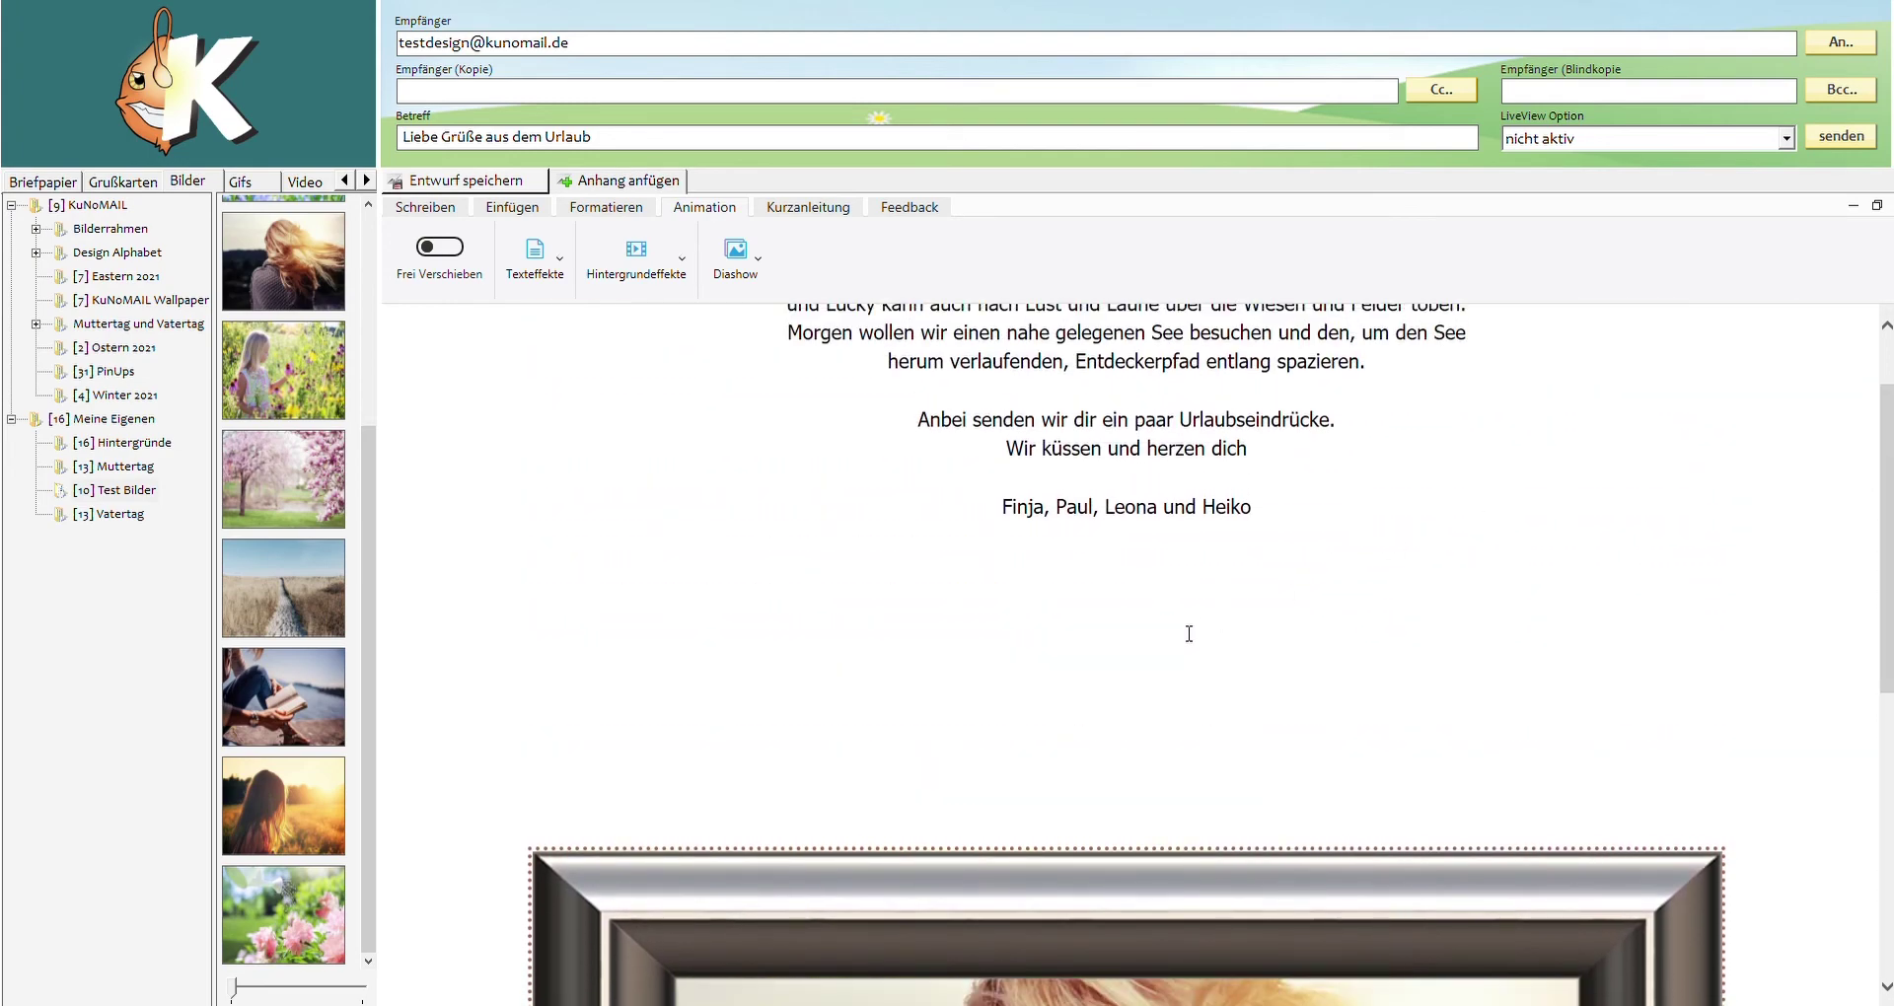
click(1084, 510)
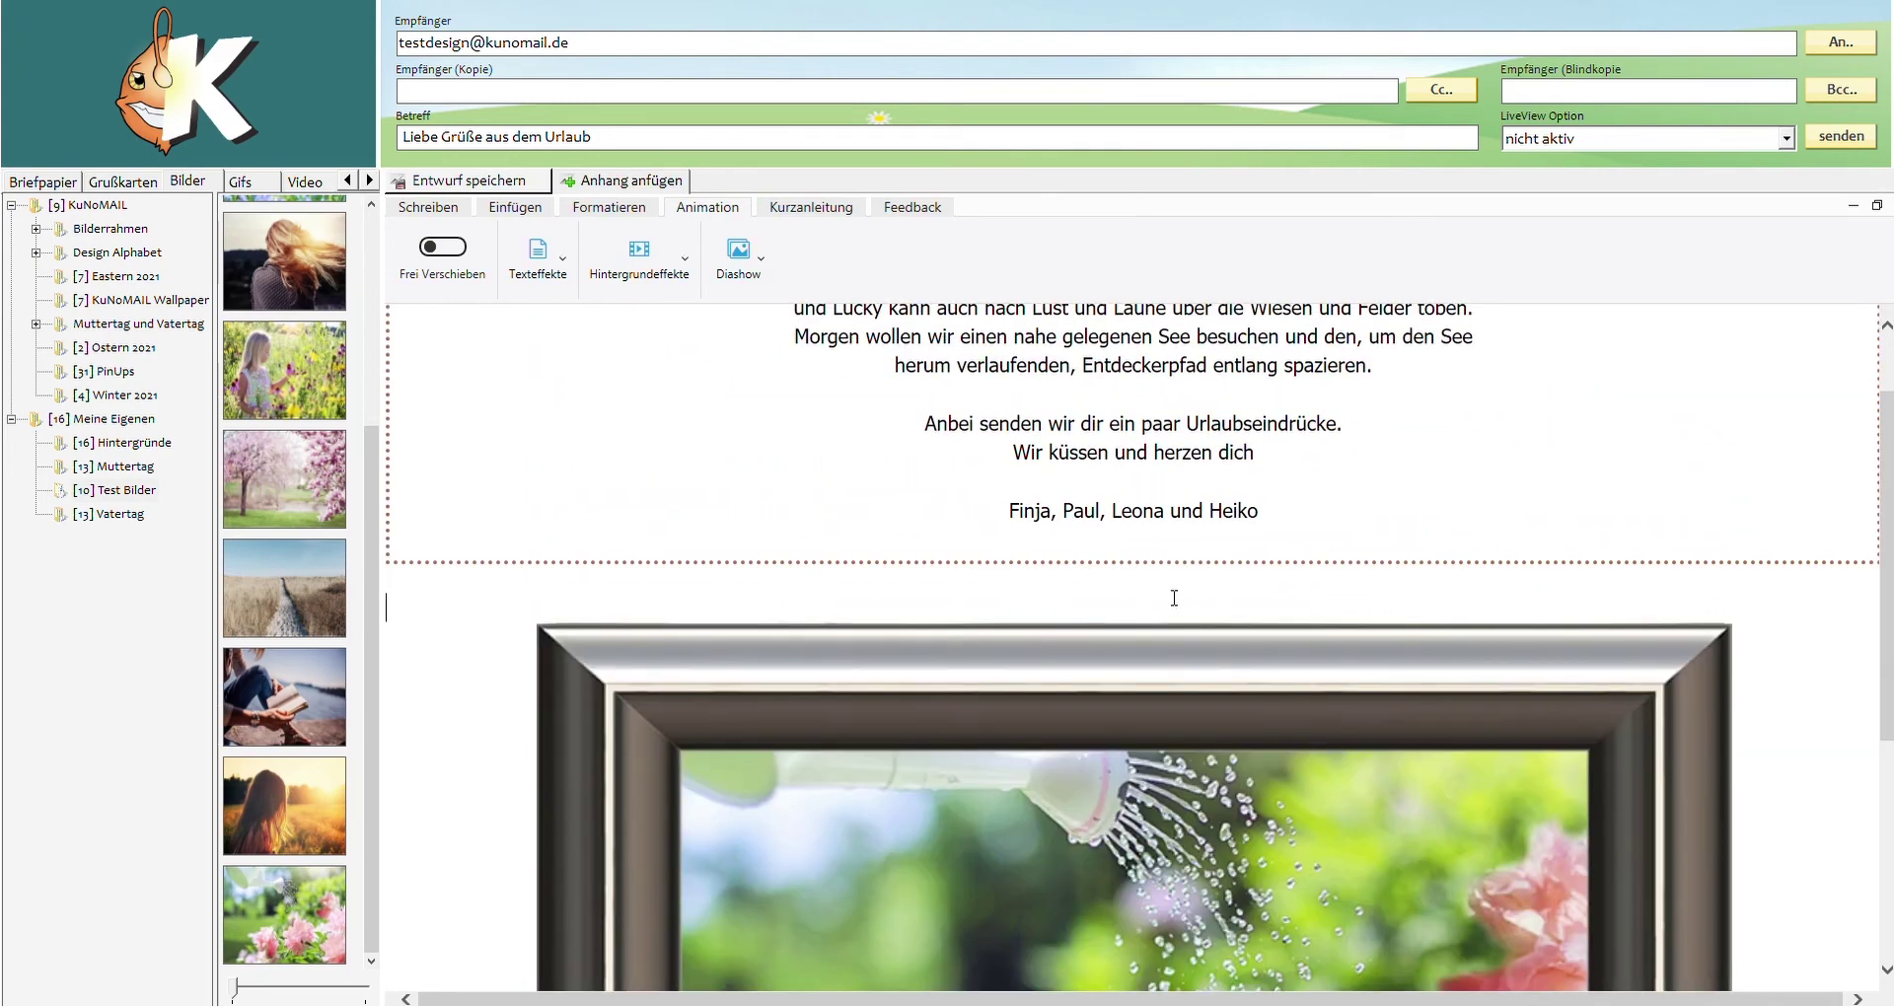
Step: Insert a green heart emoji on a new line below "Wir küssen und herzen dich"
click(1265, 464)
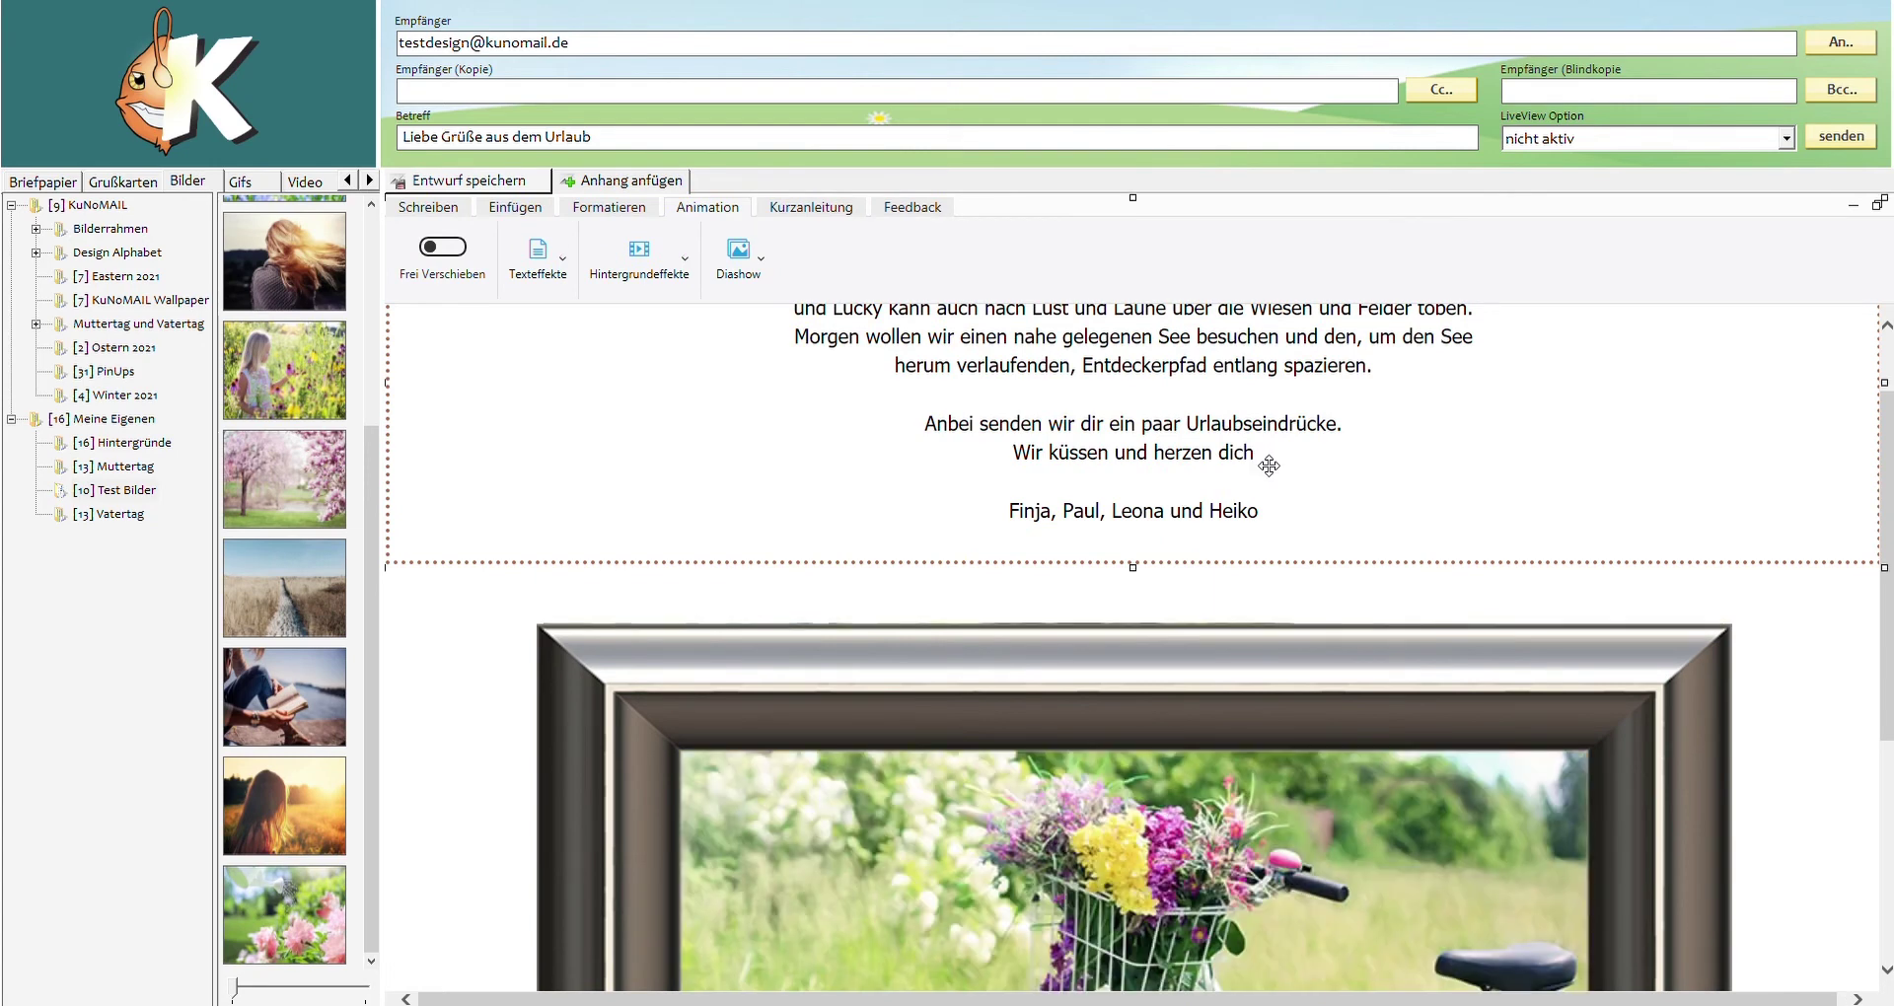
click(1263, 461)
key(Return)
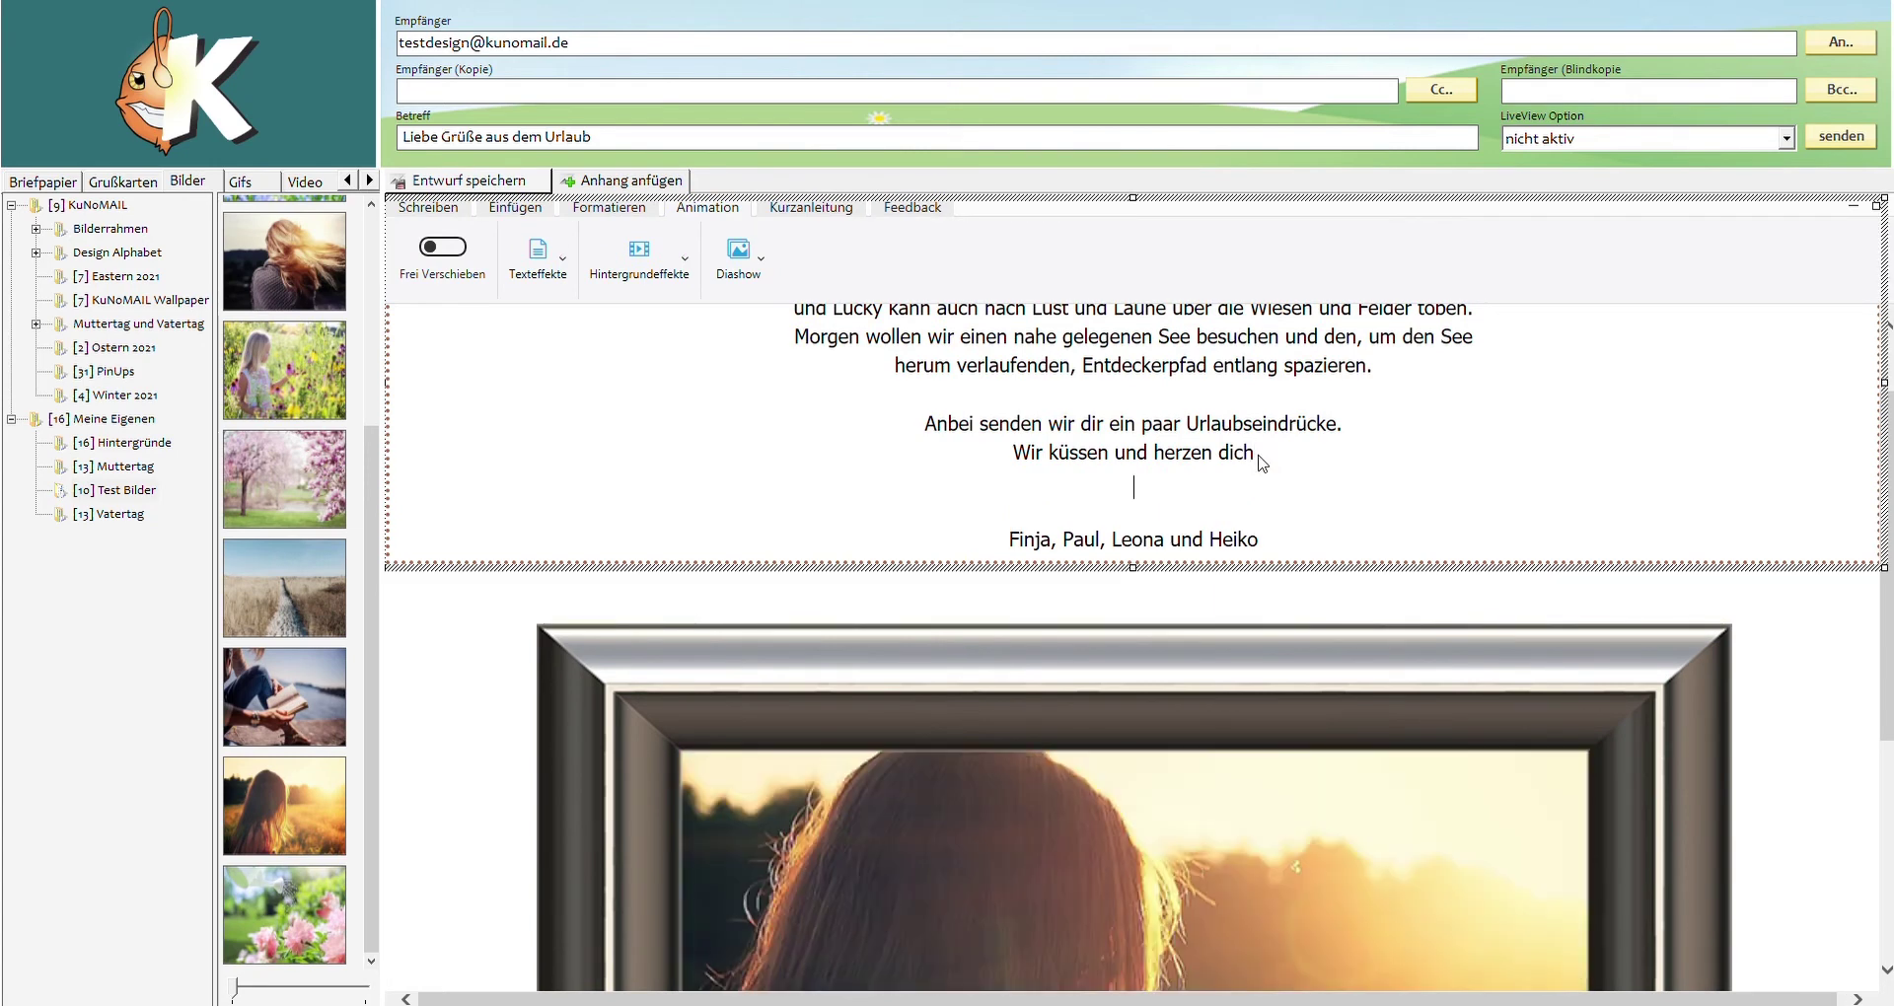
click(515, 209)
click(449, 214)
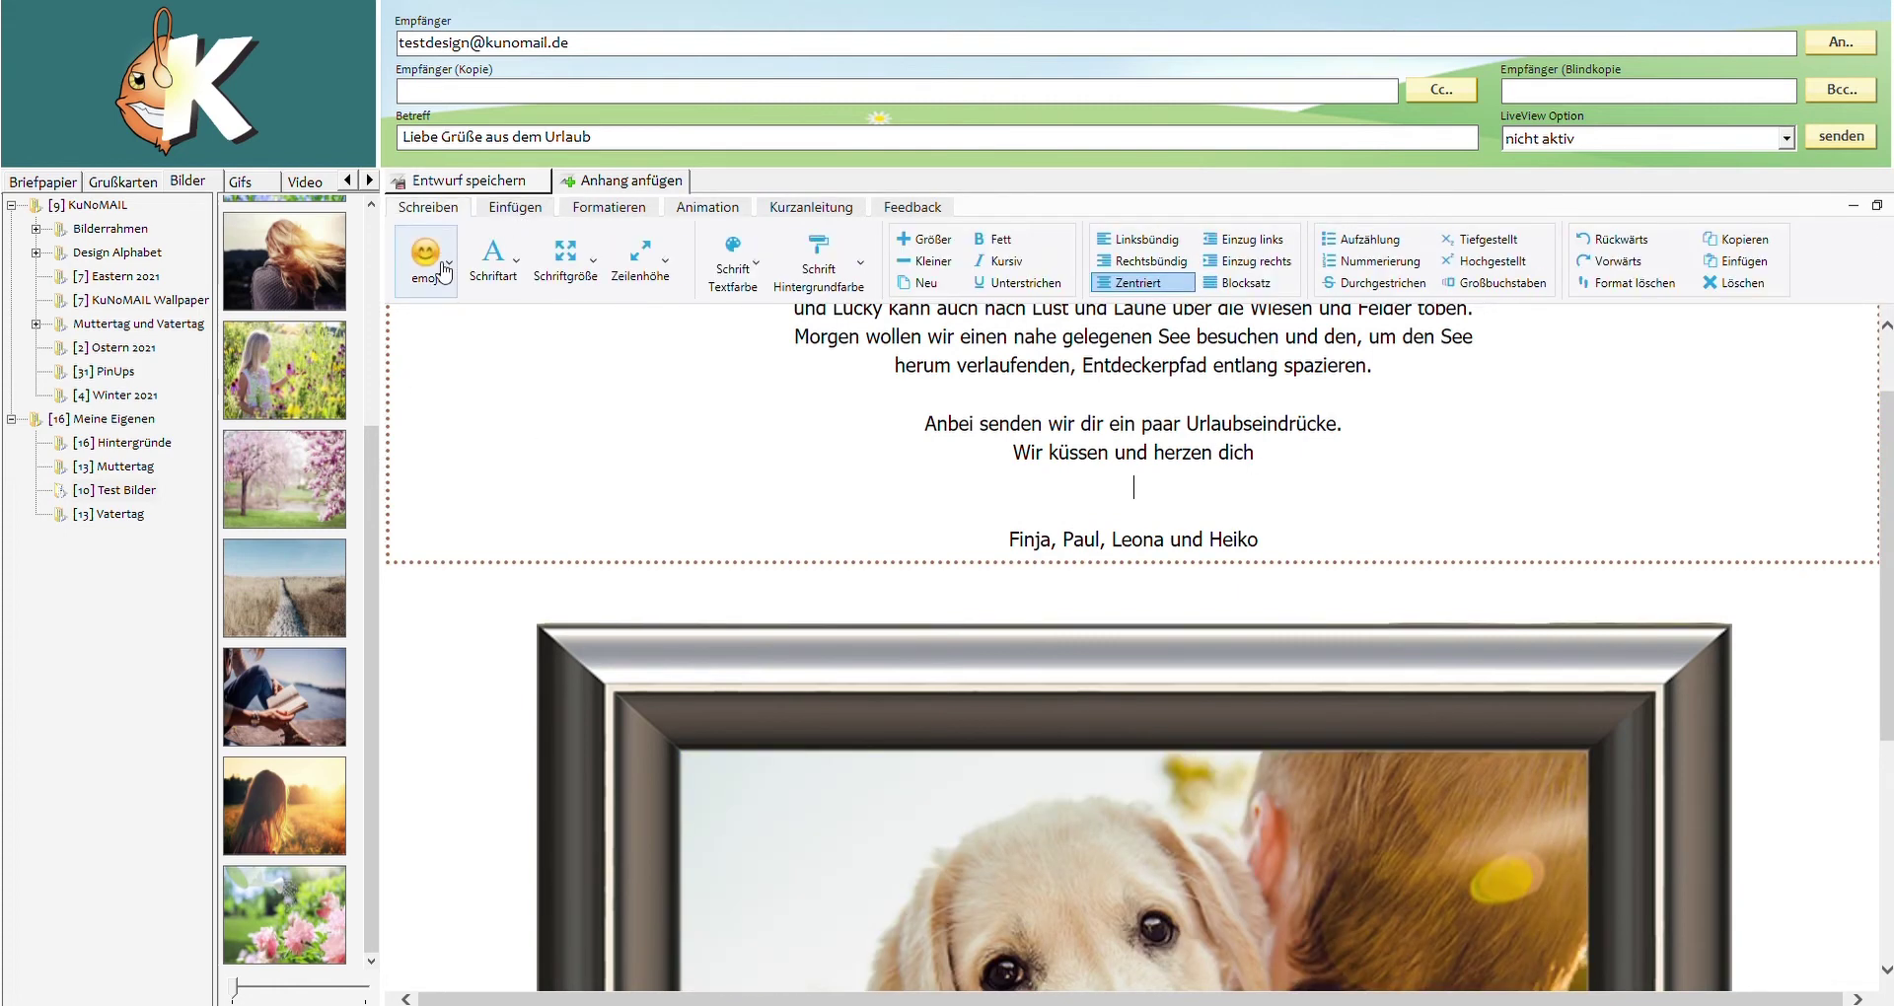
click(426, 259)
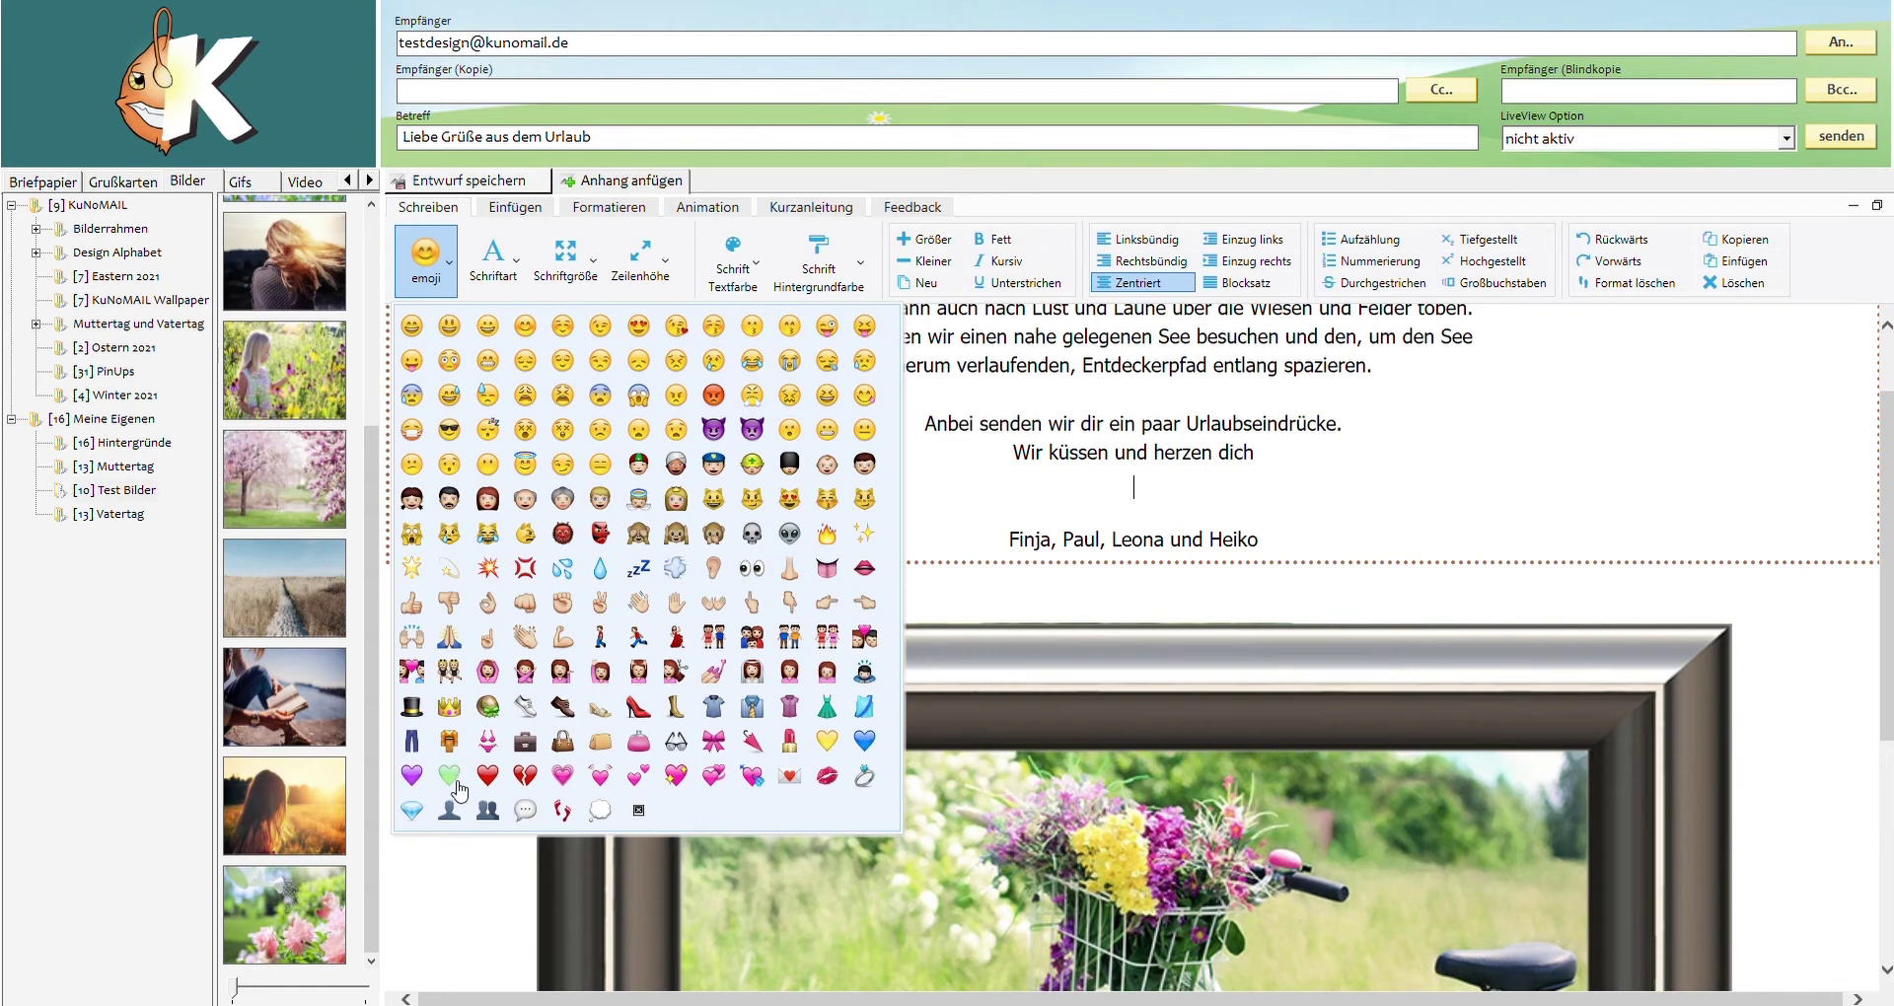
click(449, 776)
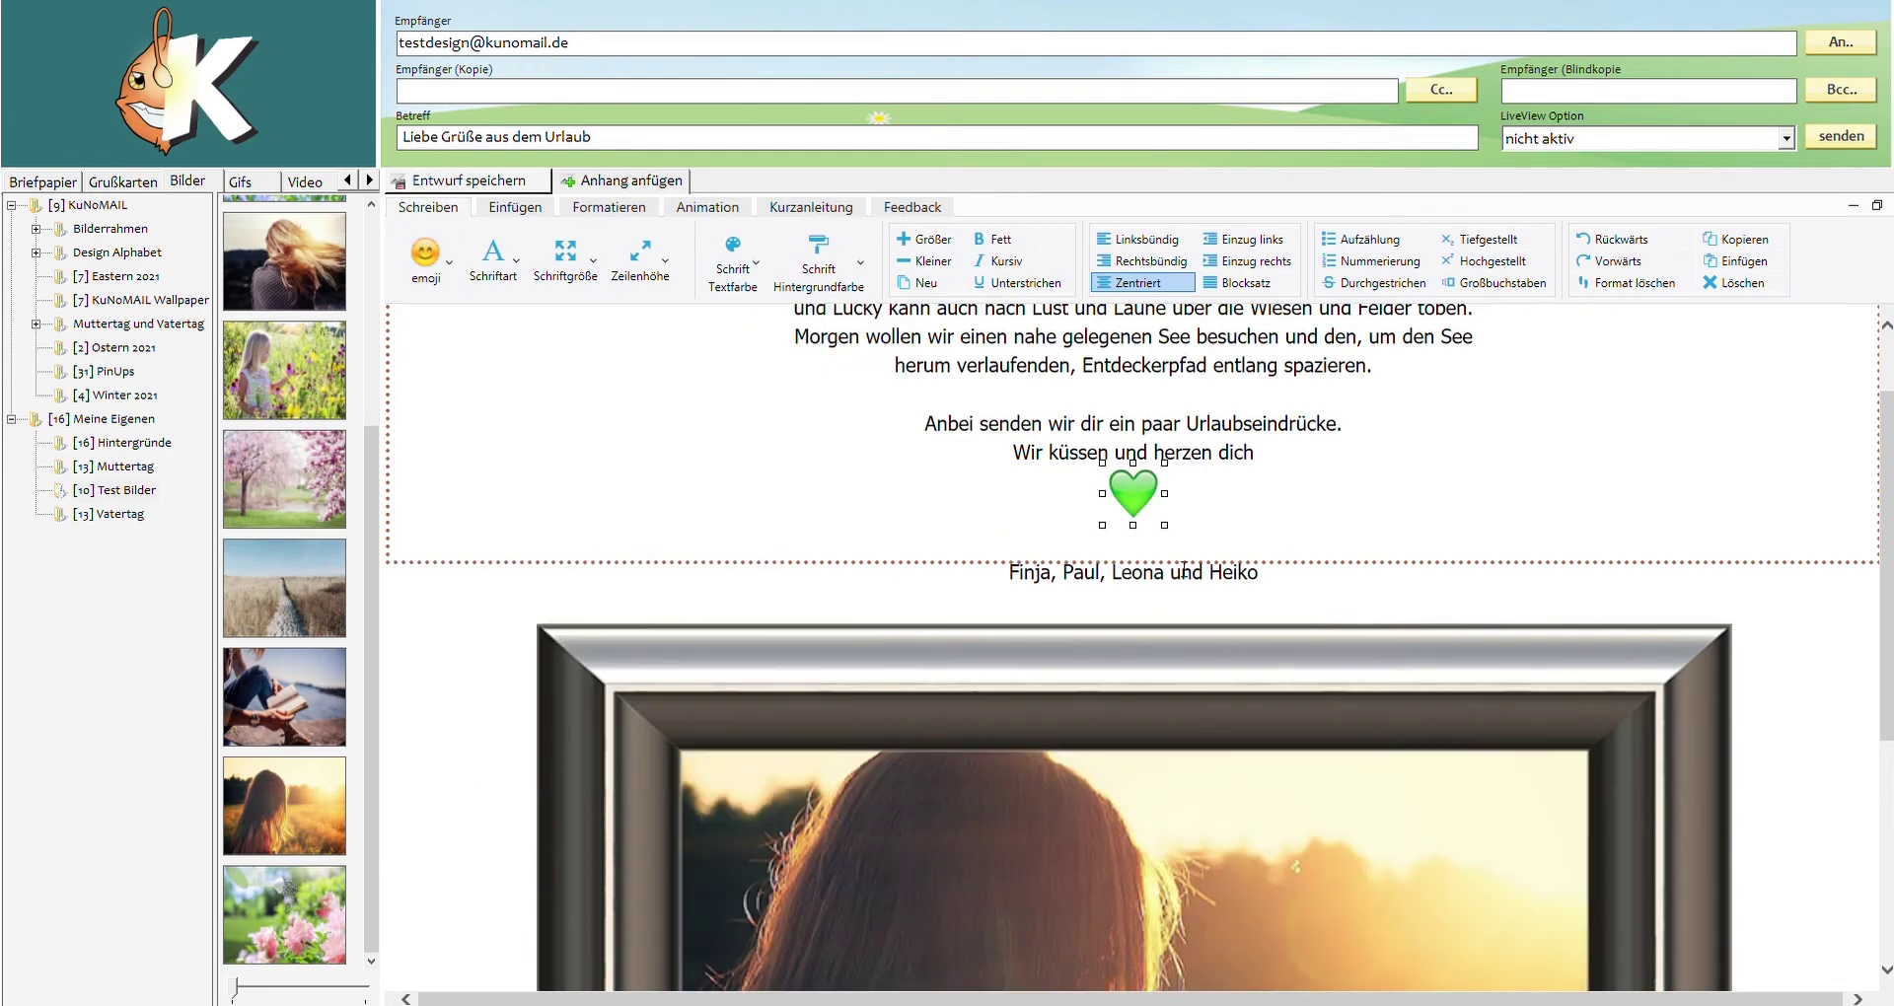
Step: Extend the greeting text object downward so that it encloses the signature line below the heart
click(1323, 564)
click(1214, 565)
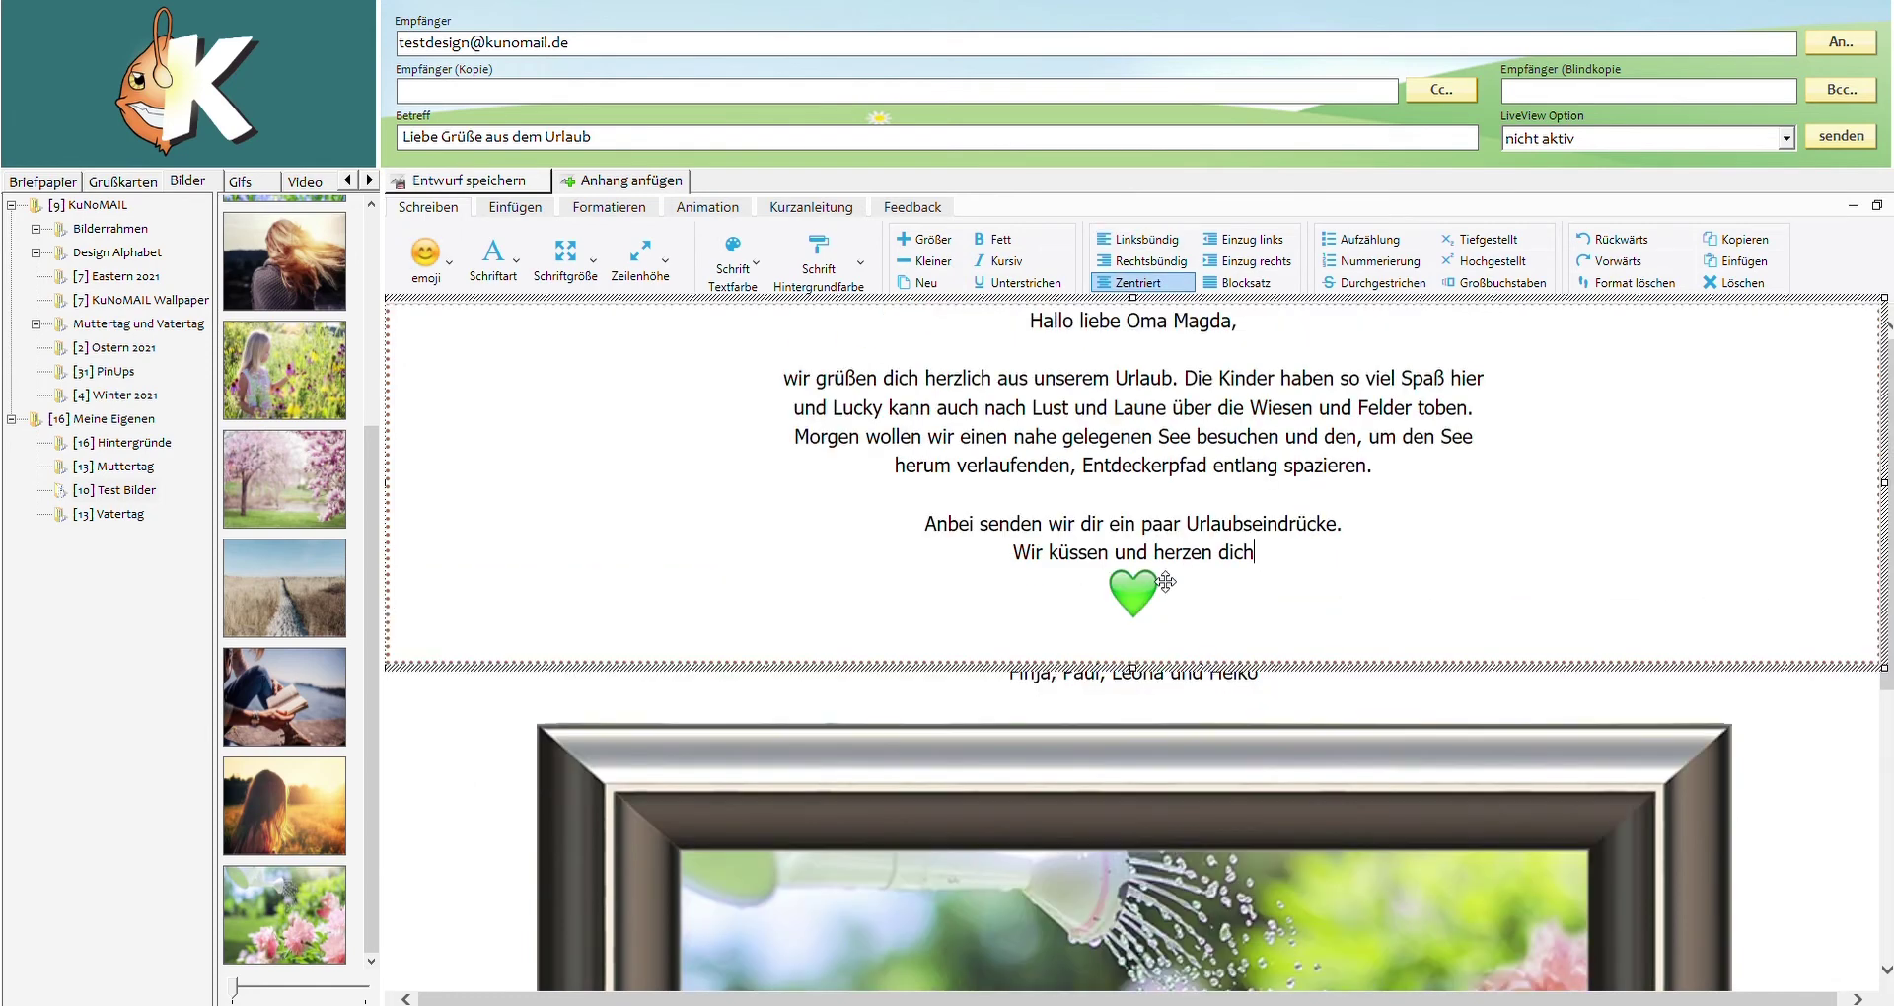
drag(1135, 669, 1135, 722)
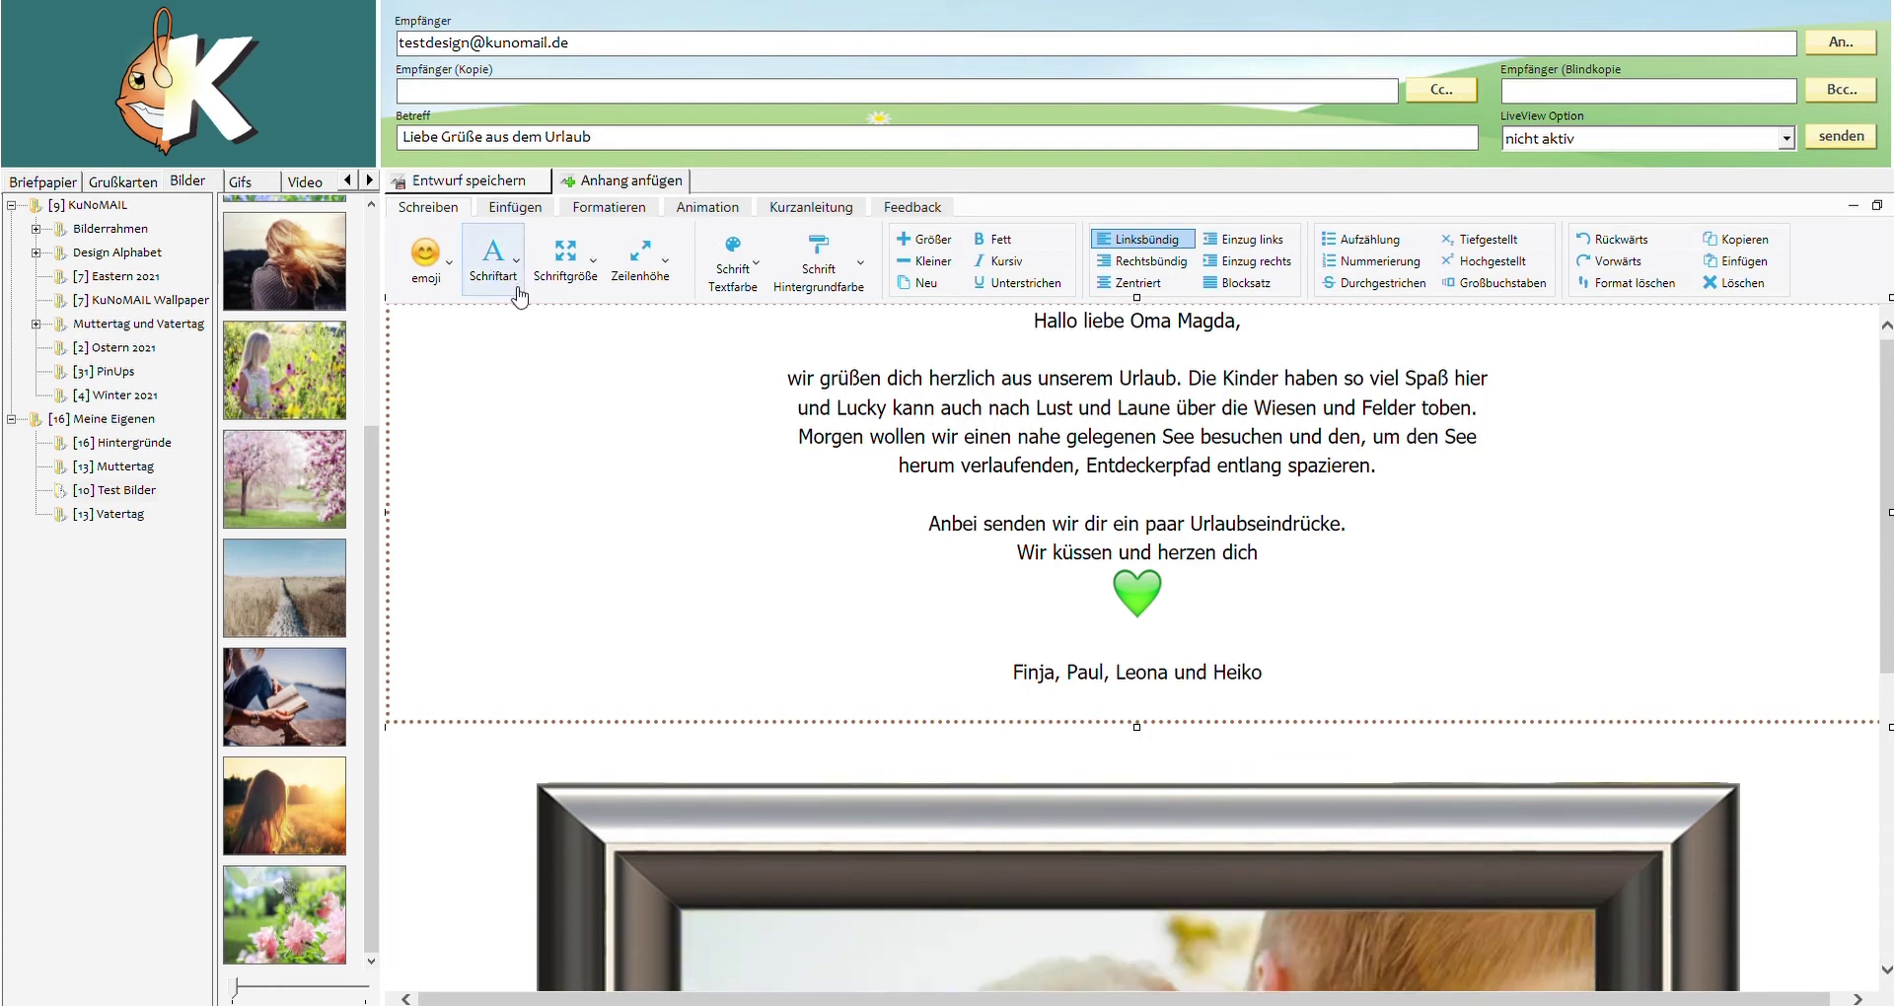
Step: Give the message a linear background gradient with light yellow as the first colour and light green as the second
click(533, 212)
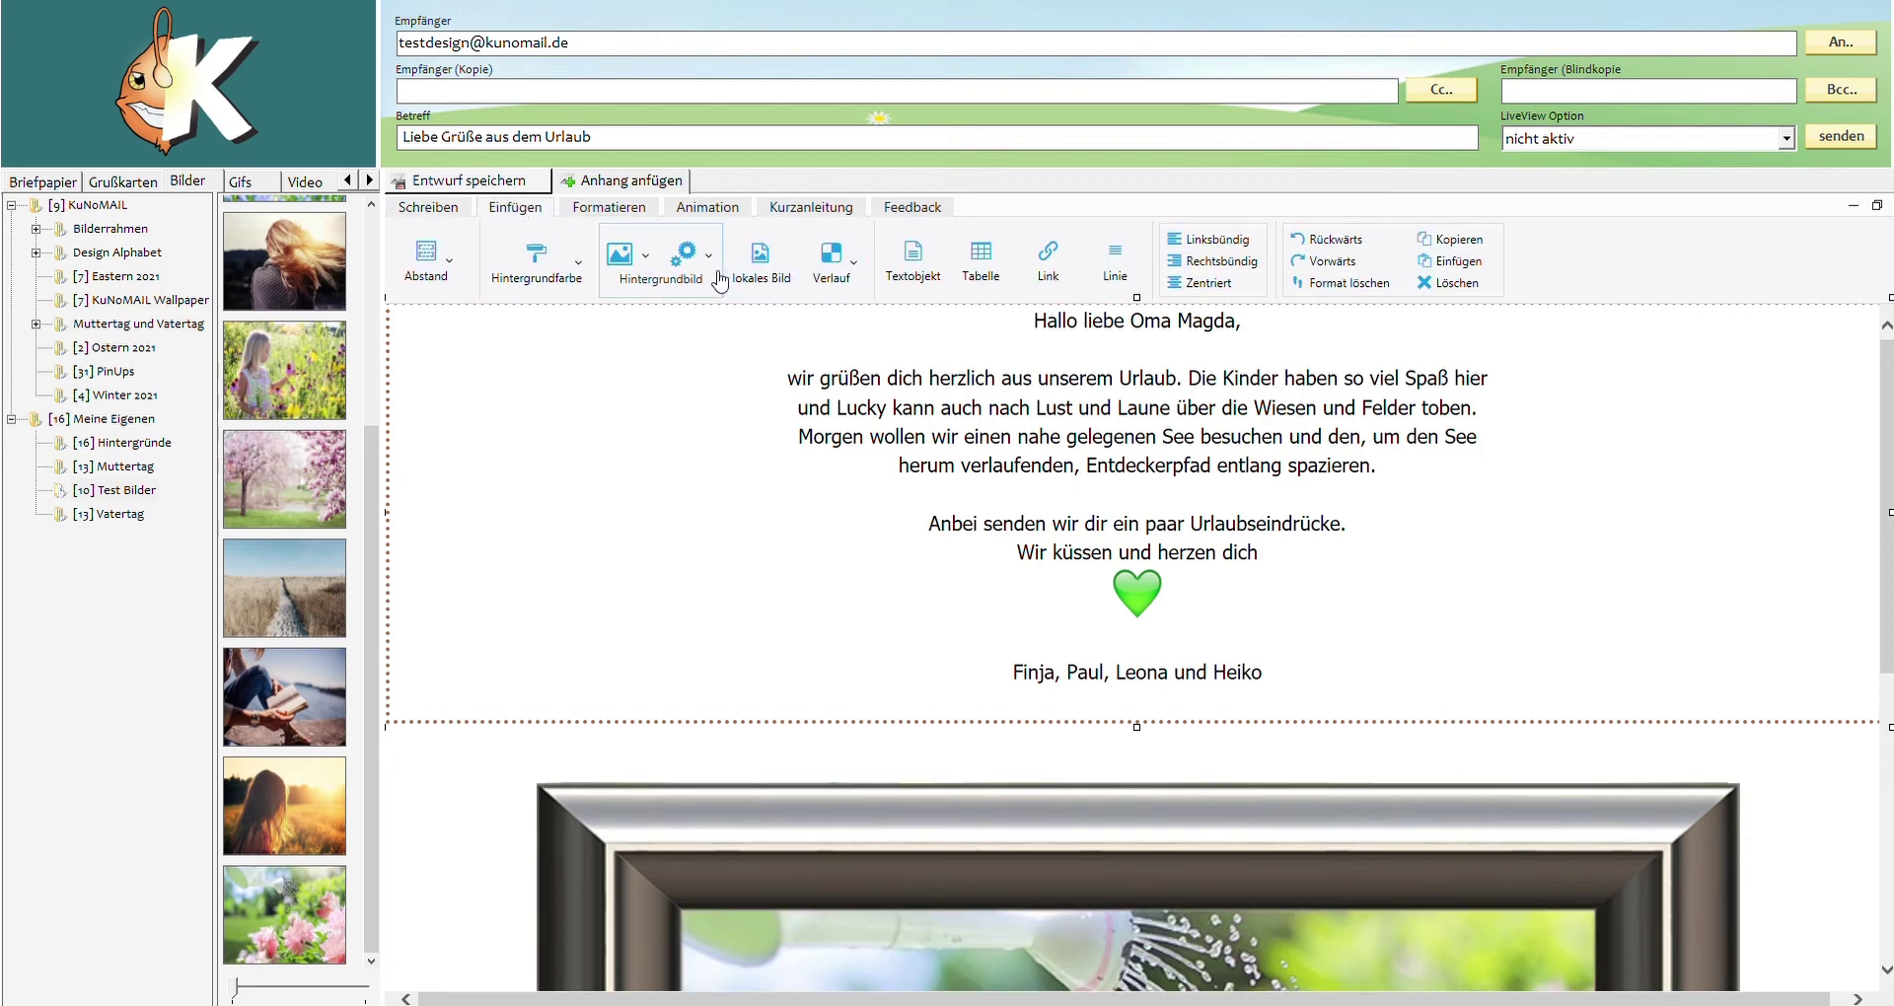
click(858, 278)
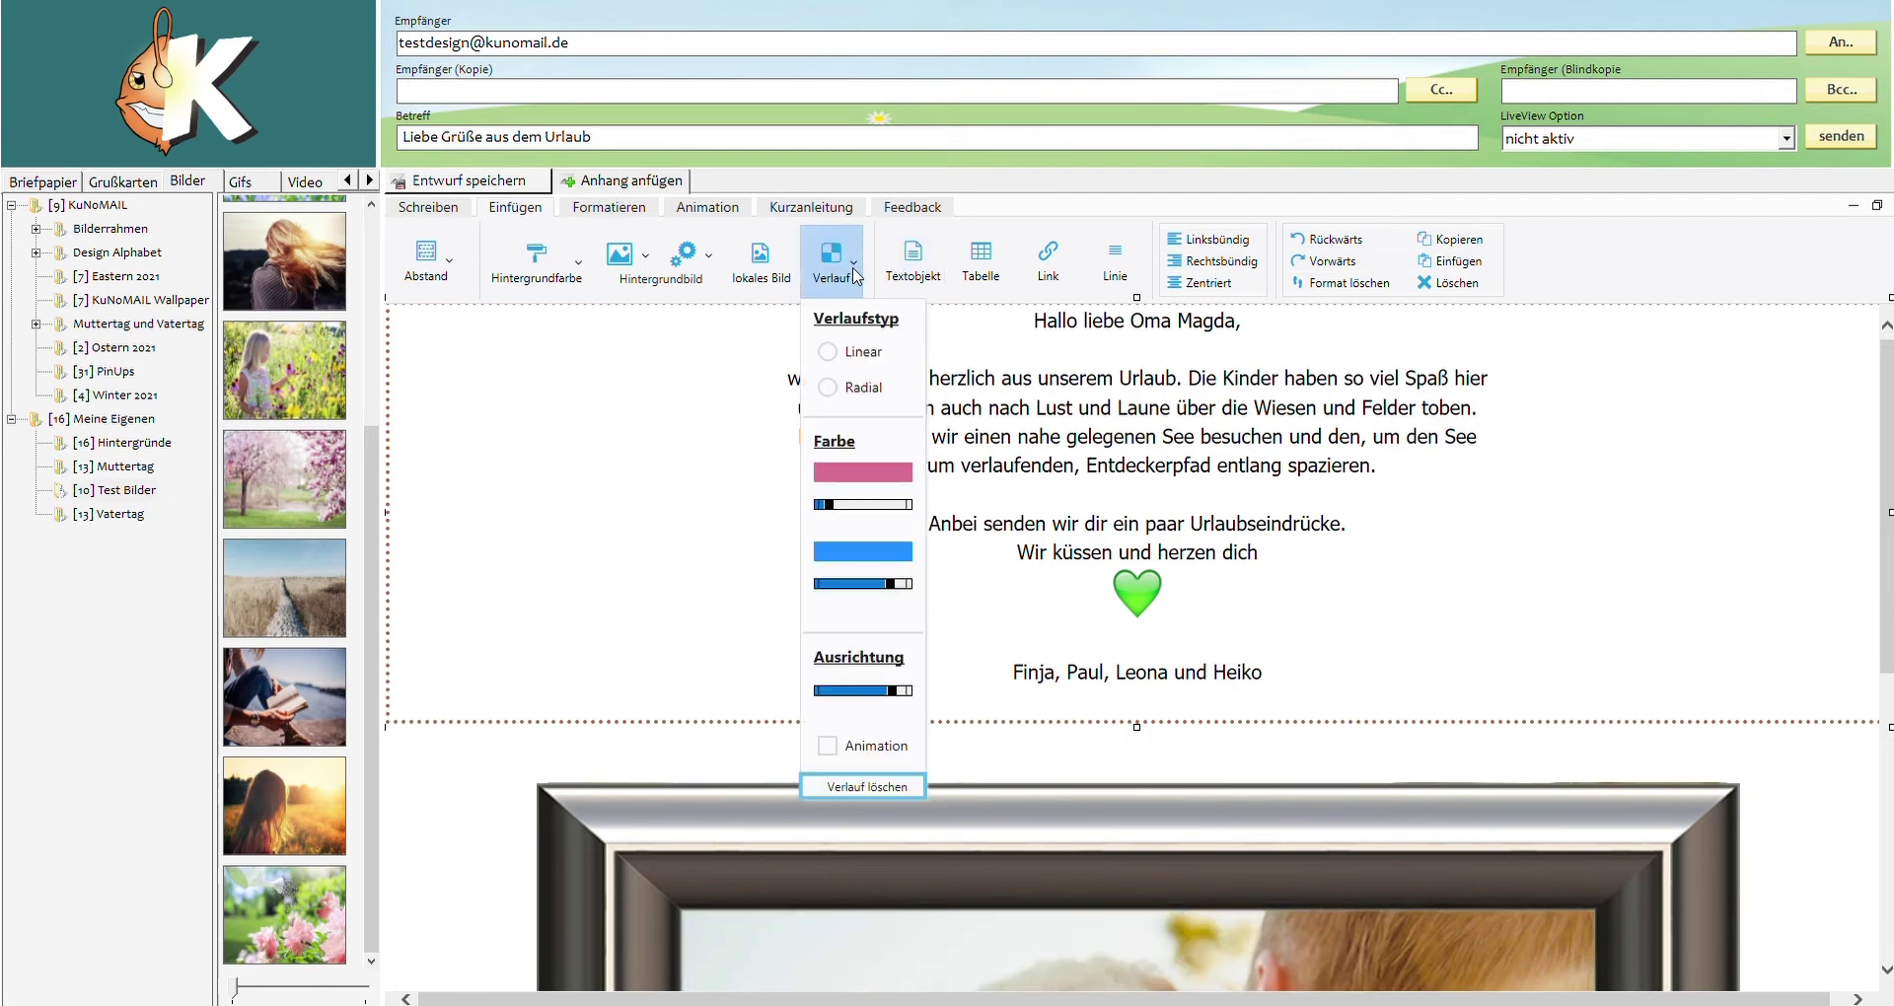
click(834, 357)
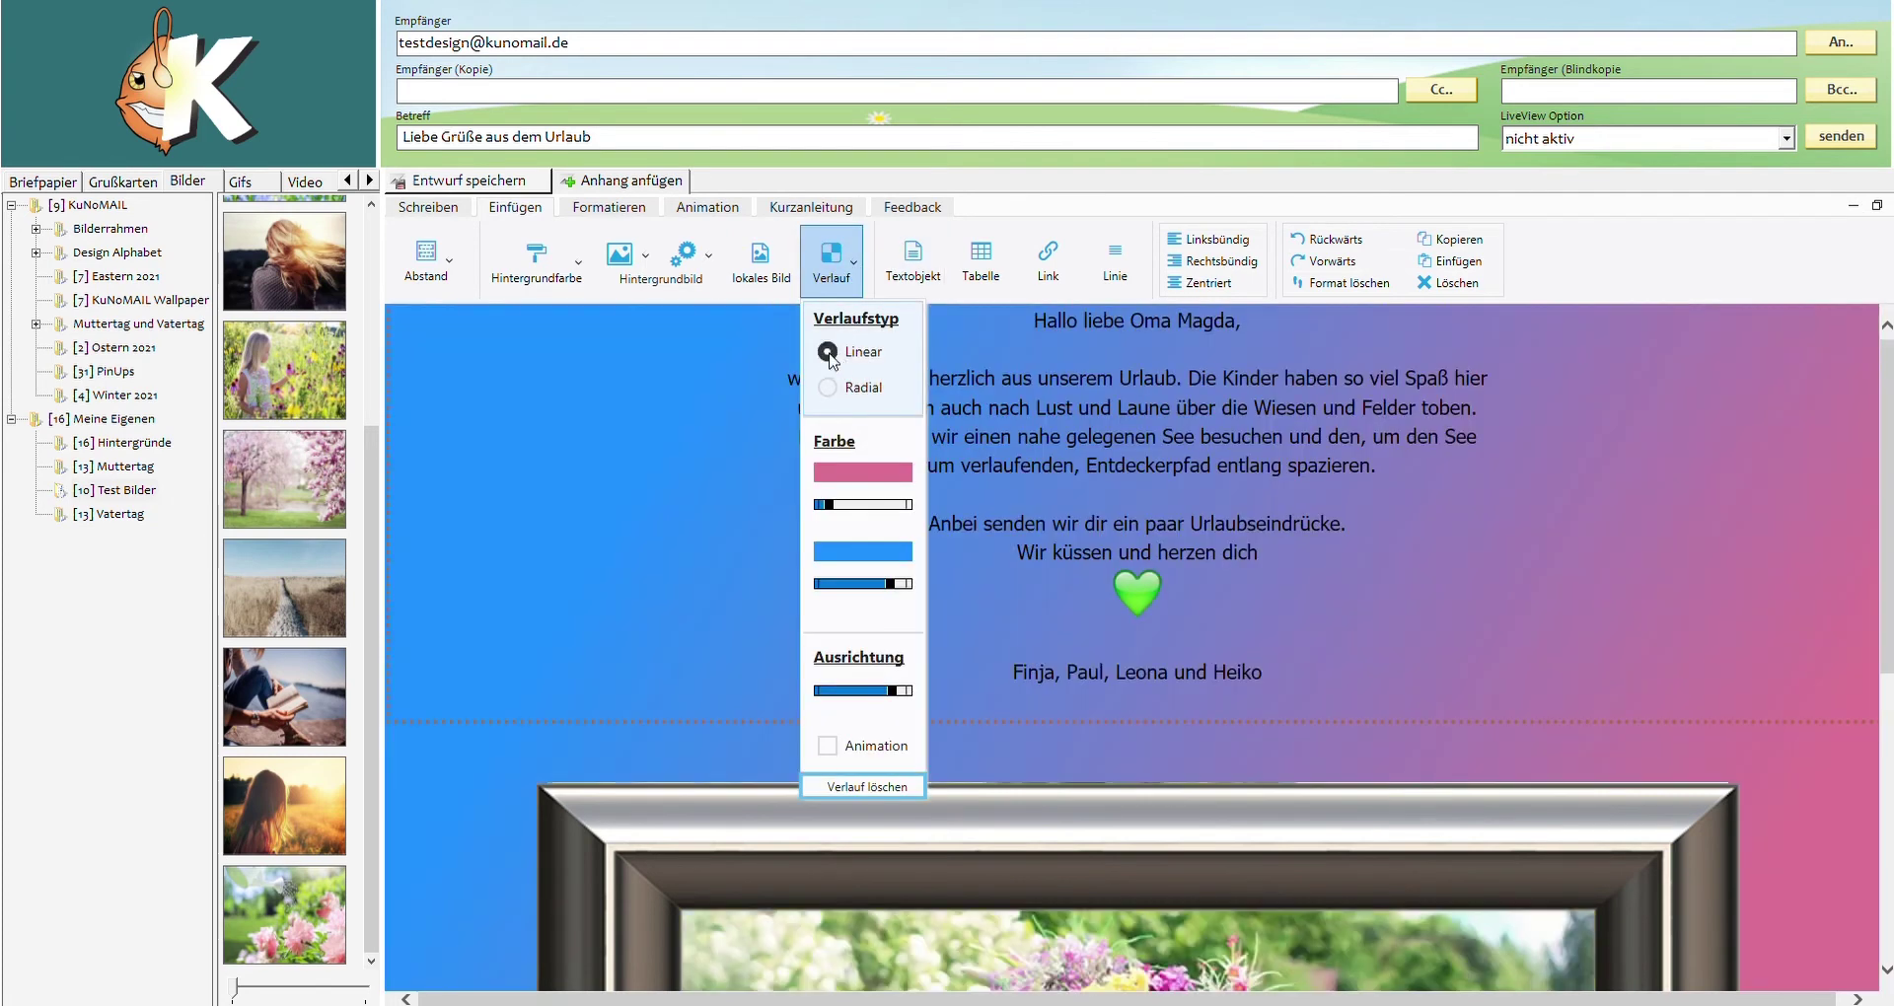
click(834, 261)
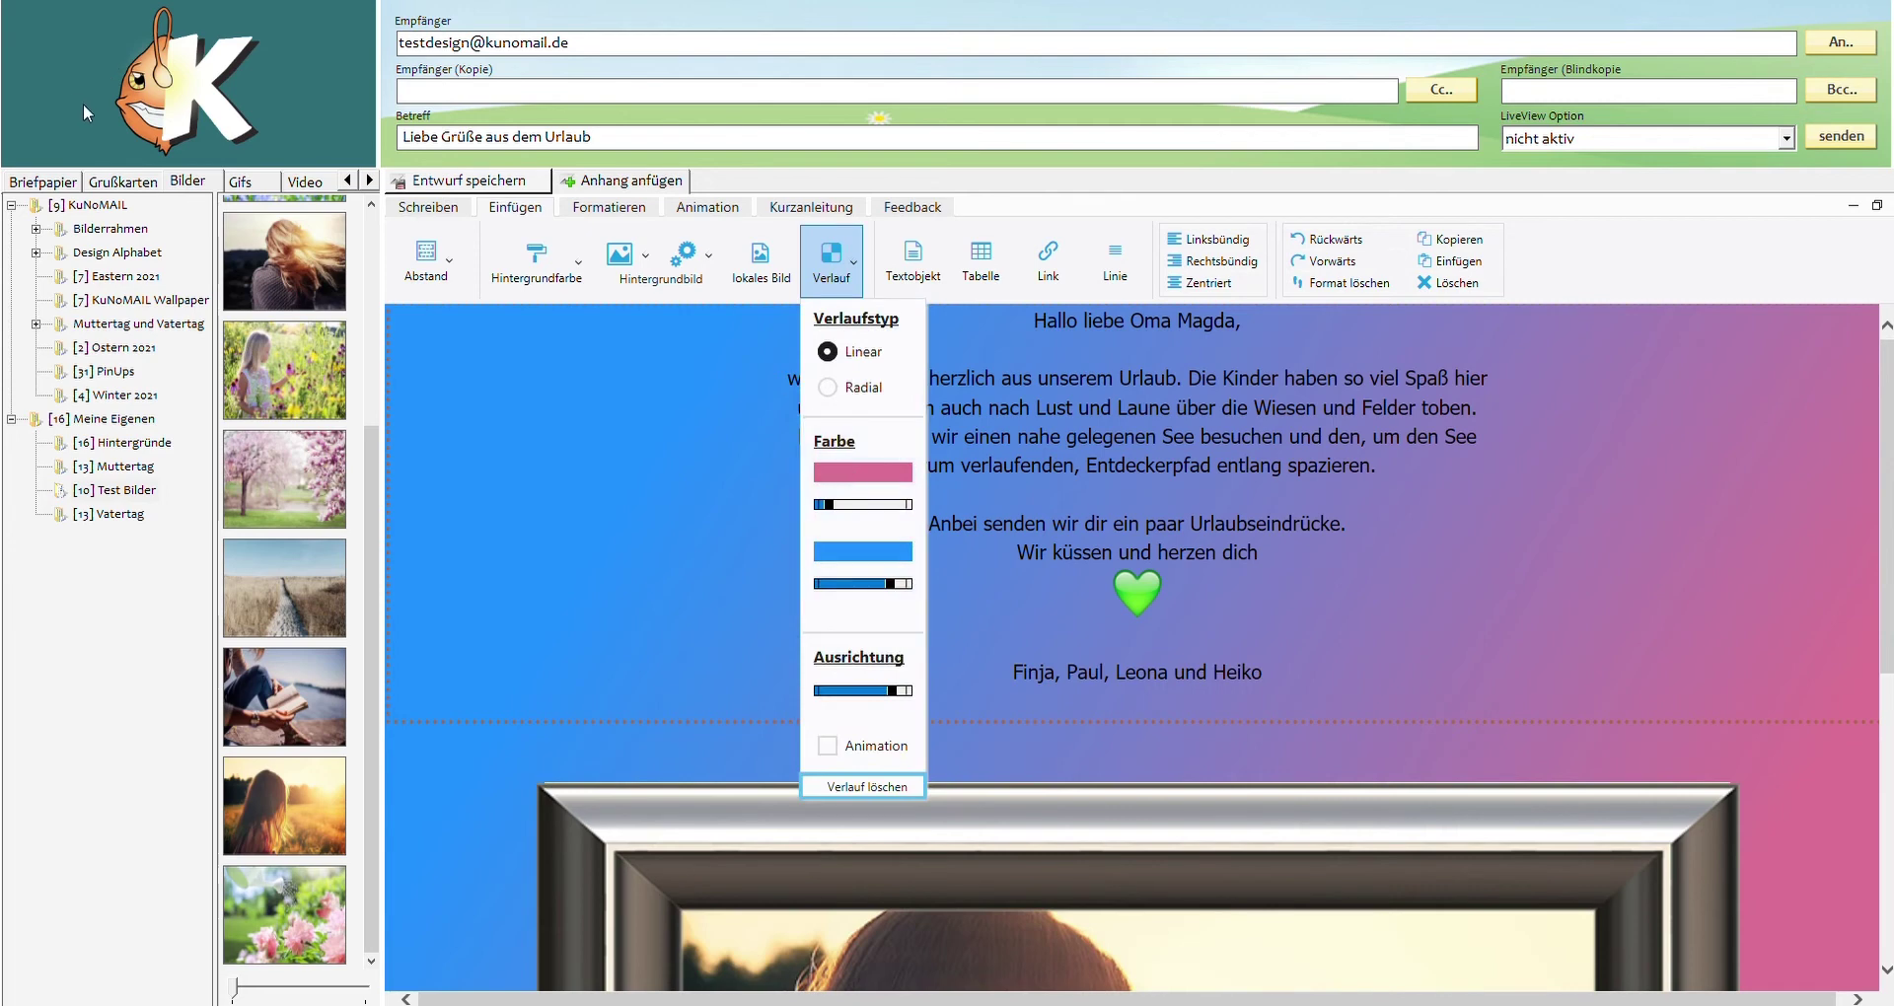
click(57, 66)
click(49, 301)
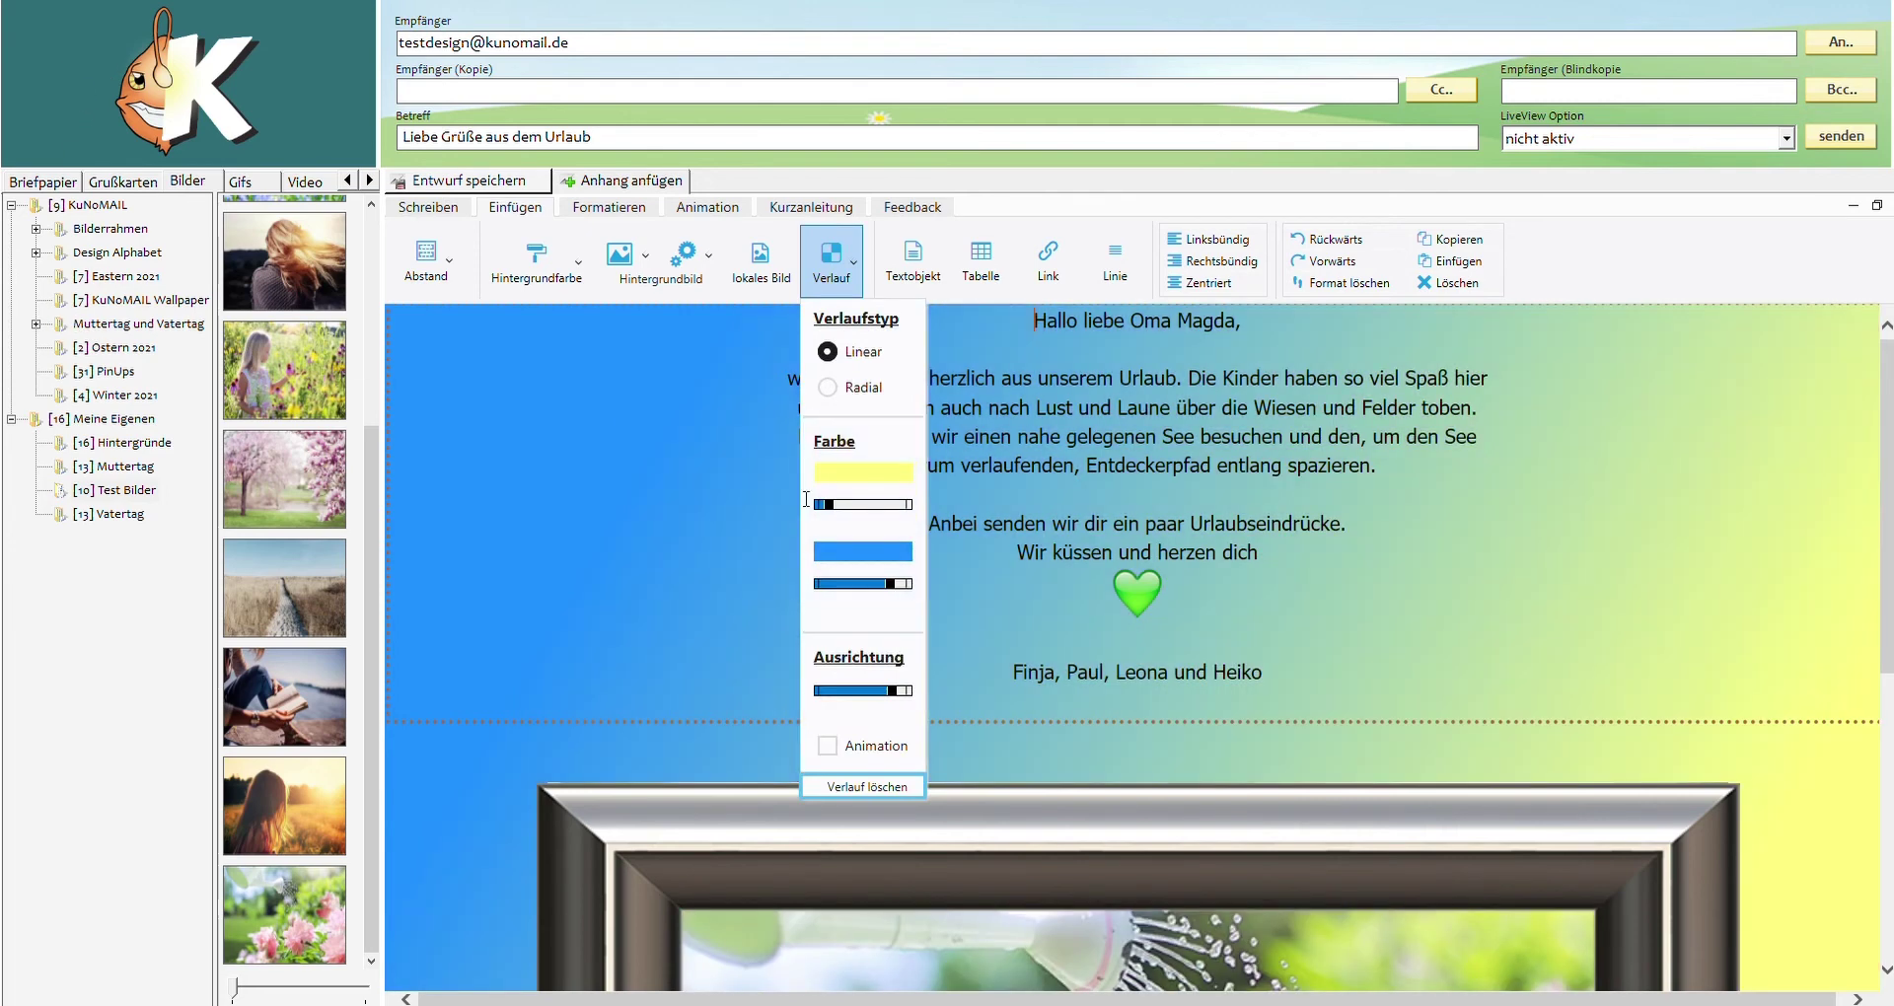
click(29, 232)
click(51, 301)
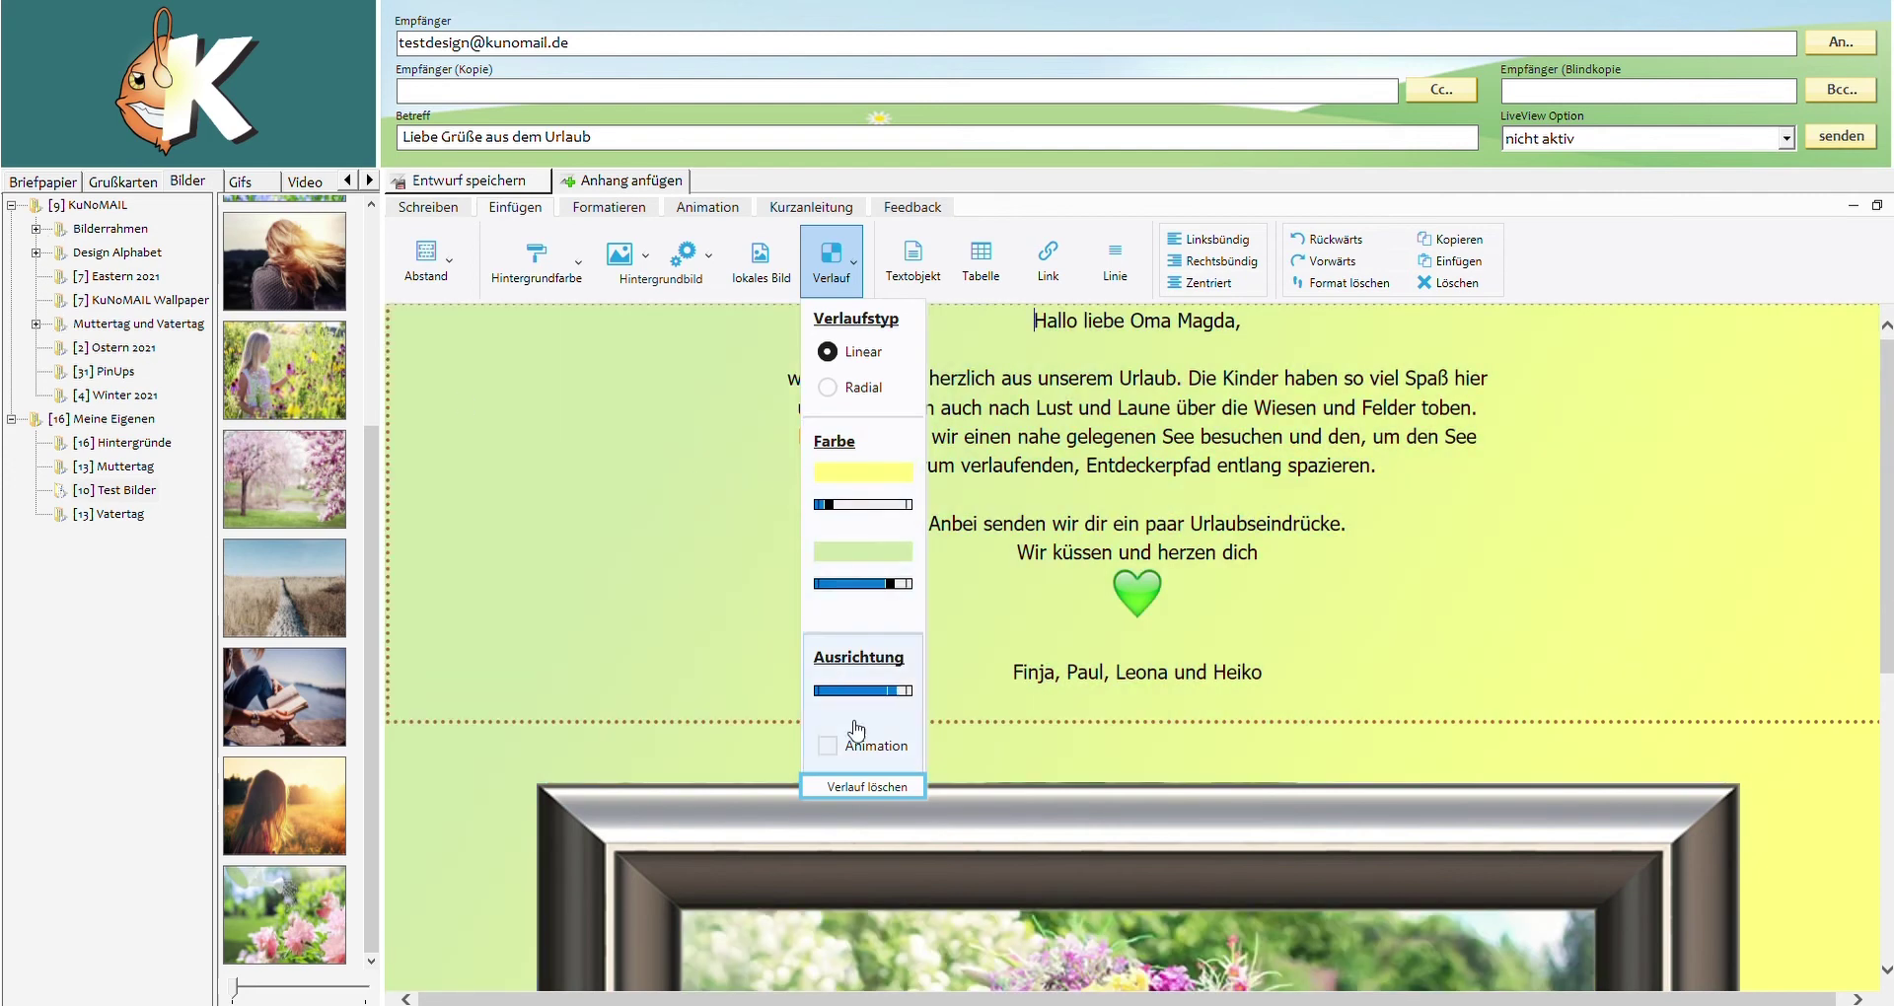
Step: Turn on the animation of the background gradient and check it over the text and slideshow
click(833, 748)
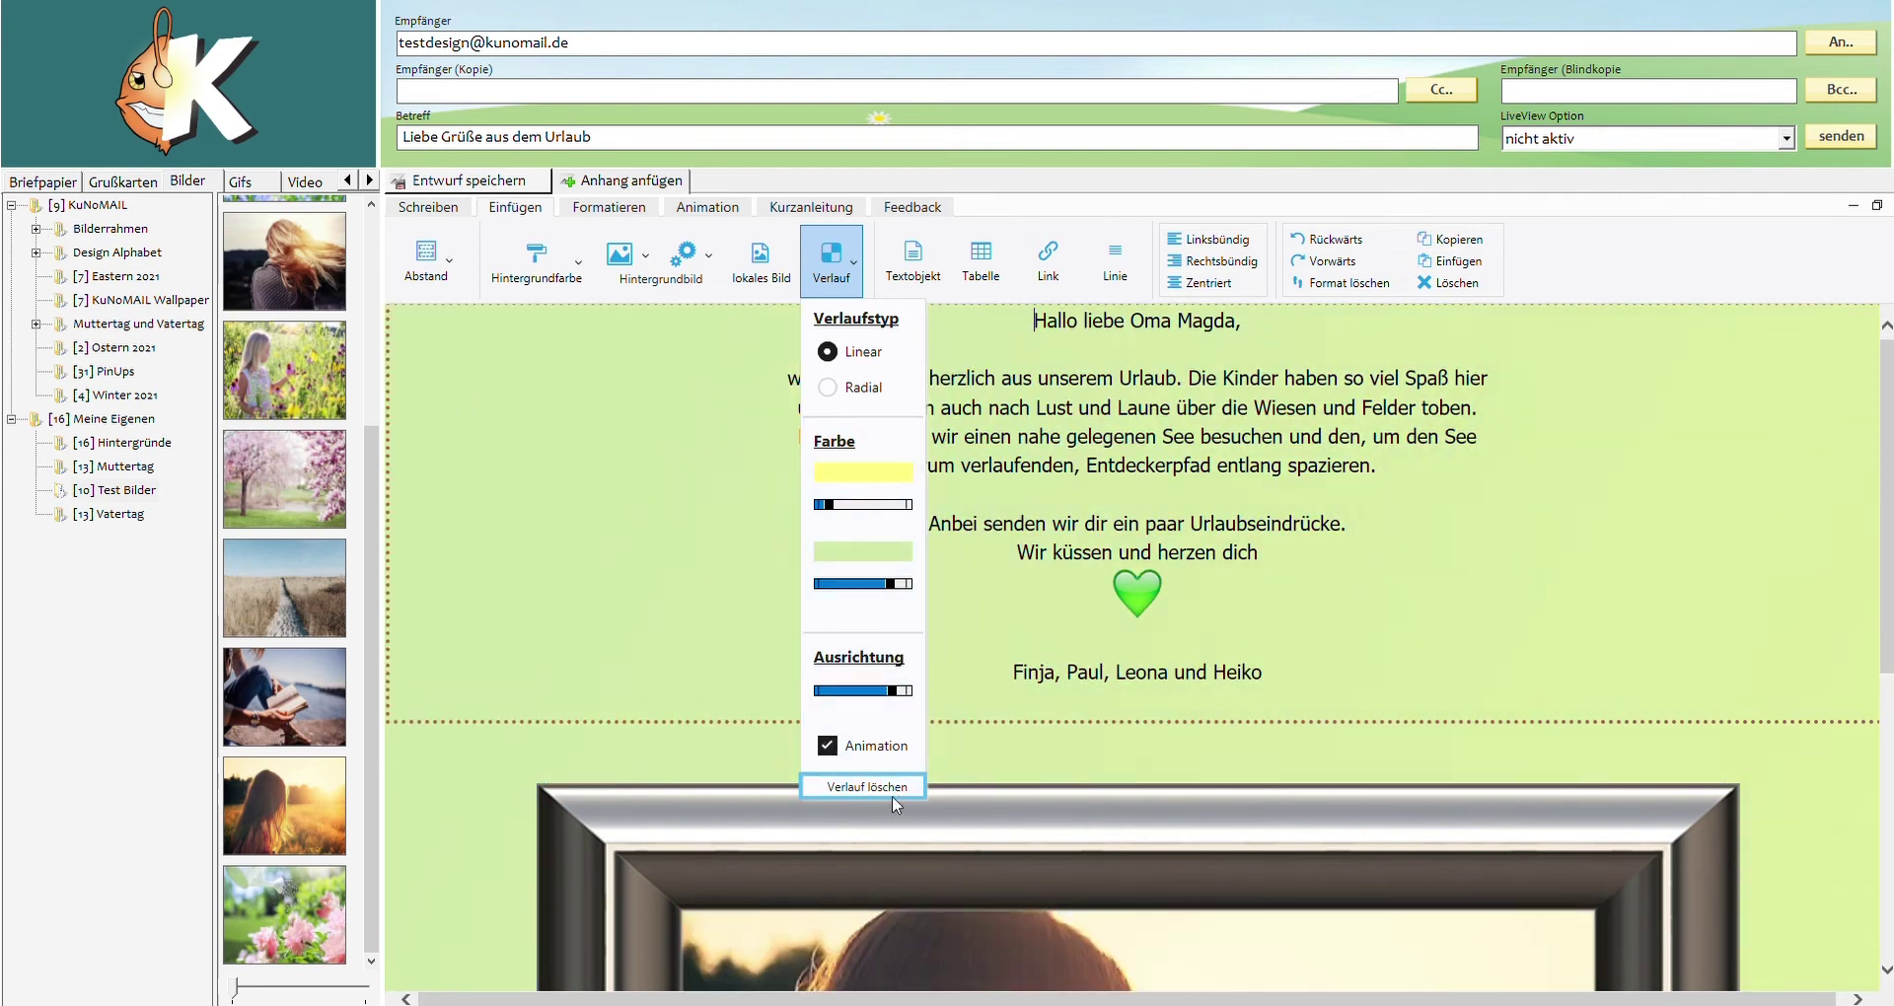
click(707, 538)
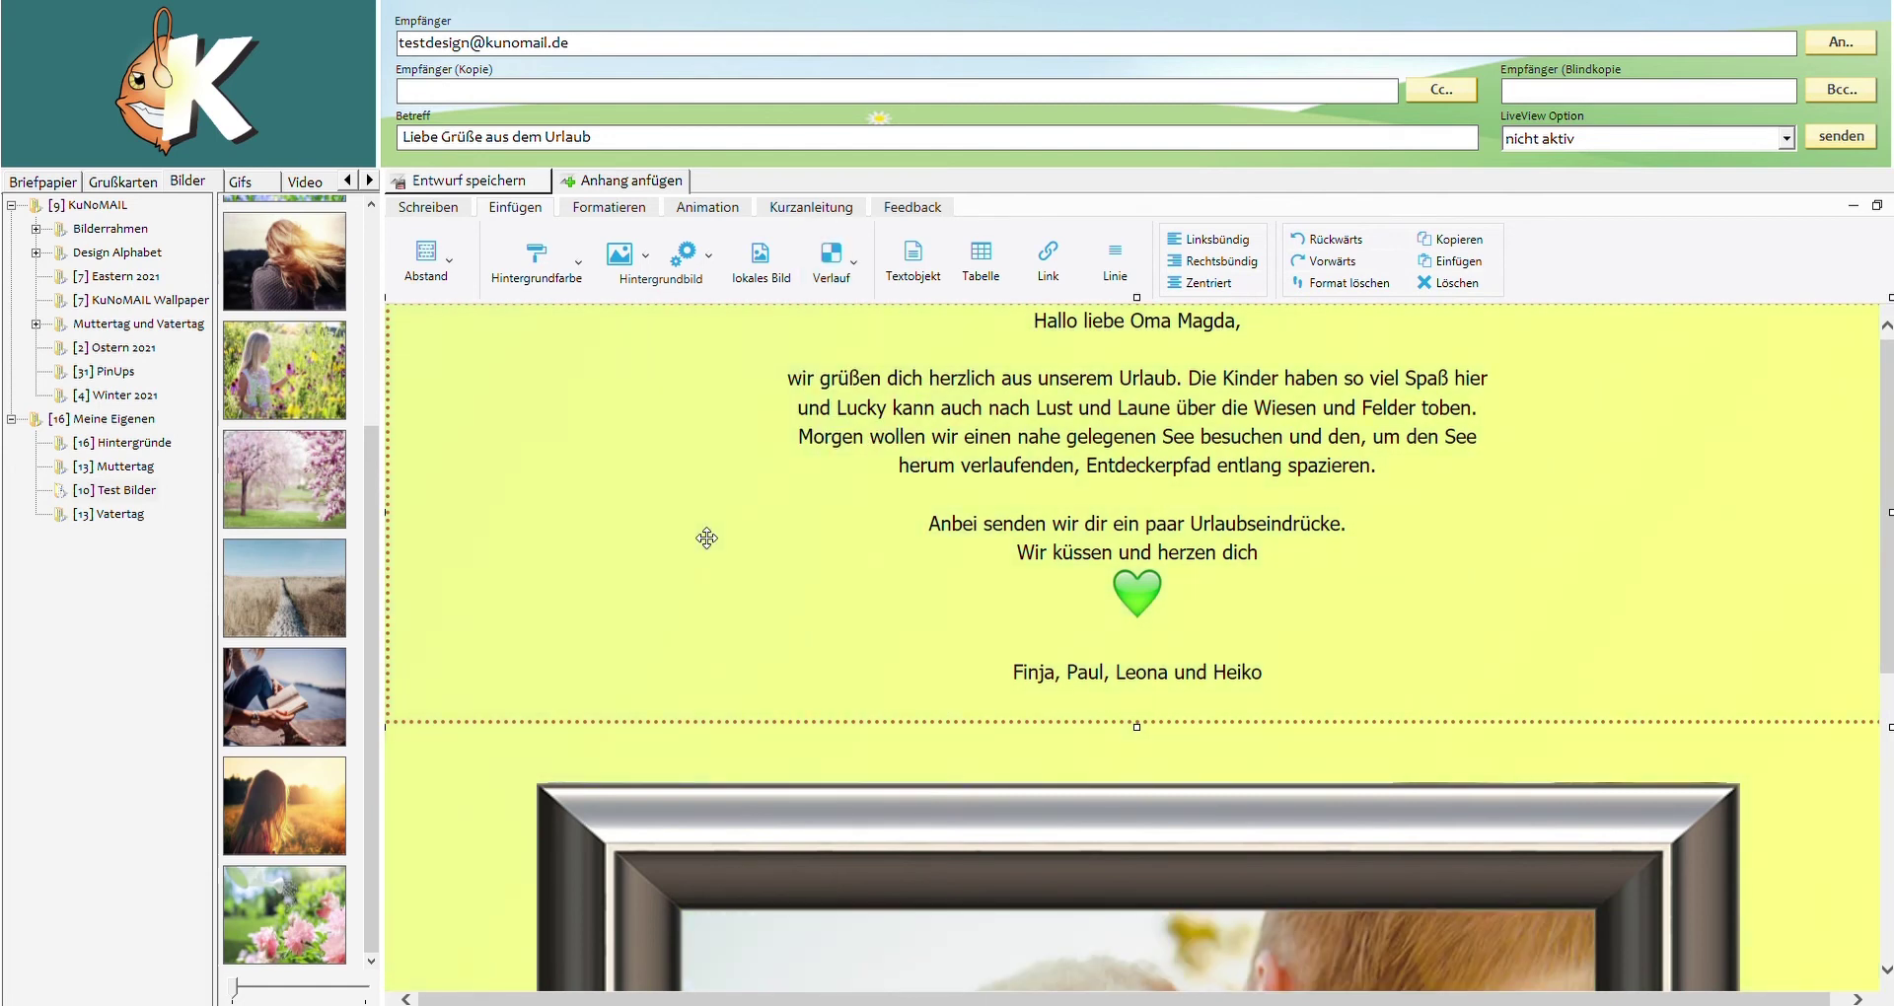
scroll(755, 547, down, 5)
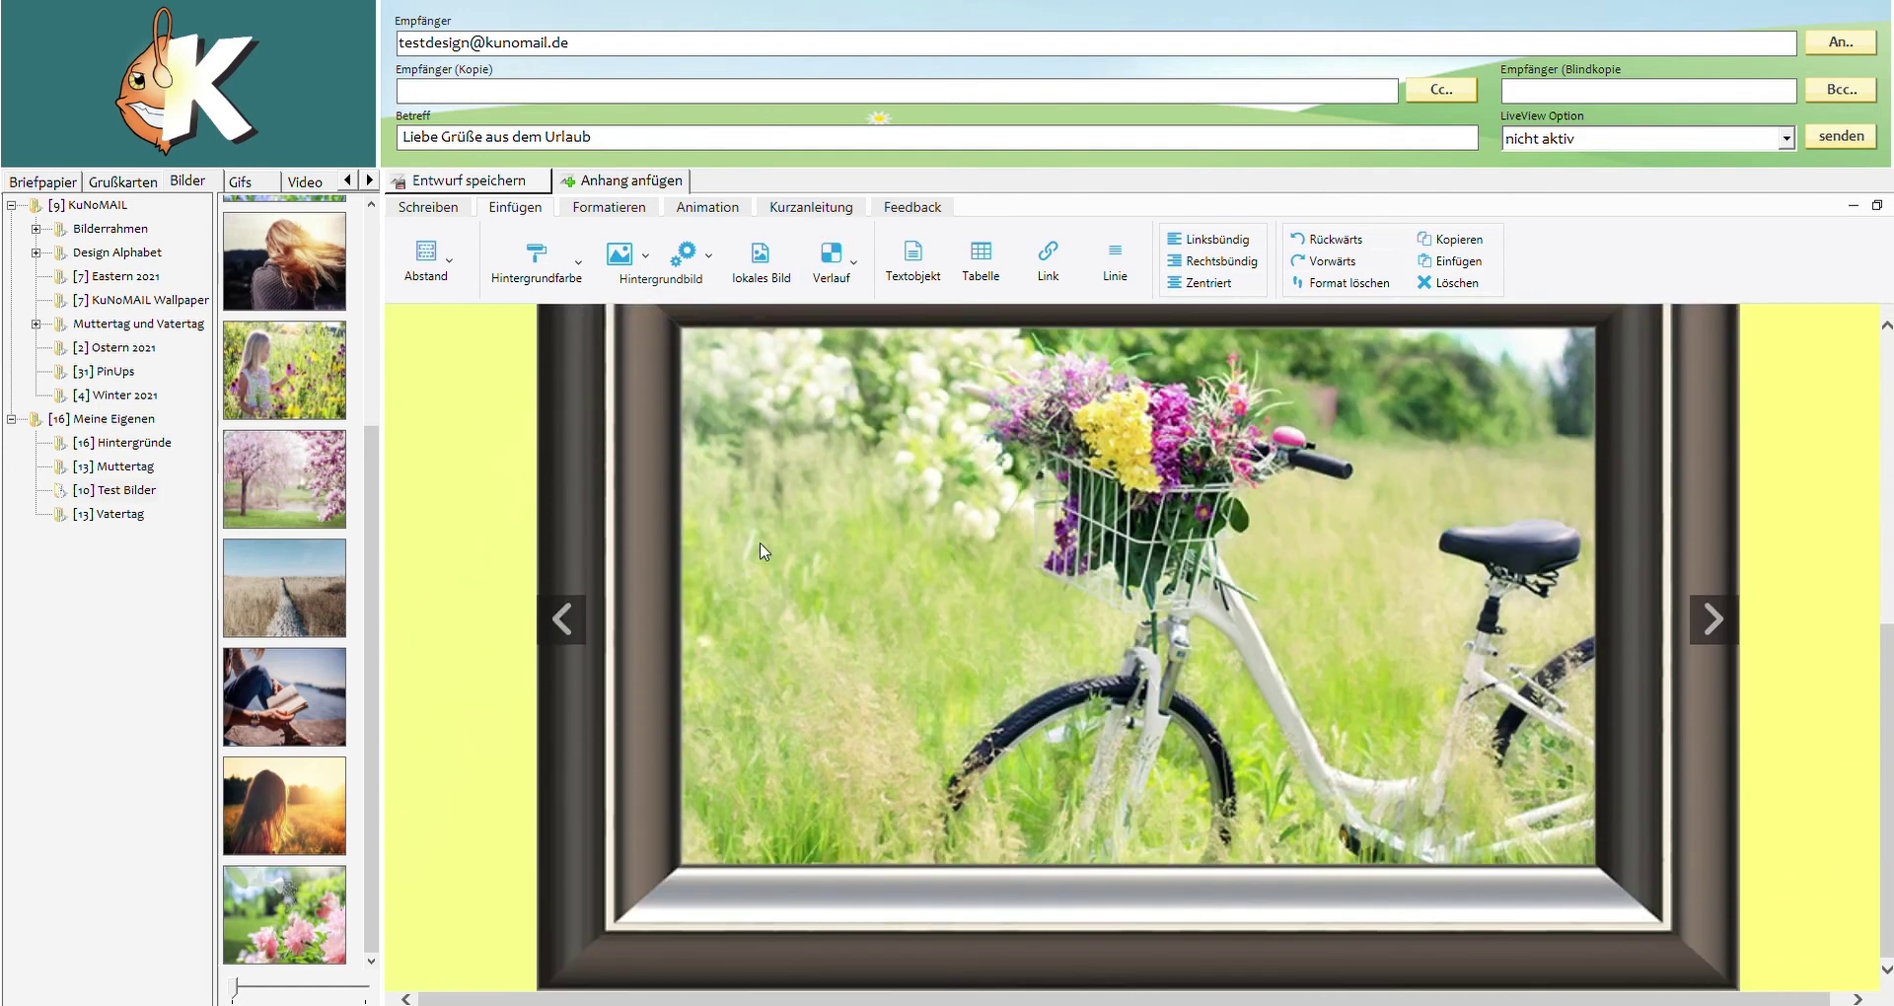
scroll(796, 558, up, 5)
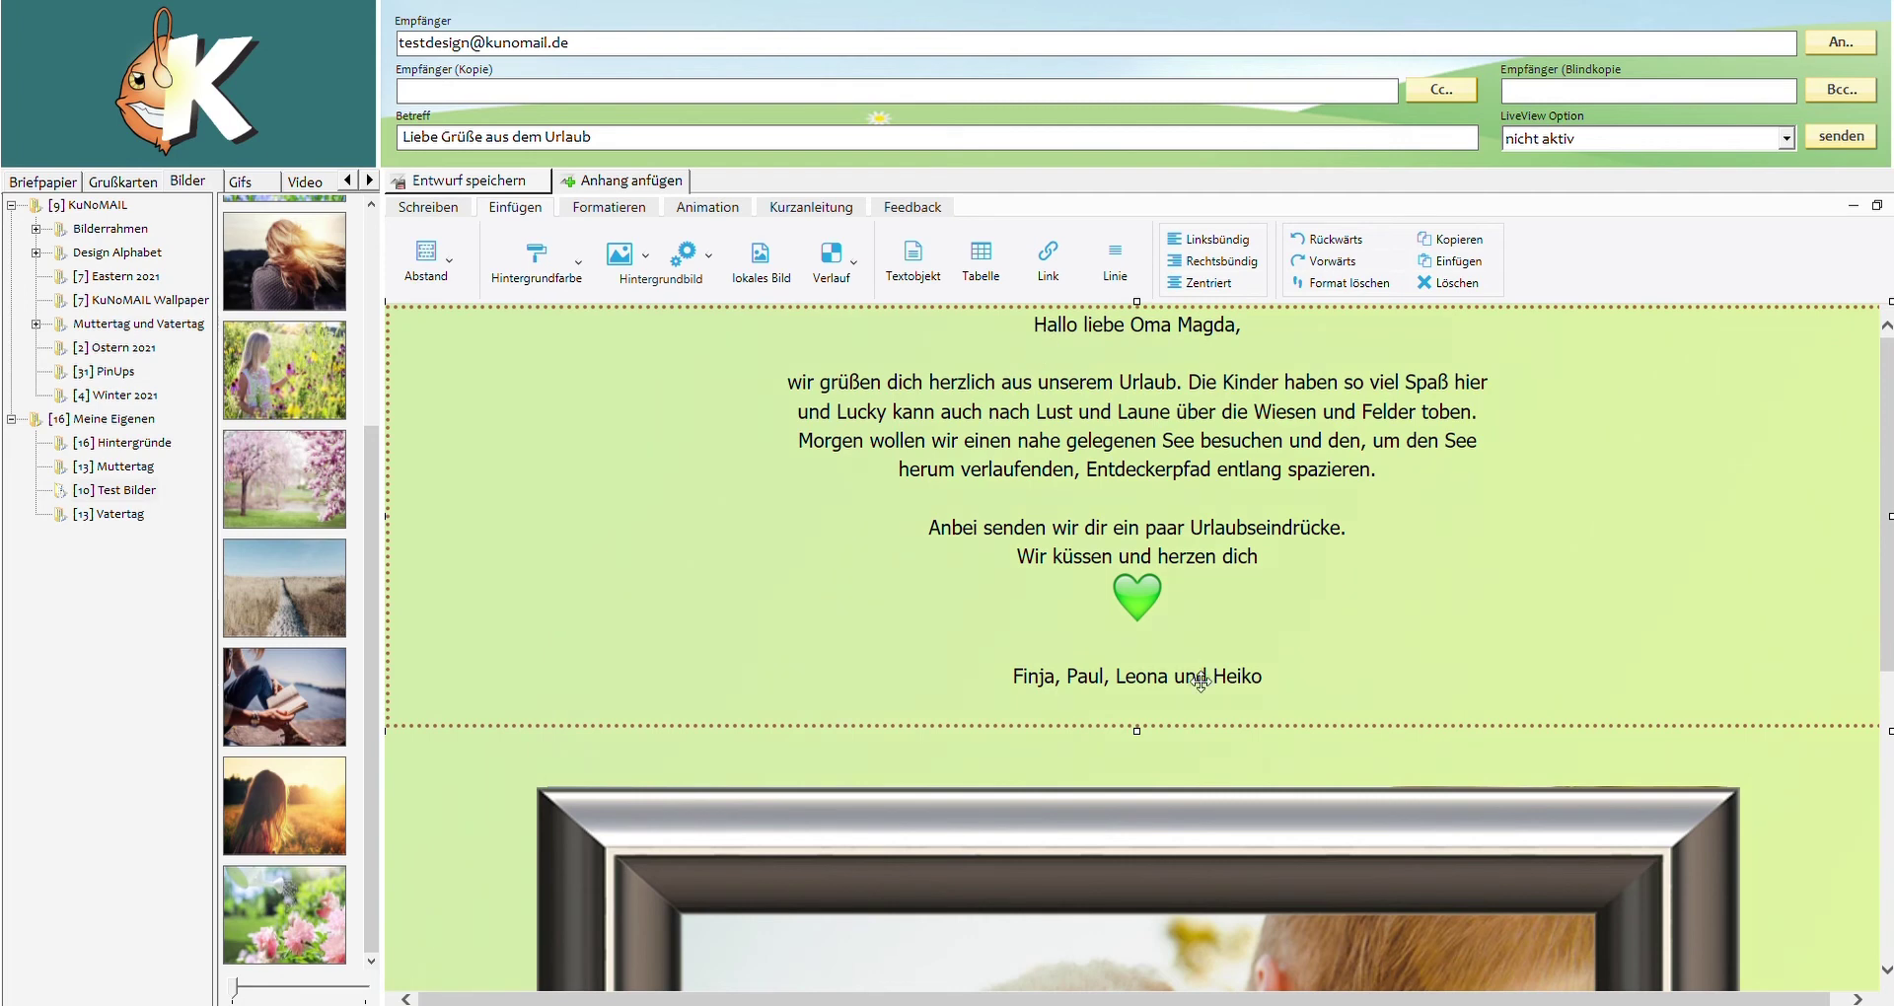
Step: Extend the text object further downward and add two blank lines above "Hallo liebe Oma Magda,"
drag(1143, 745, 1141, 814)
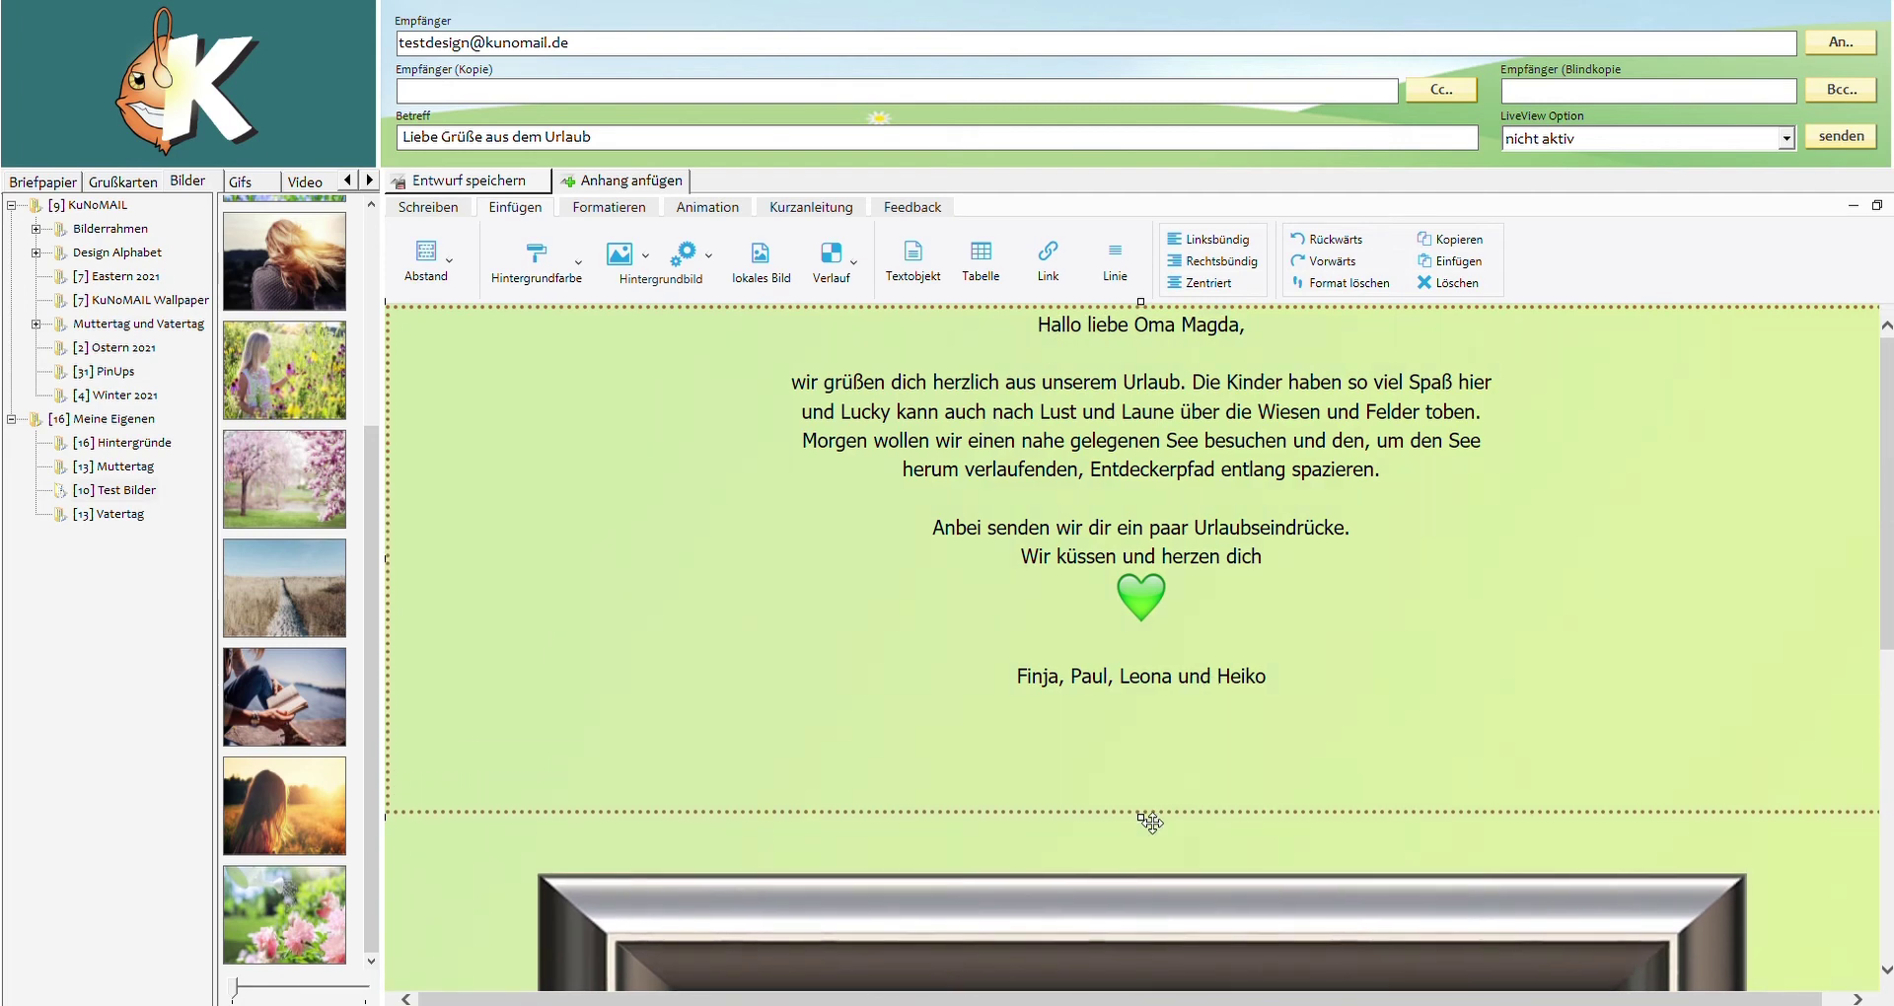
click(1042, 329)
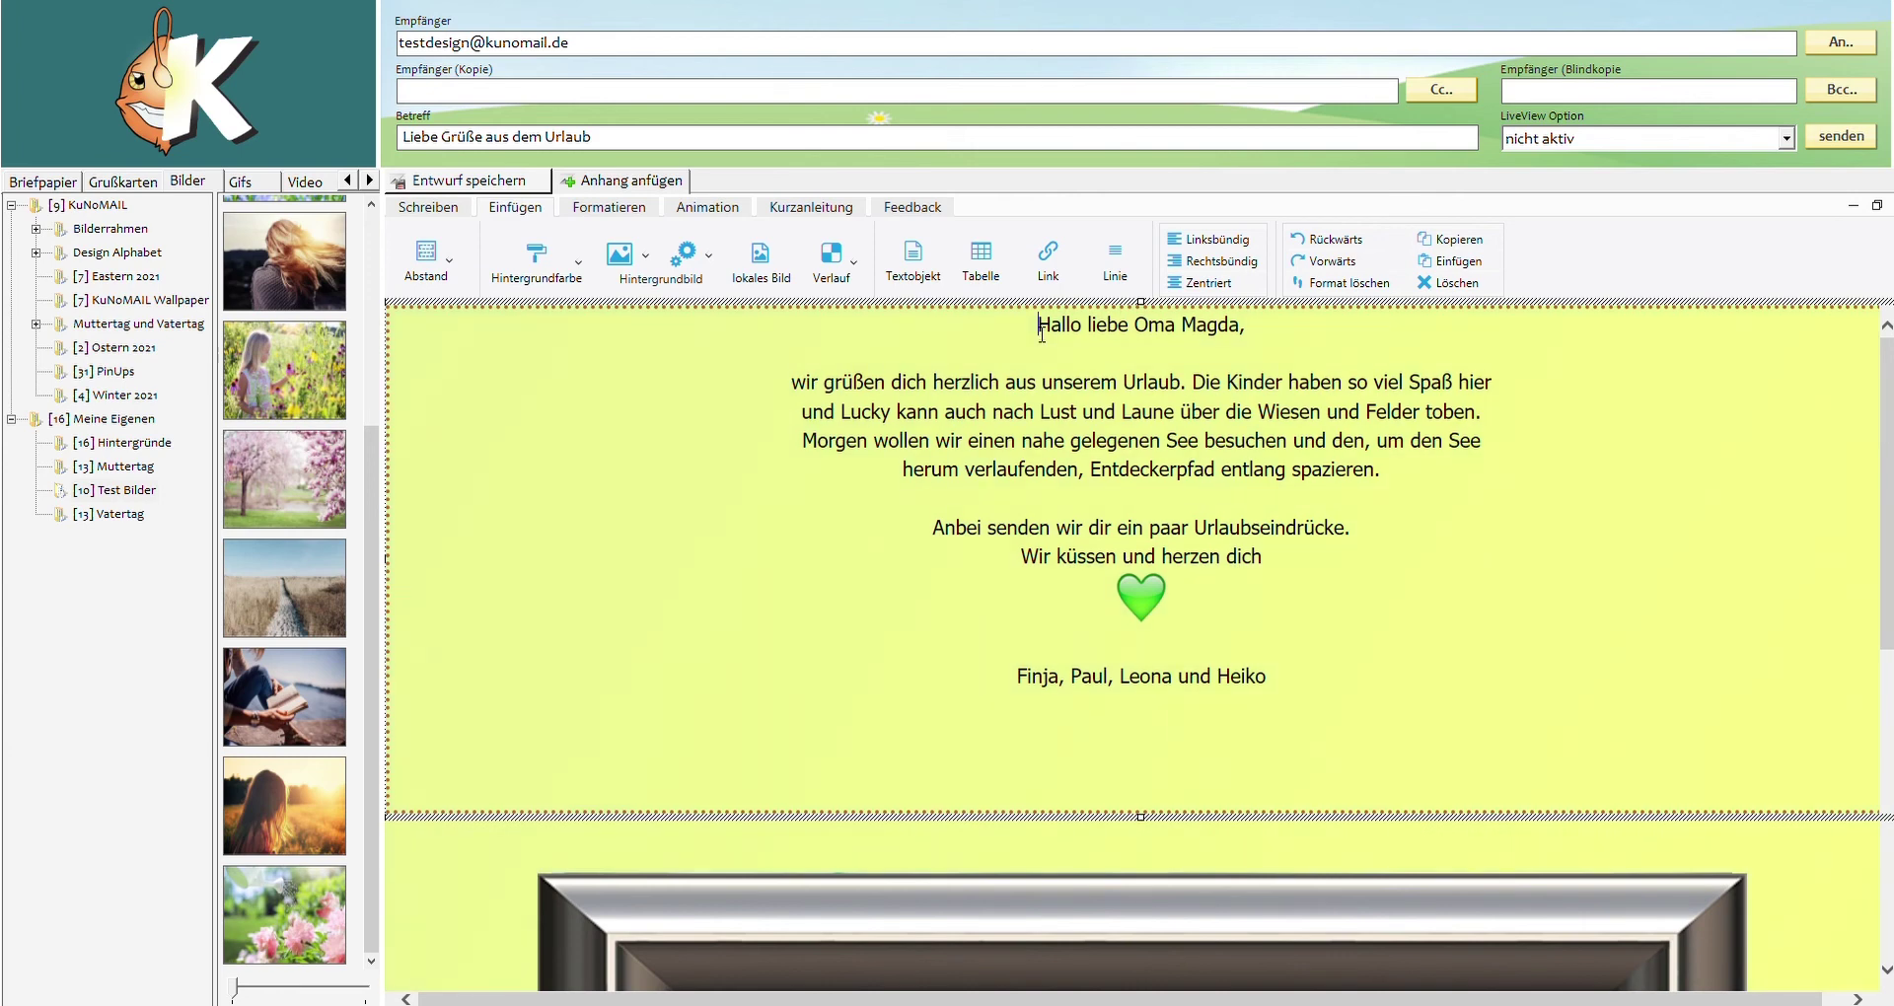
key(Return)
key(Return)
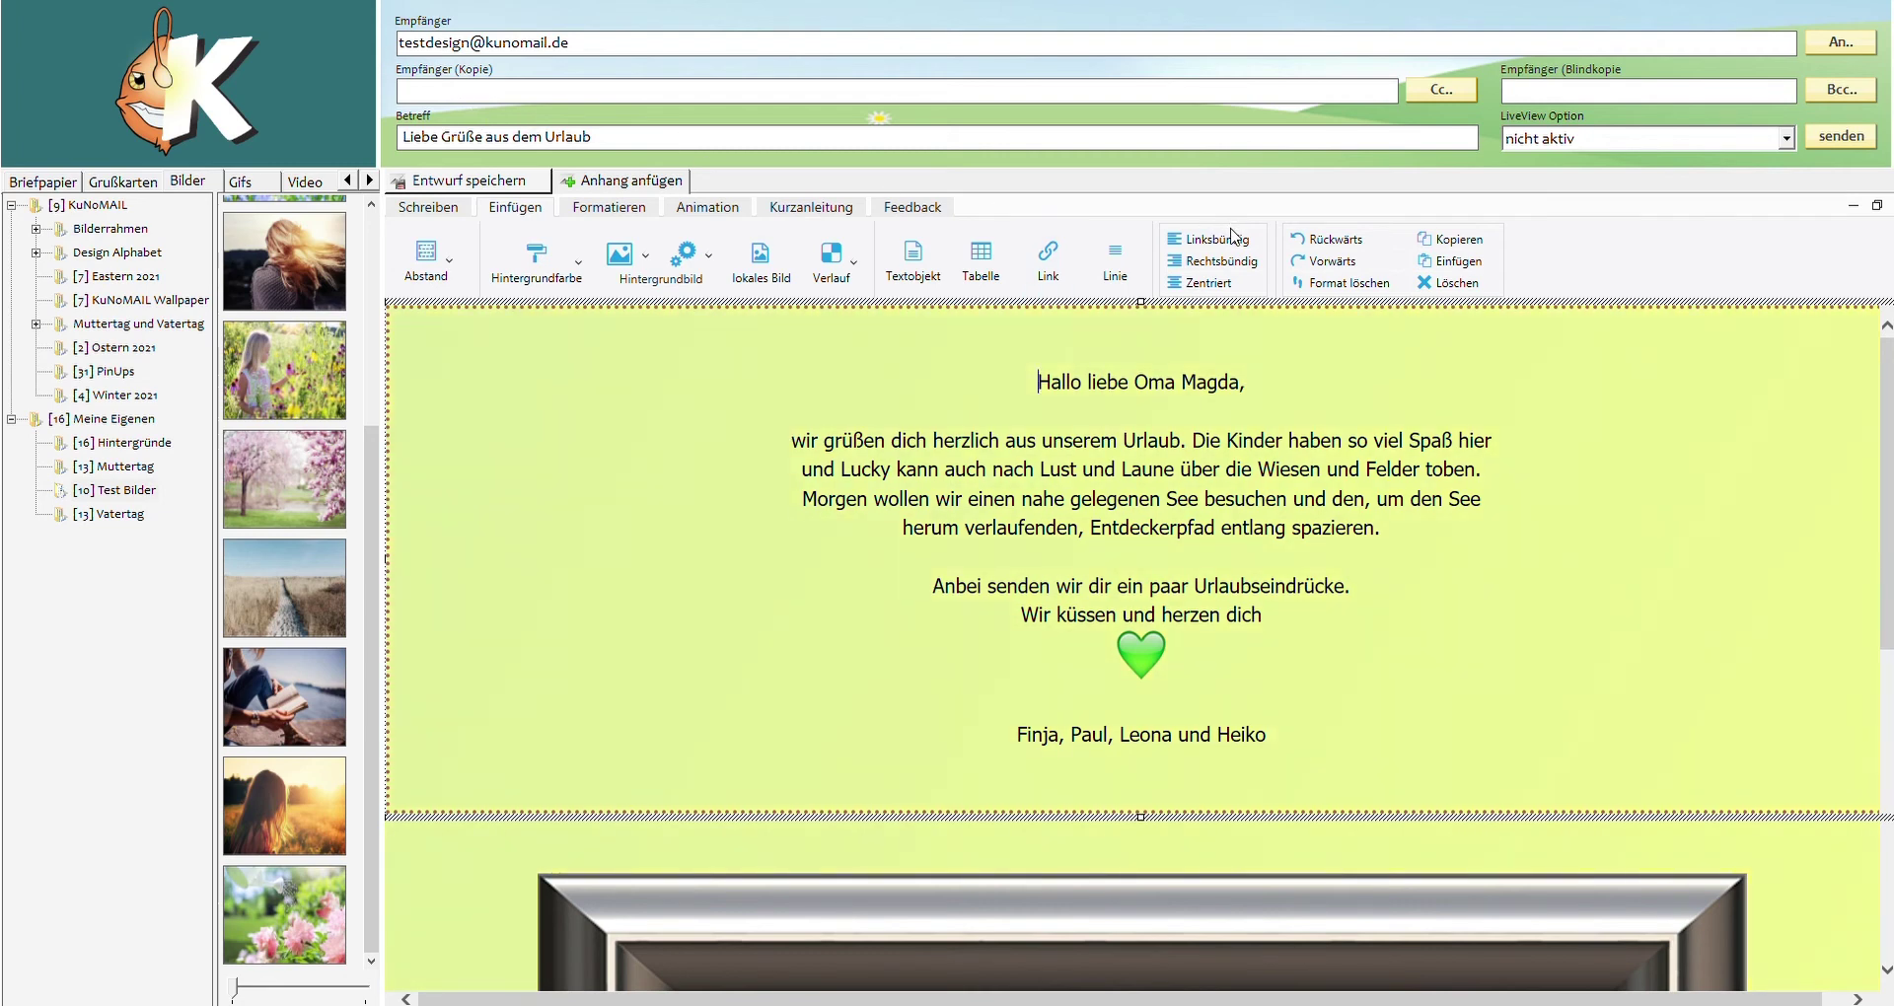
Step: Look over the finished message and the received e-mail "Liebe Grüße aus dem Urlaub" down to its framed slideshow
scroll(1391, 546, down, 5)
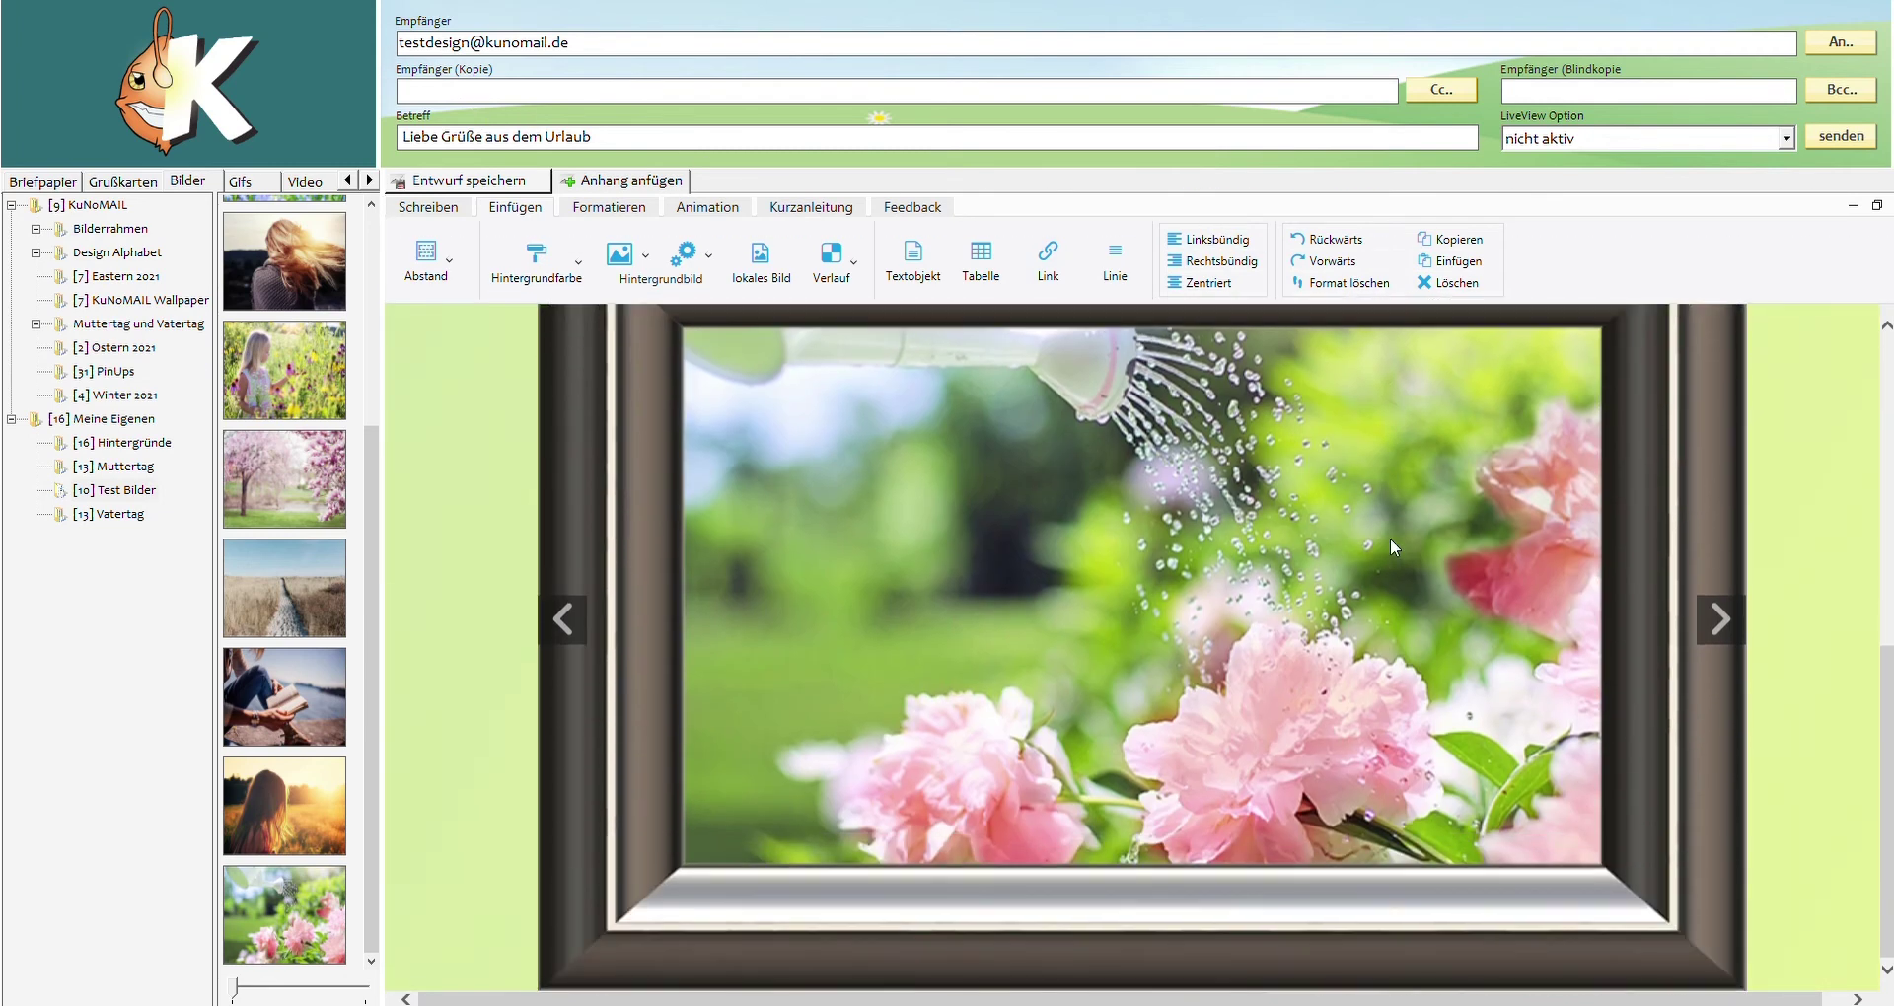
scroll(1389, 539, up, 5)
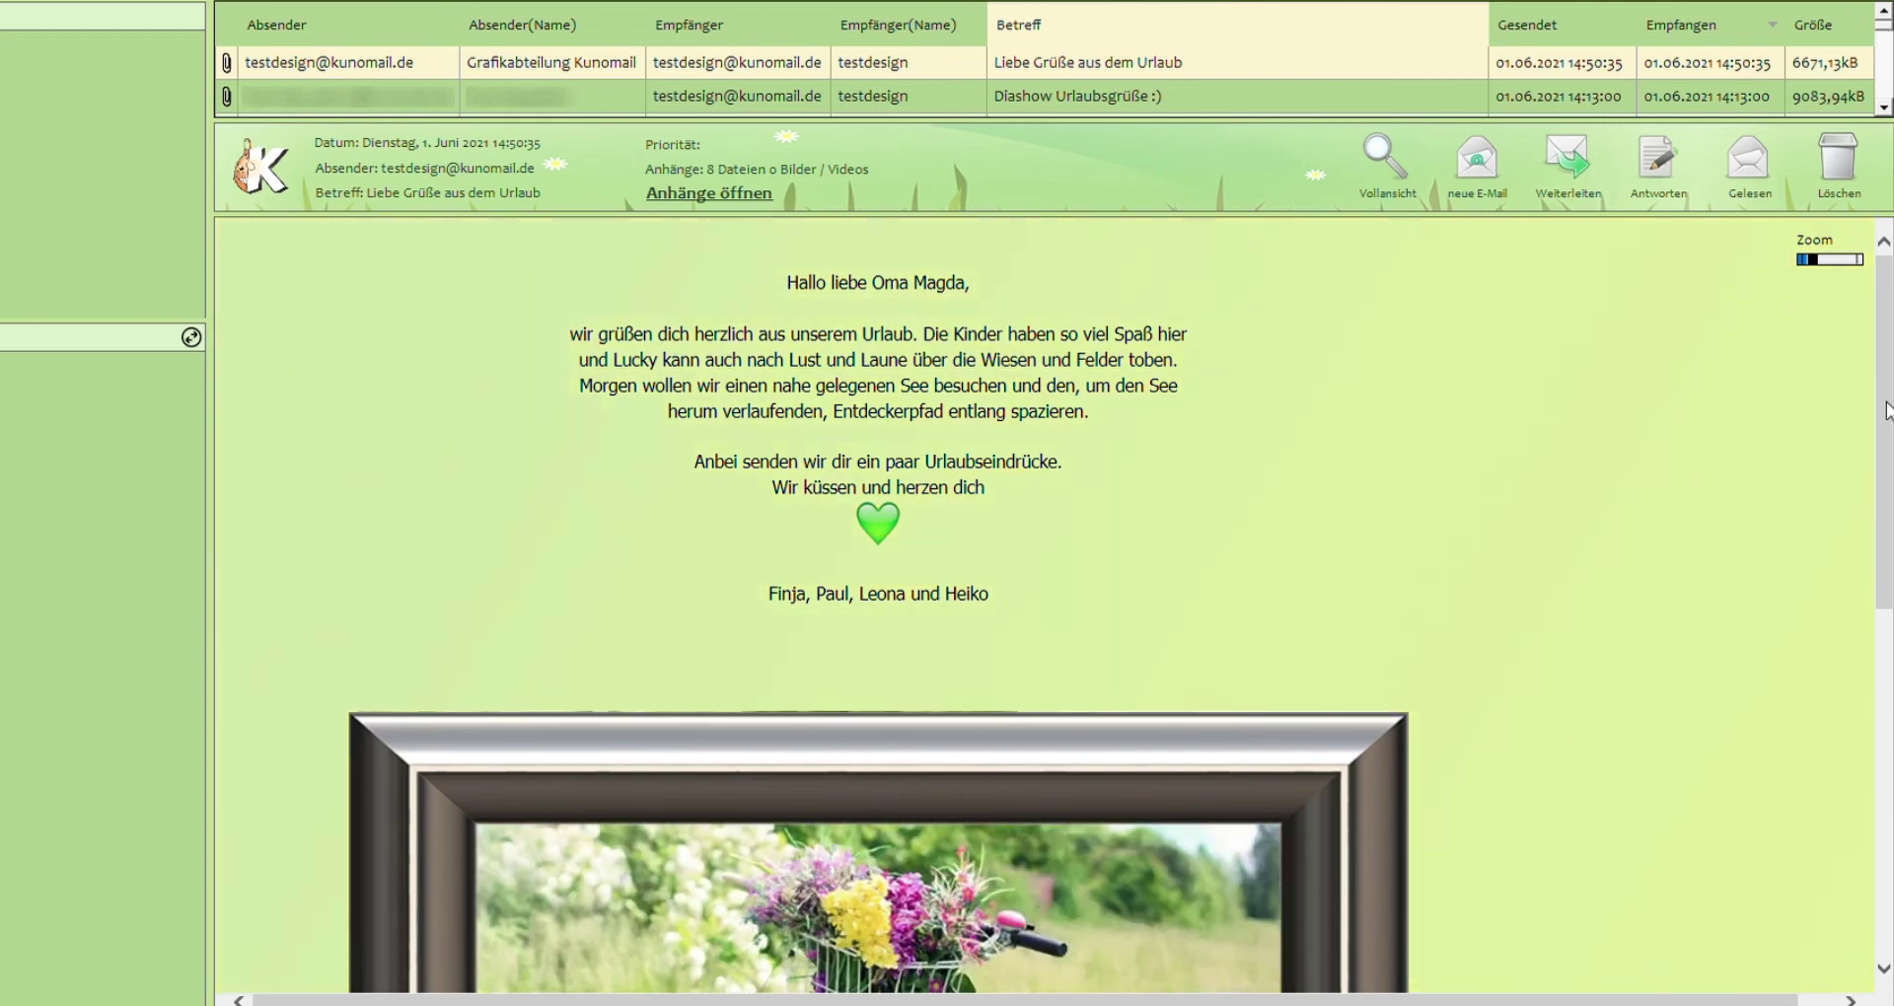
drag(1886, 411, 1892, 618)
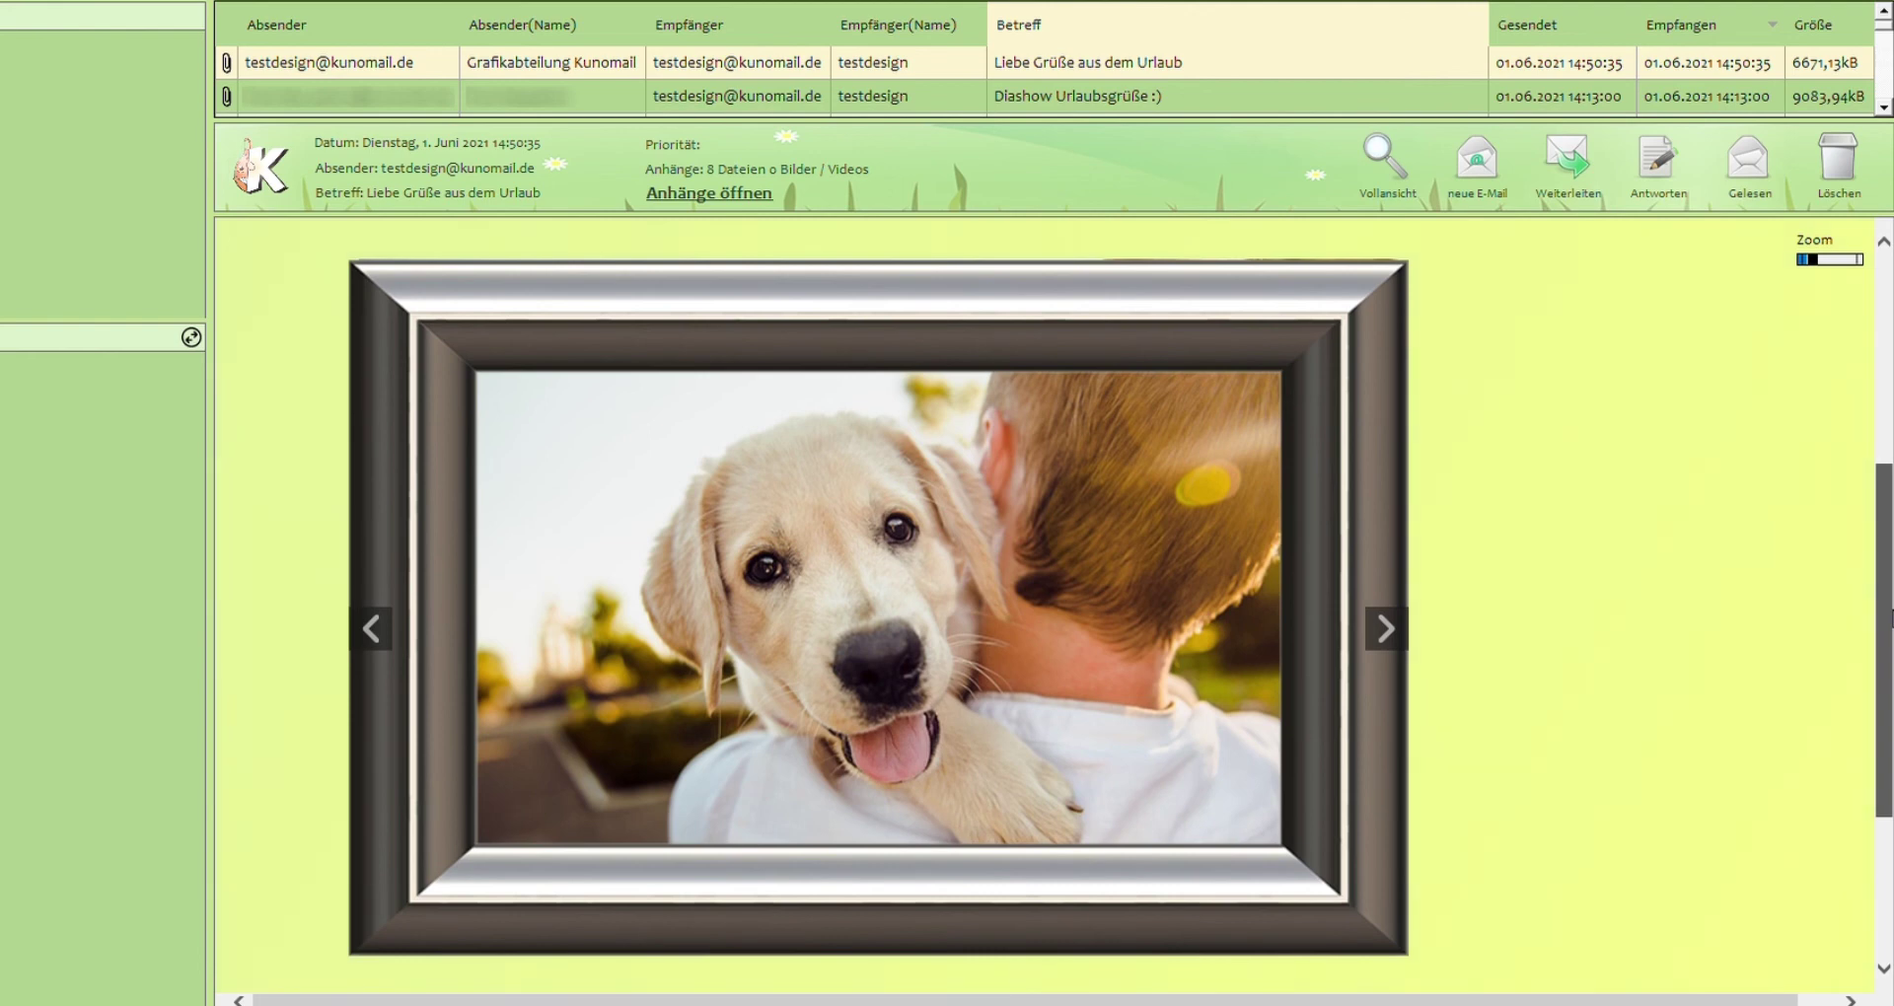